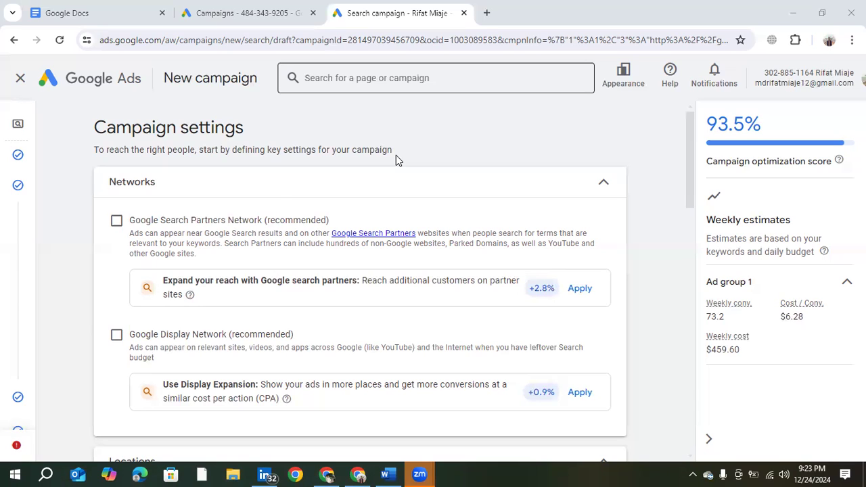
Review the campaign settings from Networks through Locations, Languages and broad match keywords to Ad rotation.
{"action": "scroll", "coordinate": [228, 212], "scroll_direction": "down", "scroll_amount": 1}
{"action": "scroll", "coordinate": [229, 212], "scroll_direction": "up", "scroll_amount": 1}
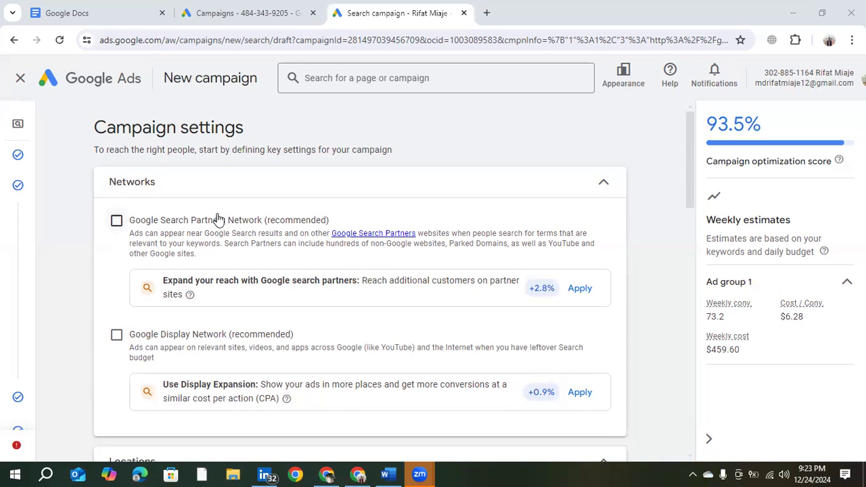
{"action": "scroll", "coordinate": [141, 252], "scroll_direction": "down", "scroll_amount": 1}
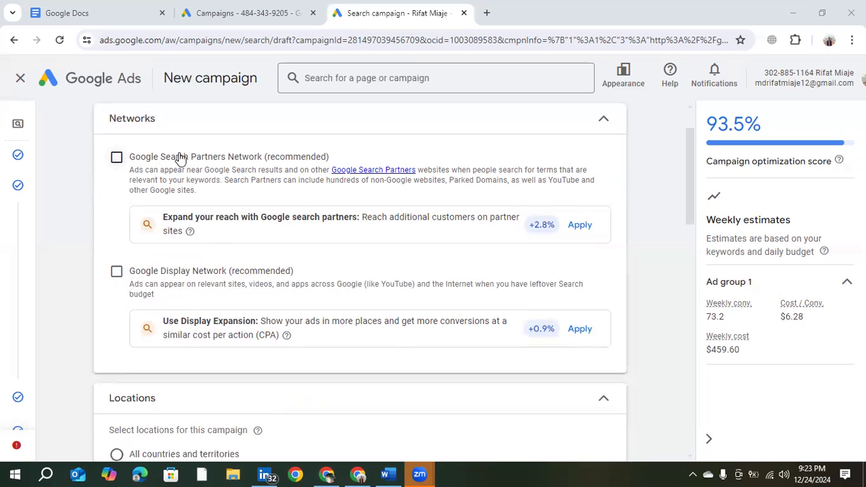
{"action": "scroll", "coordinate": [298, 203], "scroll_direction": "down", "scroll_amount": 2}
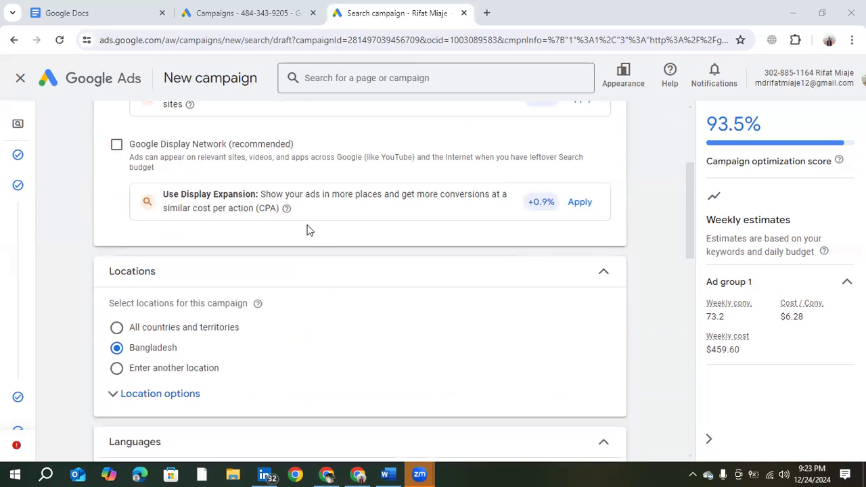
{"action": "scroll", "coordinate": [306, 231], "scroll_direction": "down", "scroll_amount": 2}
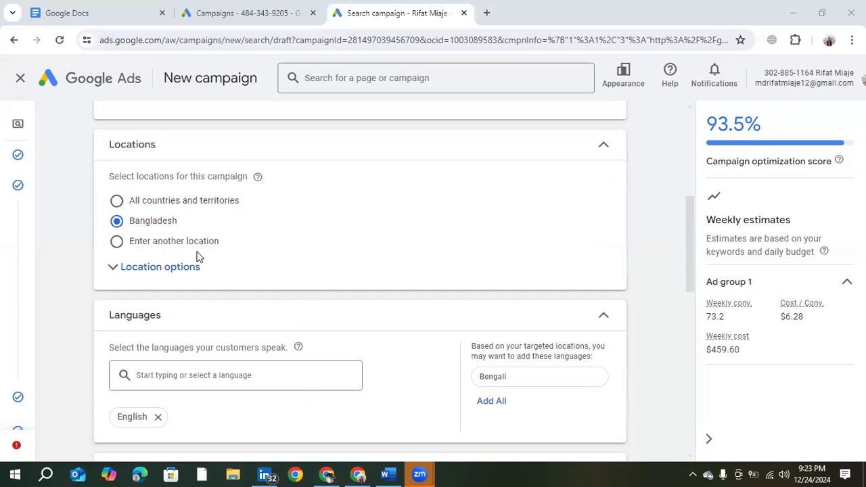
{"action": "scroll", "coordinate": [203, 257], "scroll_direction": "down", "scroll_amount": 2}
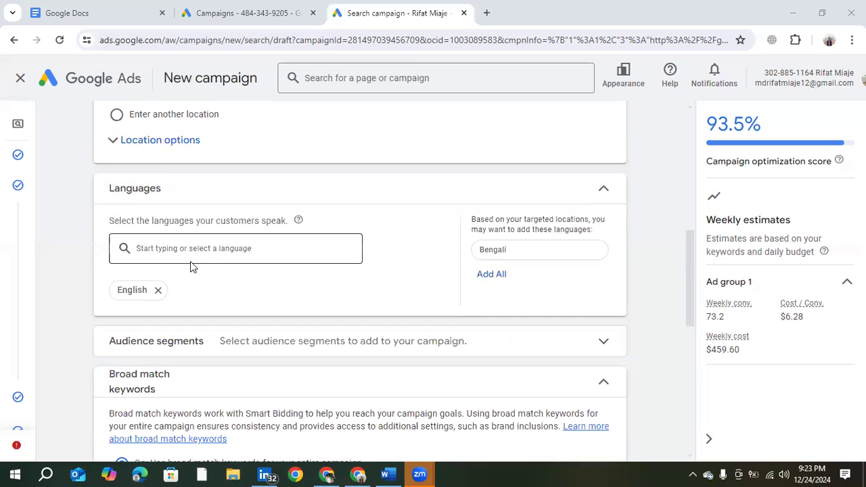
{"action": "scroll", "coordinate": [193, 257], "scroll_direction": "down", "scroll_amount": 2}
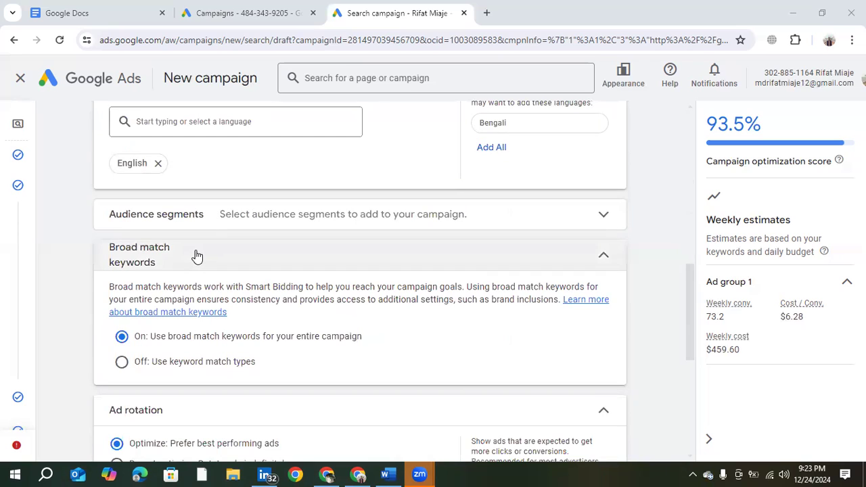
{"action": "scroll", "coordinate": [200, 260], "scroll_direction": "down", "scroll_amount": 2}
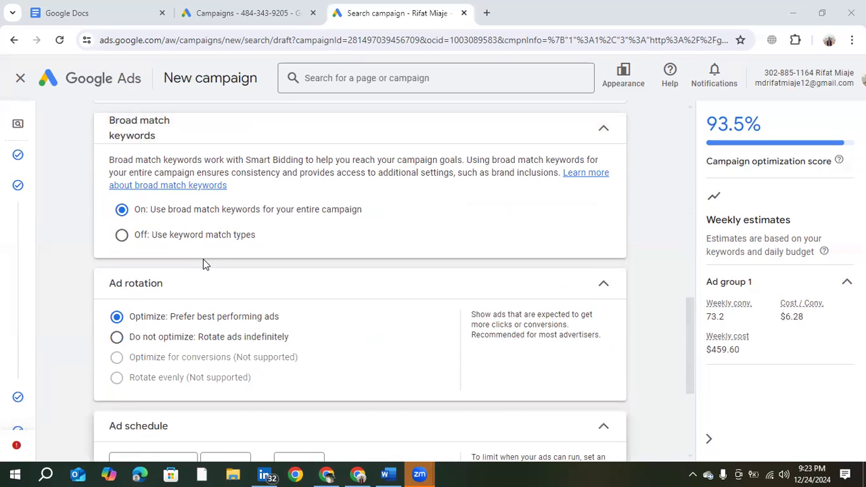
{"action": "scroll", "coordinate": [203, 262], "scroll_direction": "up", "scroll_amount": 2}
View the campaign's Audiences and Network settings, with the Audience segments section expanded.
{"action": "mouse_move", "coordinate": [19, 123]}
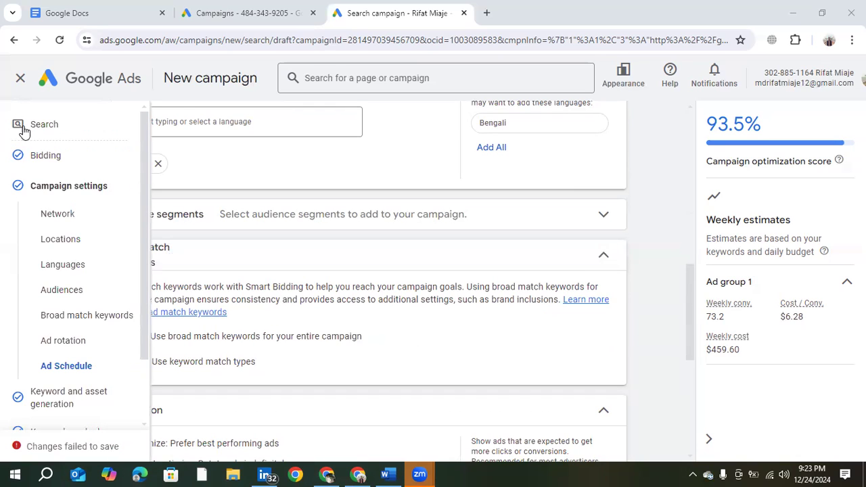
{"action": "left_click", "coordinate": [78, 294]}
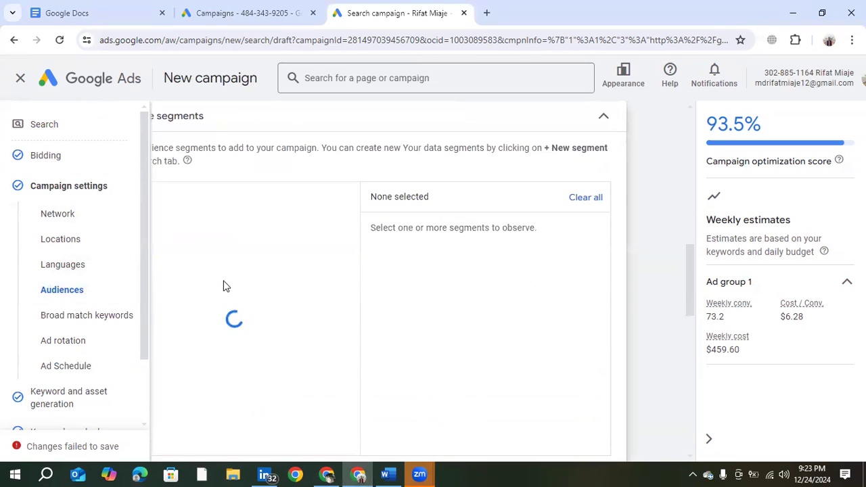
{"action": "mouse_move", "coordinate": [68, 141]}
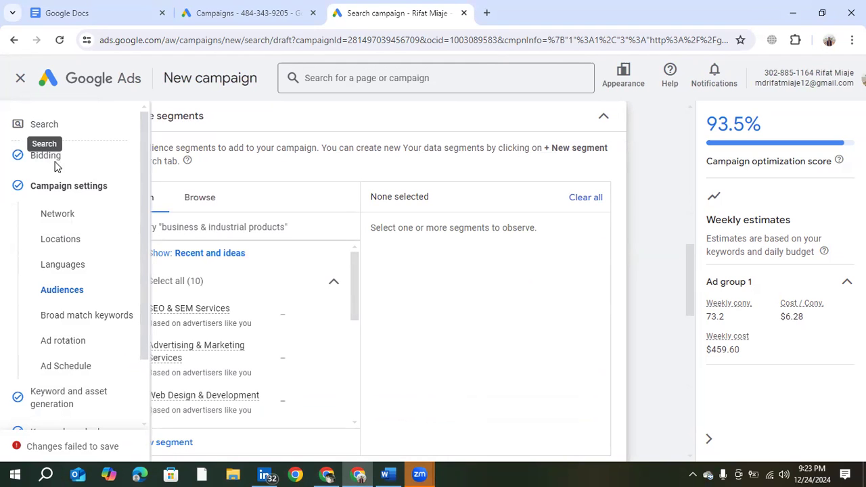
{"action": "left_click", "coordinate": [66, 213]}
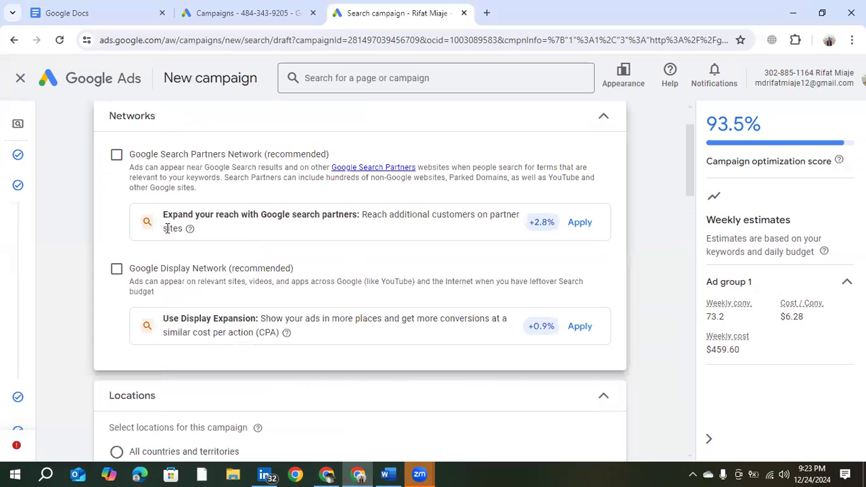
{"action": "mouse_move", "coordinate": [64, 218]}
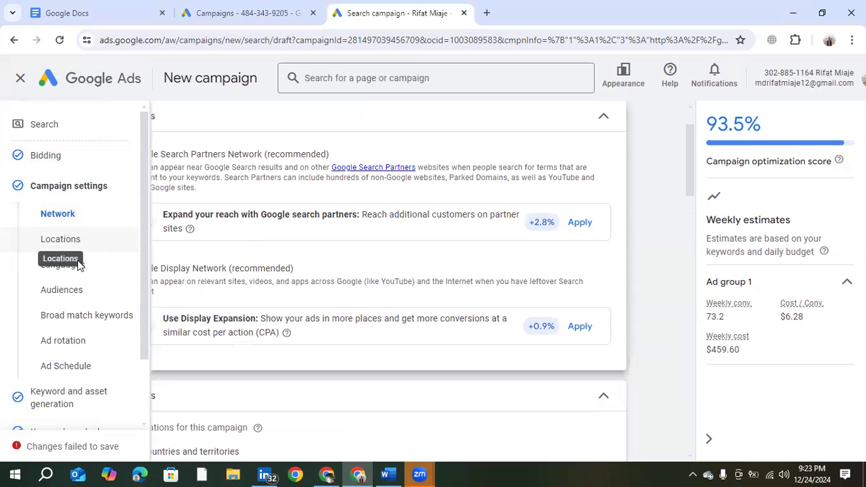
{"action": "left_click", "coordinate": [69, 295]}
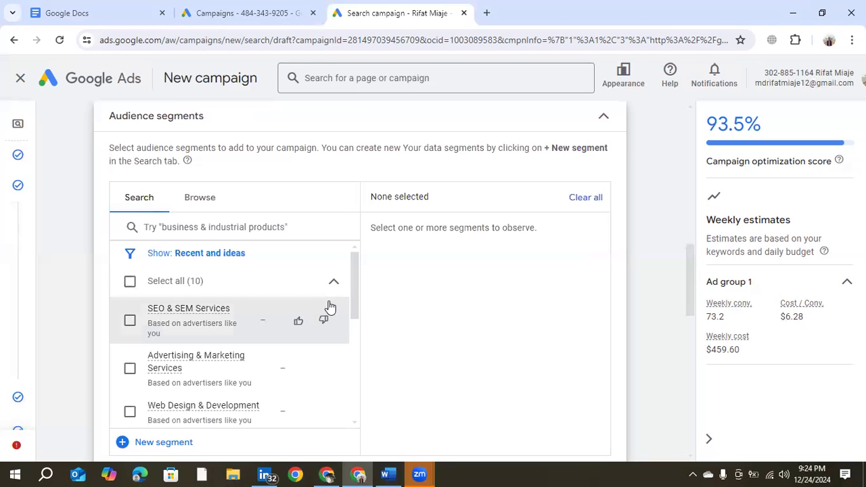
{"action": "scroll", "coordinate": [445, 283], "scroll_direction": "up", "scroll_amount": 4}
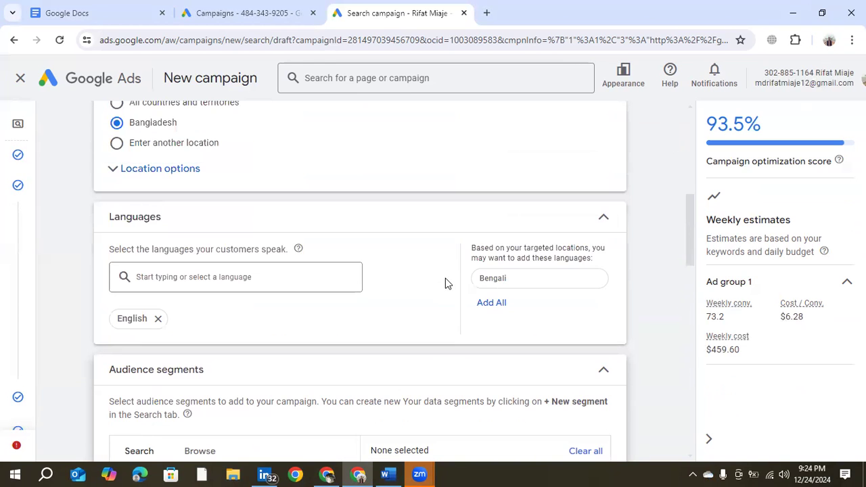
{"action": "scroll", "coordinate": [445, 278], "scroll_direction": "up", "scroll_amount": 5}
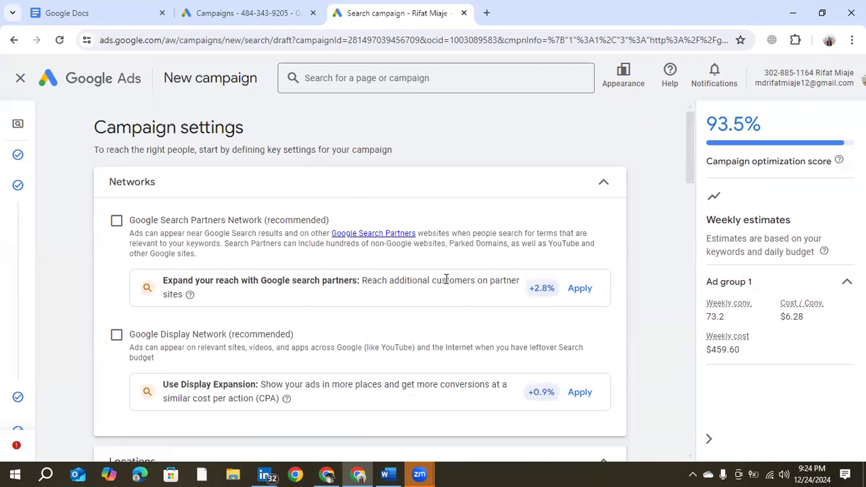
{"action": "scroll", "coordinate": [446, 279], "scroll_direction": "down", "scroll_amount": 9}
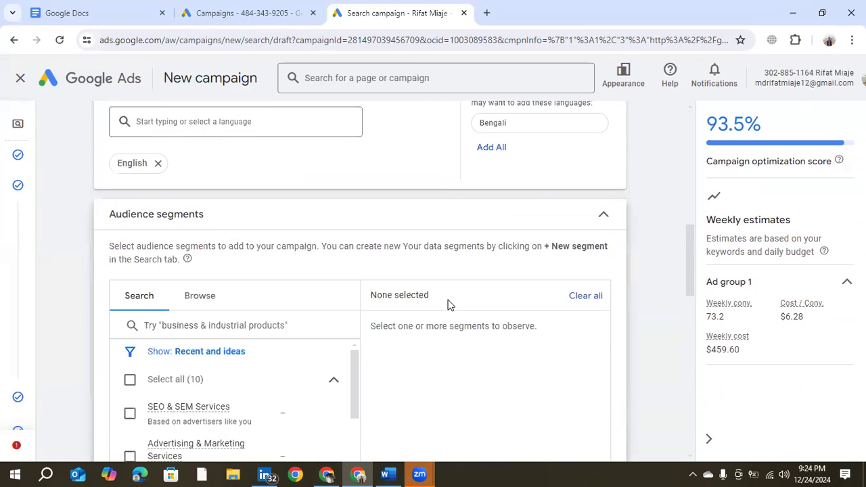
Examine the suggested audience segments and the targeting setting for this campaign.
{"action": "scroll", "coordinate": [447, 307], "scroll_direction": "down", "scroll_amount": 1}
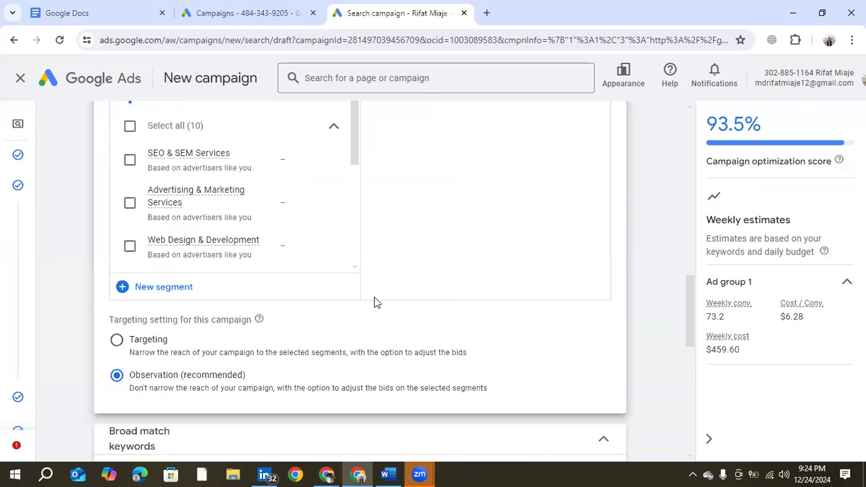
{"action": "scroll", "coordinate": [359, 189], "scroll_direction": "down", "scroll_amount": 3}
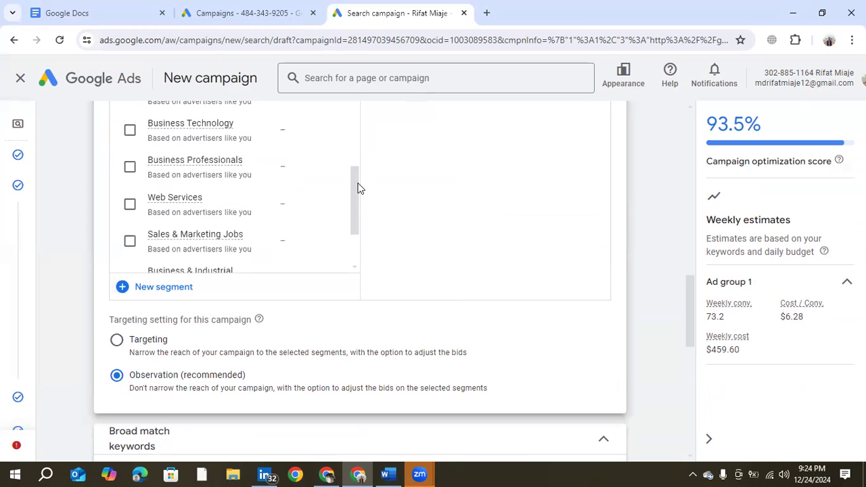
{"action": "scroll", "coordinate": [359, 193], "scroll_direction": "down", "scroll_amount": 5}
{"action": "scroll", "coordinate": [359, 207], "scroll_direction": "up", "scroll_amount": 2}
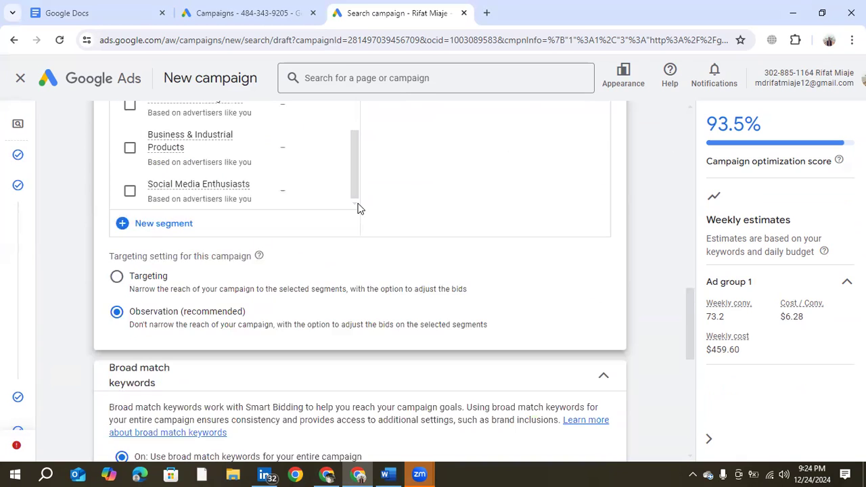
{"action": "scroll", "coordinate": [358, 207], "scroll_direction": "up", "scroll_amount": 3}
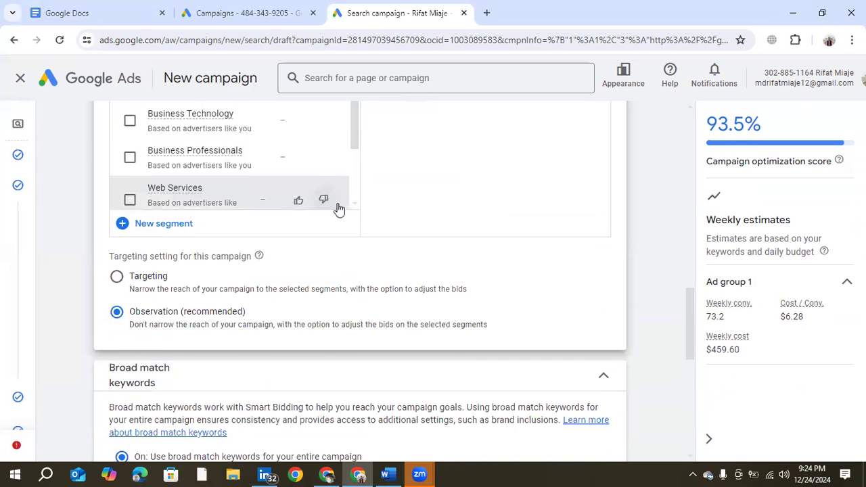
{"action": "scroll", "coordinate": [350, 250], "scroll_direction": "up", "scroll_amount": 7}
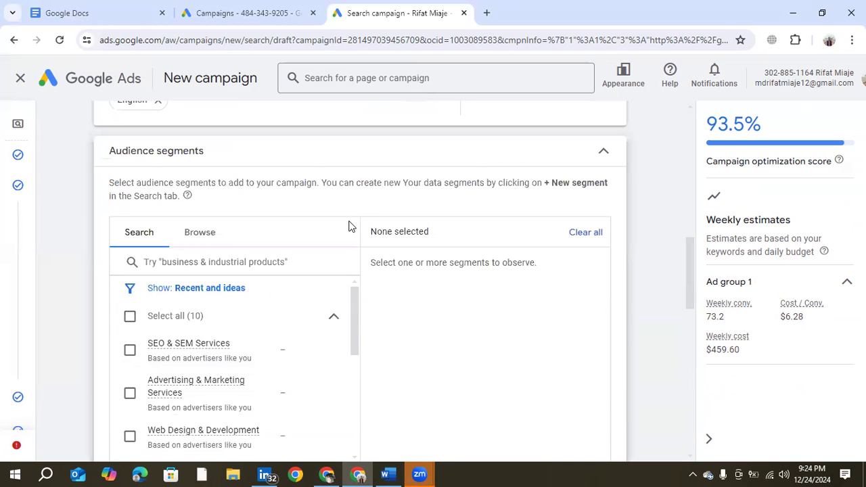
{"action": "scroll", "coordinate": [350, 226], "scroll_direction": "up", "scroll_amount": 2}
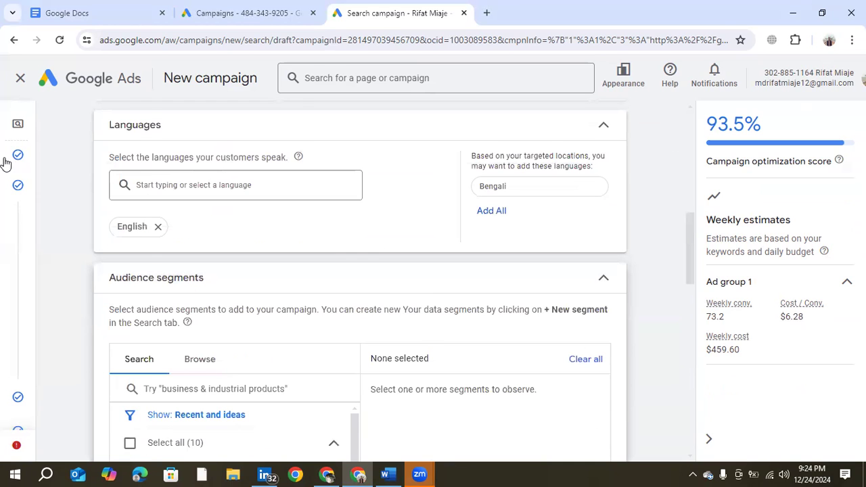
Look over the remaining campaign creation stages and the campaign settings through to the ad schedule.
{"action": "mouse_move", "coordinate": [7, 165]}
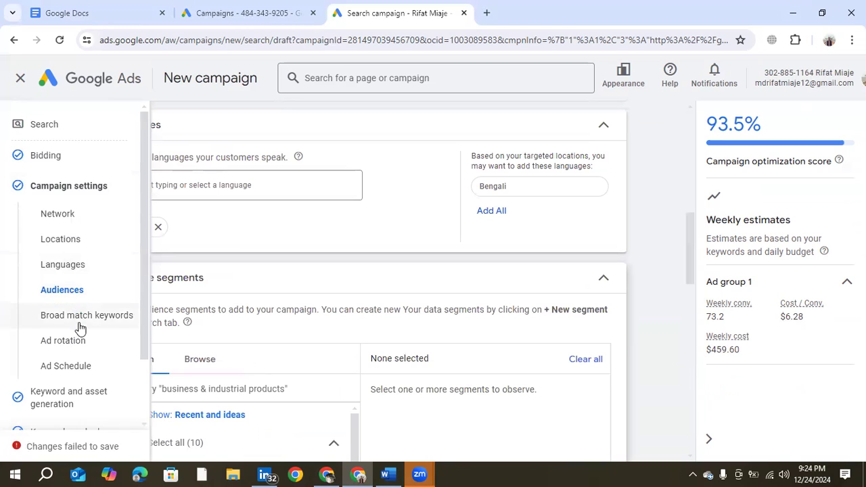
{"action": "scroll", "coordinate": [82, 326], "scroll_direction": "down", "scroll_amount": 1}
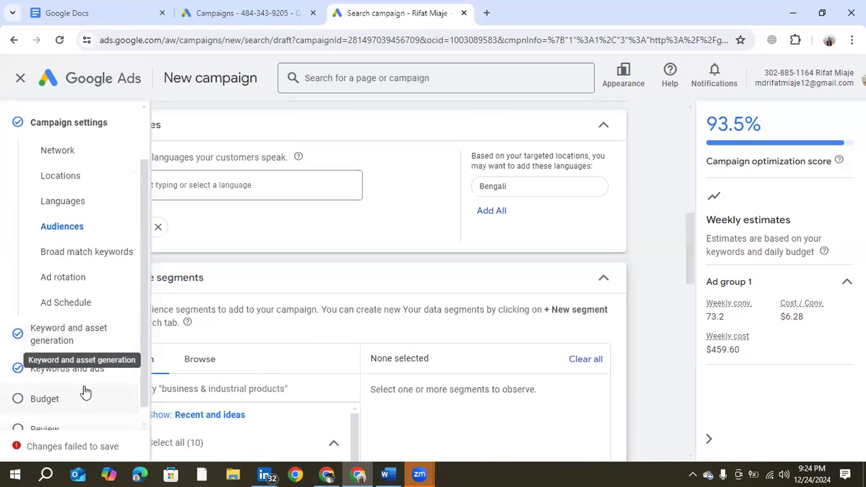
{"action": "scroll", "coordinate": [88, 243], "scroll_direction": "up", "scroll_amount": 1}
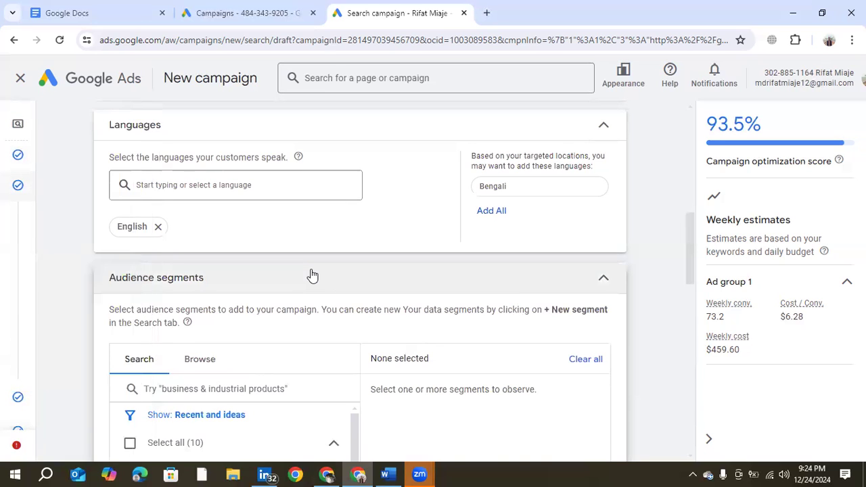
{"action": "scroll", "coordinate": [313, 278], "scroll_direction": "down", "scroll_amount": 2}
{"action": "scroll", "coordinate": [315, 281], "scroll_direction": "up", "scroll_amount": 10}
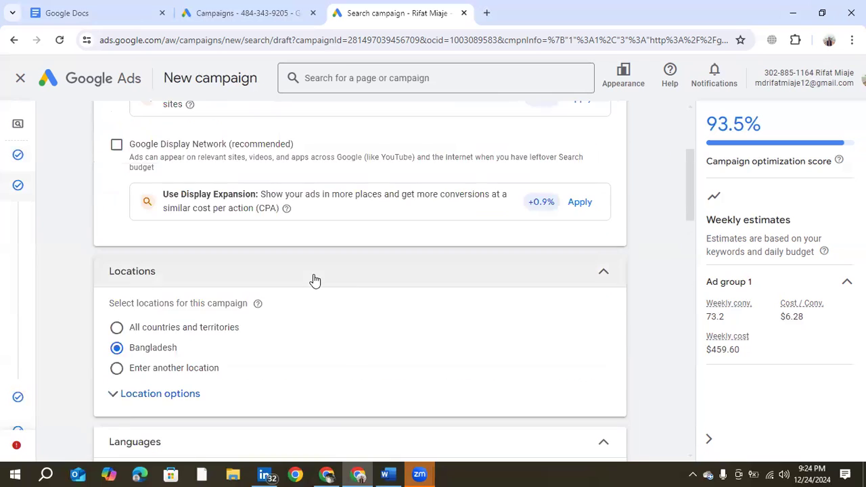
{"action": "scroll", "coordinate": [314, 279], "scroll_direction": "down", "scroll_amount": 12}
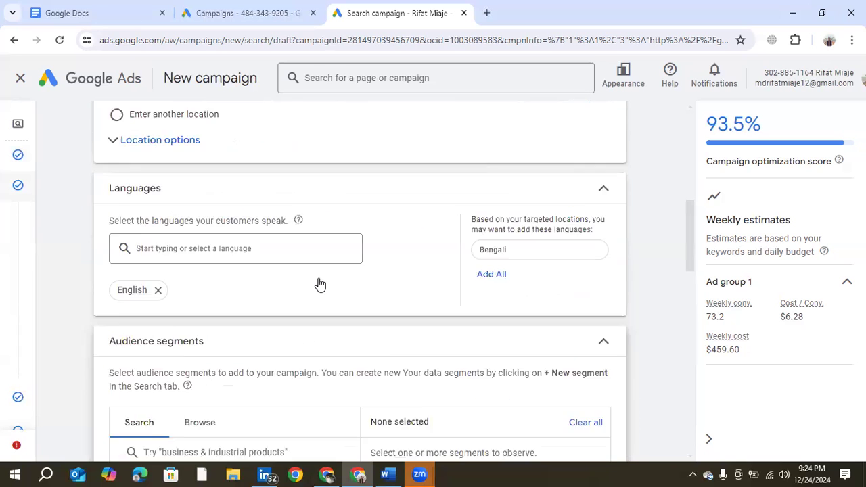
{"action": "scroll", "coordinate": [655, 284], "scroll_direction": "down", "scroll_amount": 10}
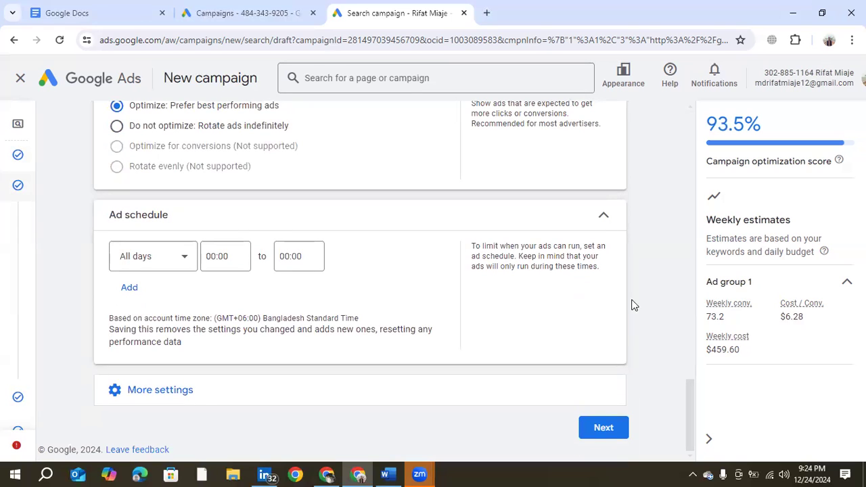
Open the Keyword and asset generation stage and review its final URL and product description.
{"action": "mouse_move", "coordinate": [43, 216]}
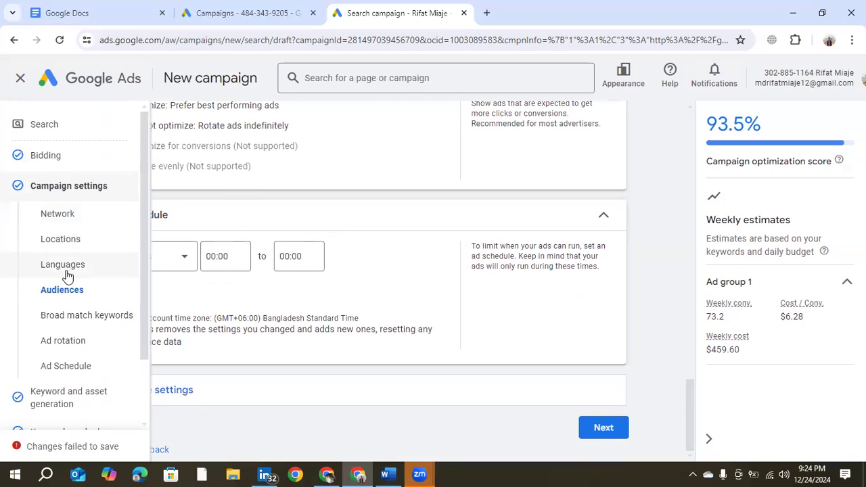
{"action": "scroll", "coordinate": [74, 337], "scroll_direction": "down", "scroll_amount": 1}
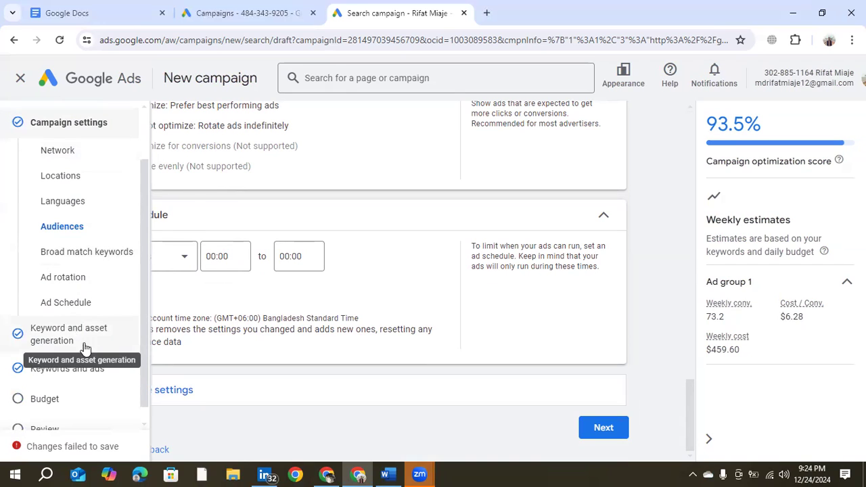
{"action": "left_click", "coordinate": [60, 335]}
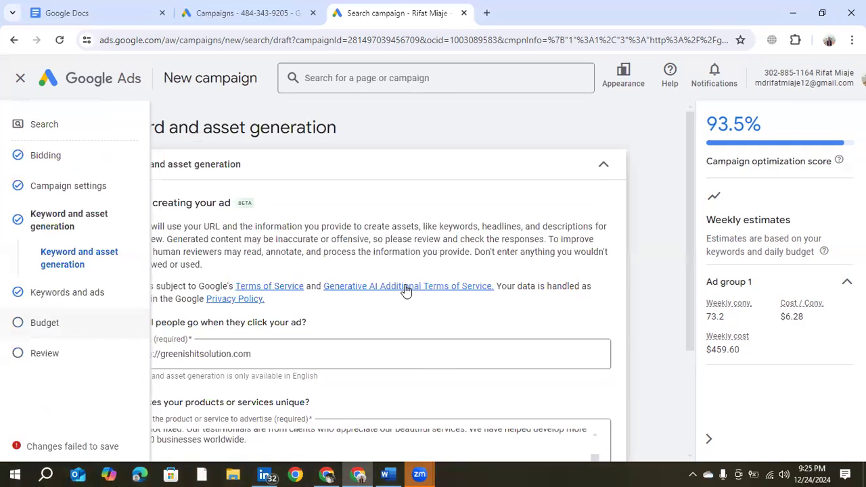
{"action": "scroll", "coordinate": [406, 291], "scroll_direction": "down", "scroll_amount": 2}
{"action": "scroll", "coordinate": [372, 343], "scroll_direction": "down", "scroll_amount": 1}
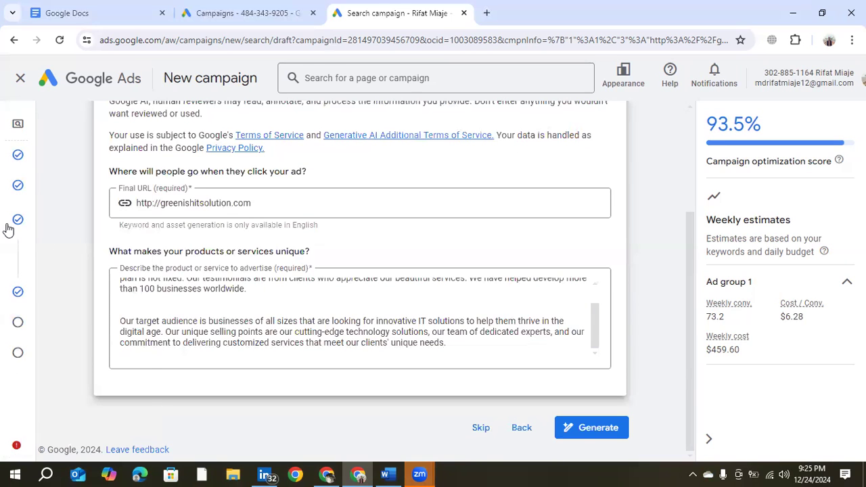
Open the Keywords and ads stage and review Ad group 1's keyword list and suggestion sources.
{"action": "mouse_move", "coordinate": [35, 265]}
{"action": "left_click", "coordinate": [58, 294]}
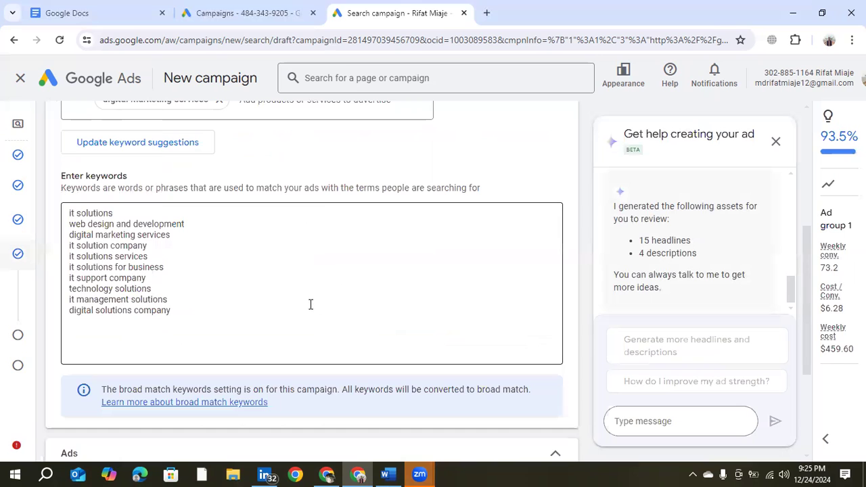
{"action": "scroll", "coordinate": [290, 306], "scroll_direction": "up", "scroll_amount": 1}
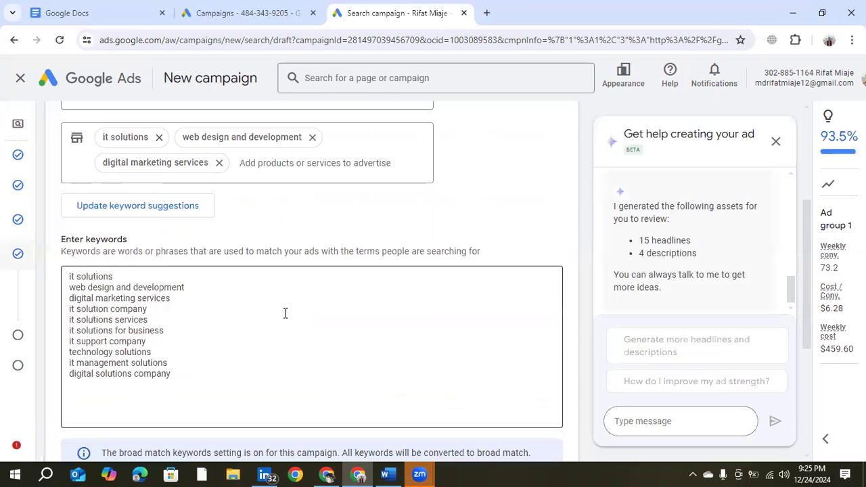
{"action": "scroll", "coordinate": [285, 314], "scroll_direction": "up", "scroll_amount": 2}
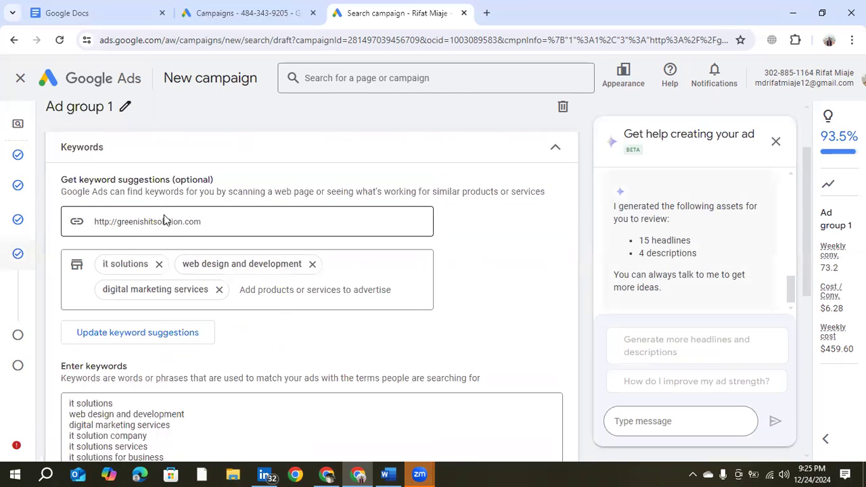
Look over the ad group's keyword list, then return to the Audiences section of the campaign settings.
{"action": "scroll", "coordinate": [255, 309], "scroll_direction": "down", "scroll_amount": 2}
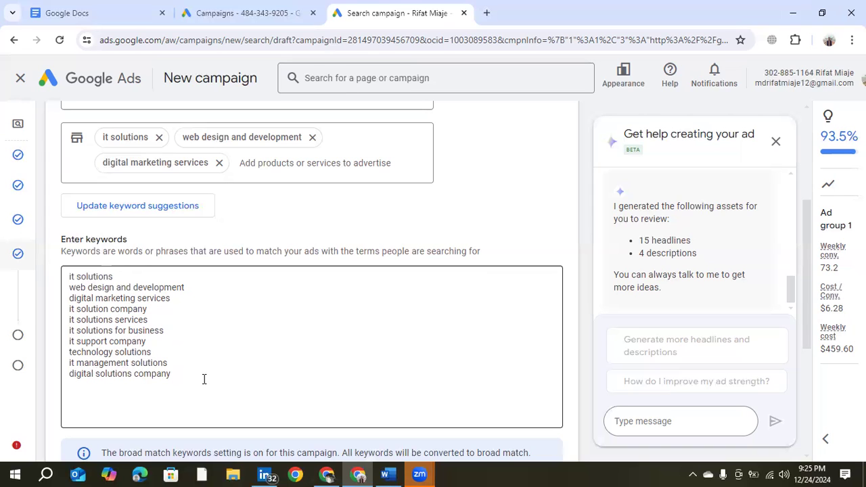
{"action": "mouse_move", "coordinate": [6, 252]}
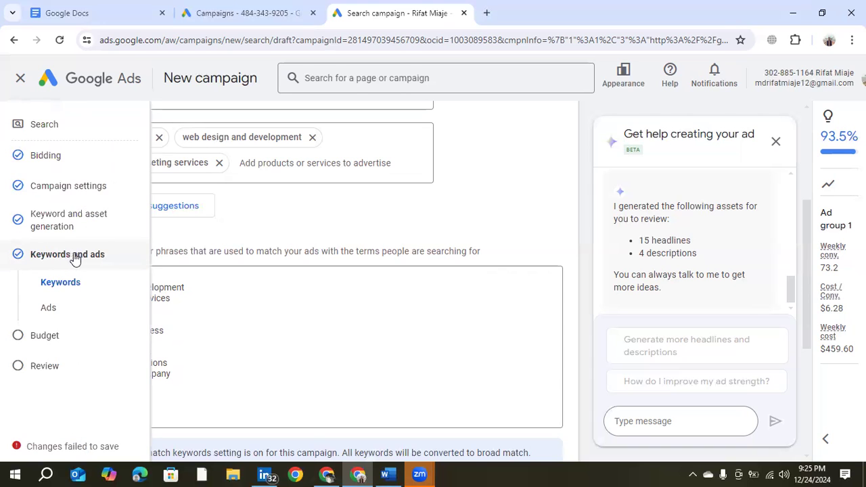
{"action": "left_click", "coordinate": [78, 286]}
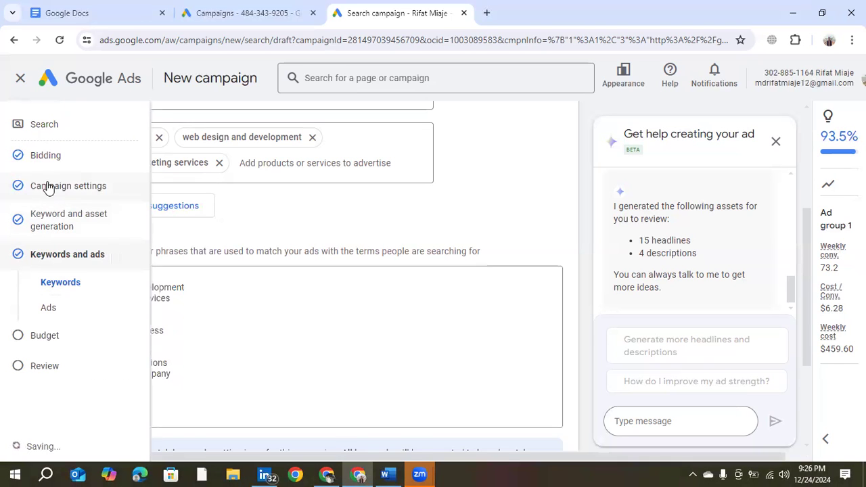
{"action": "left_click", "coordinate": [83, 196]}
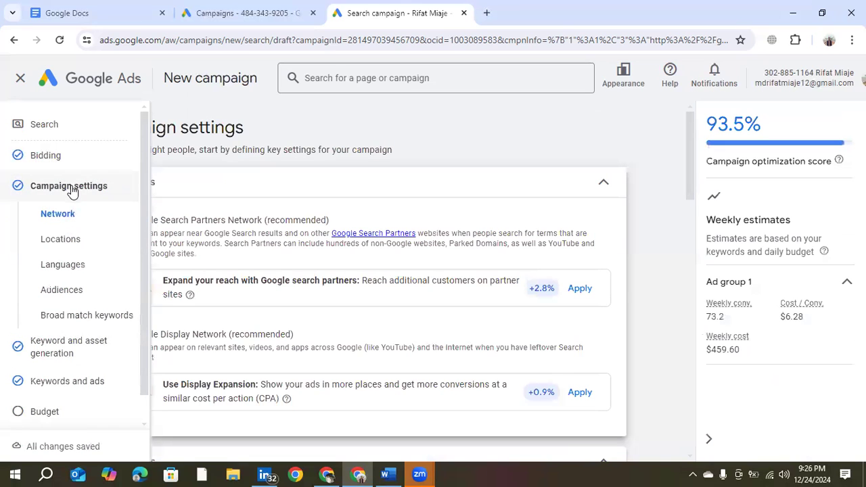
{"action": "left_click", "coordinate": [73, 290]}
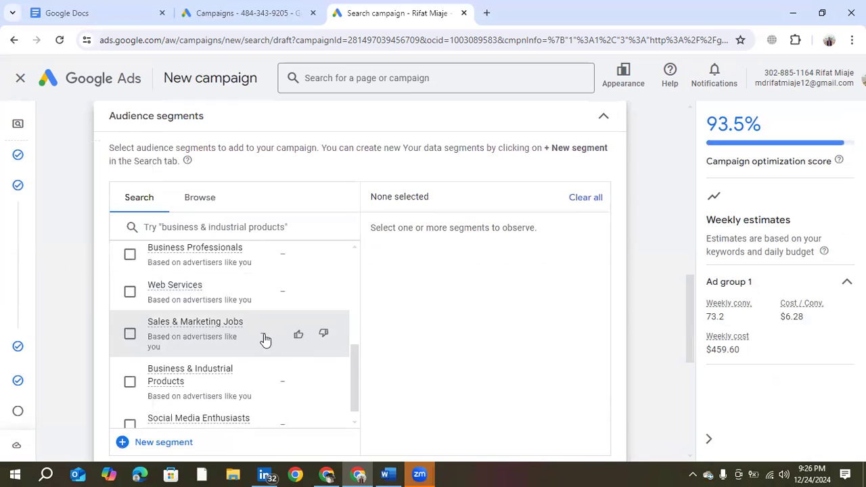
Review the list of suggested audience segments, from SEO & SEM Services through Social Media Enthusiasts.
{"action": "scroll", "coordinate": [239, 354], "scroll_direction": "up", "scroll_amount": 3}
{"action": "scroll", "coordinate": [240, 352], "scroll_direction": "down", "scroll_amount": 3}
{"action": "scroll", "coordinate": [240, 350], "scroll_direction": "up", "scroll_amount": 6}
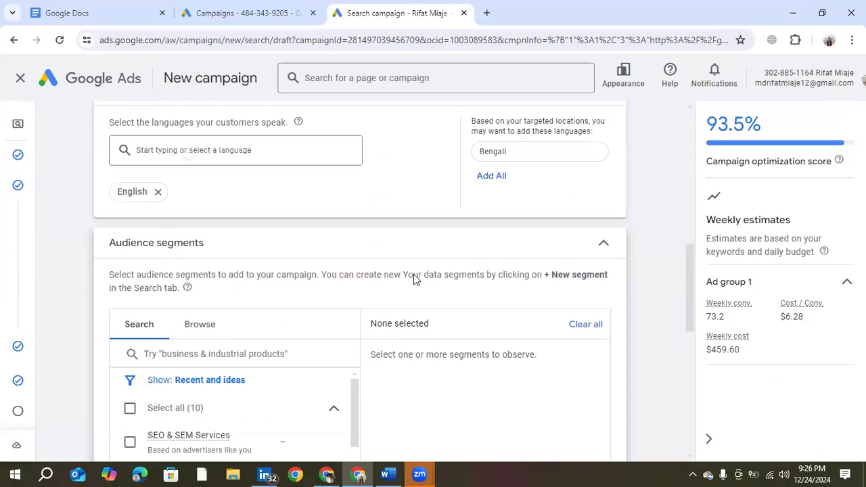
{"action": "scroll", "coordinate": [413, 277], "scroll_direction": "down", "scroll_amount": 2}
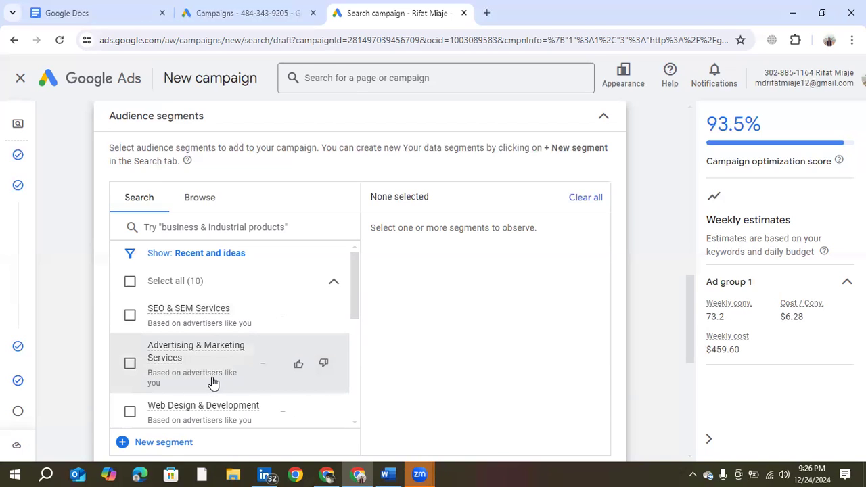
{"action": "scroll", "coordinate": [227, 357], "scroll_direction": "down", "scroll_amount": 1}
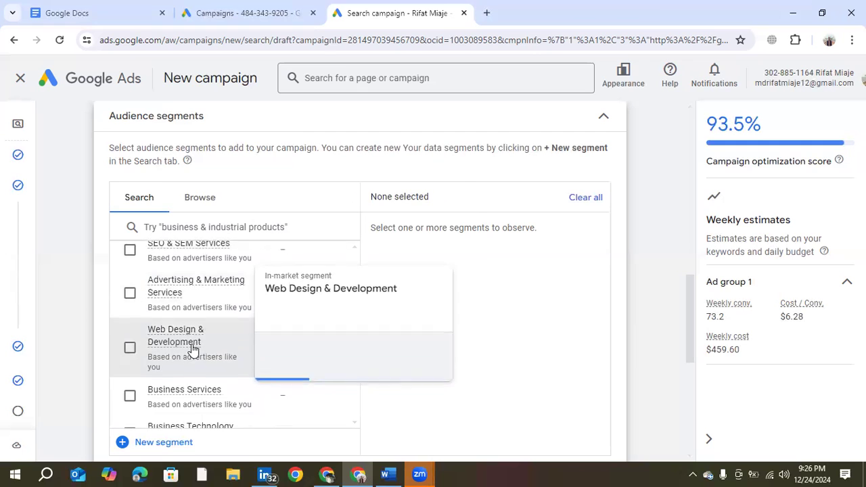
{"action": "mouse_move", "coordinate": [189, 347]}
{"action": "scroll", "coordinate": [186, 341], "scroll_direction": "up", "scroll_amount": 1}
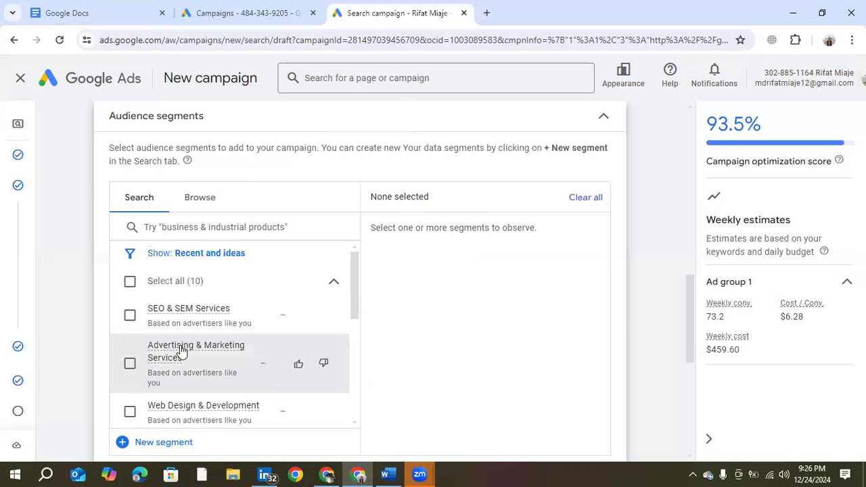
{"action": "scroll", "coordinate": [187, 356], "scroll_direction": "down", "scroll_amount": 1}
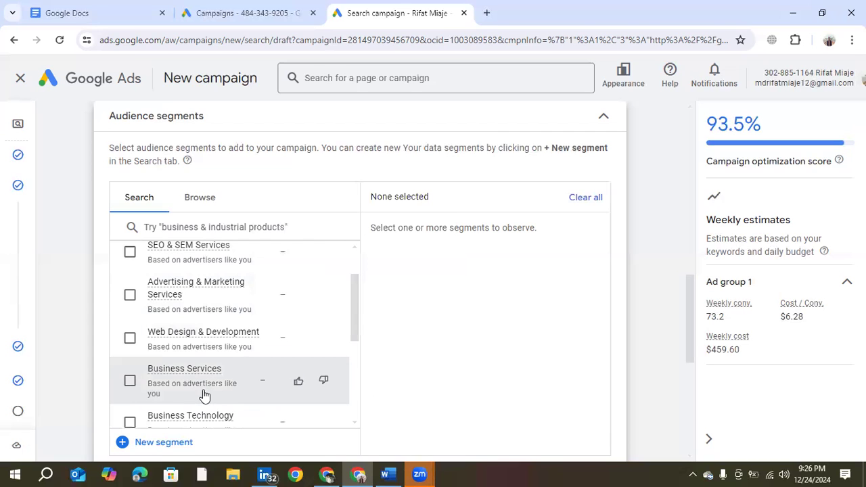
{"action": "scroll", "coordinate": [204, 396], "scroll_direction": "down", "scroll_amount": 5}
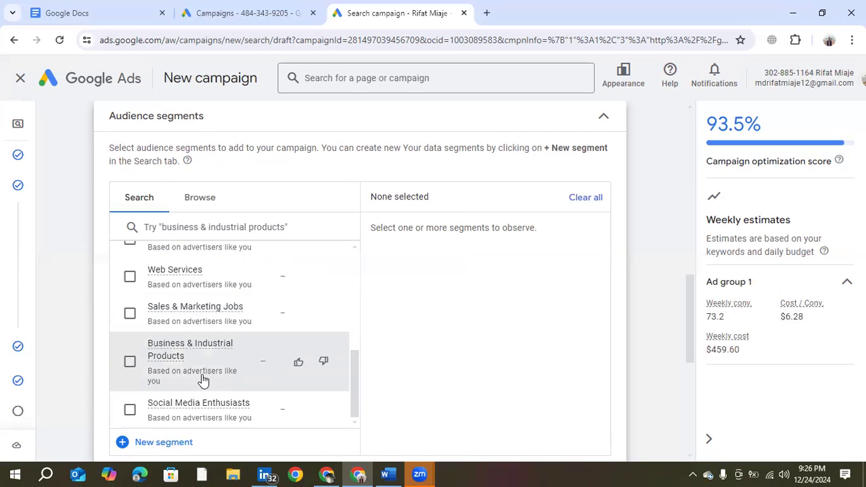
{"action": "scroll", "coordinate": [203, 380], "scroll_direction": "up", "scroll_amount": 10}
{"action": "scroll", "coordinate": [271, 312], "scroll_direction": "down", "scroll_amount": 2}
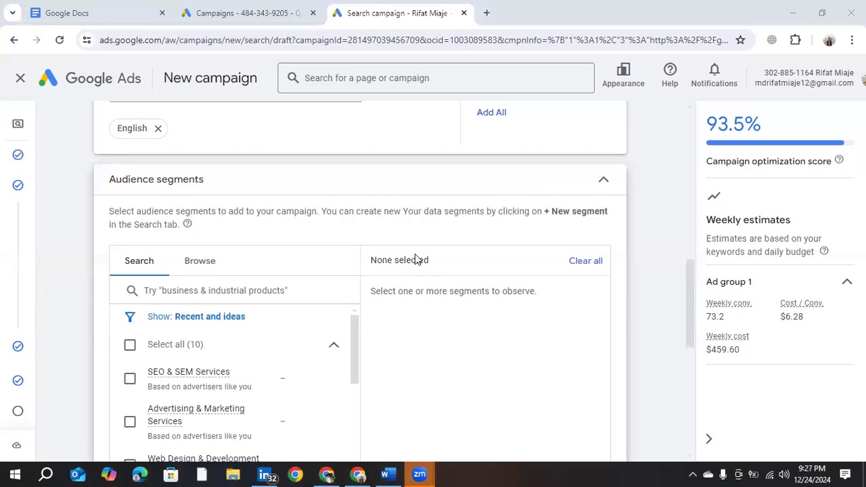
Browse the audience segments by who they are and view the detailed demographics categories.
{"action": "left_click", "coordinate": [195, 269]}
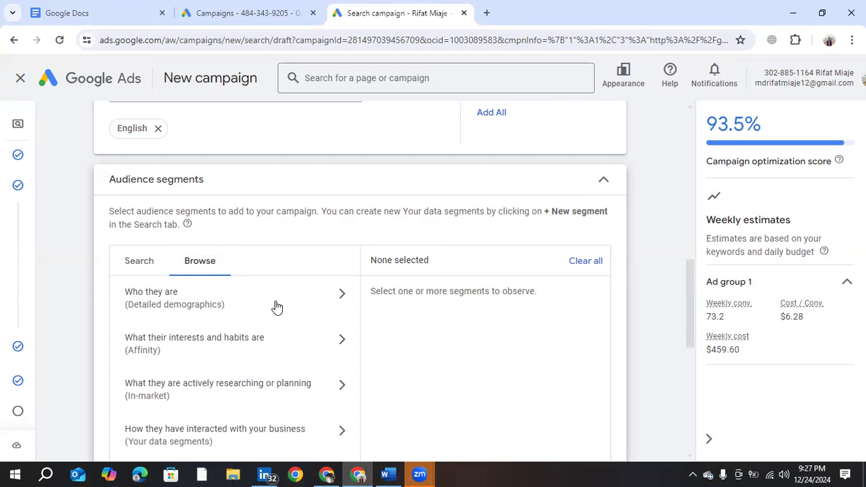
{"action": "triple_click", "coordinate": [331, 297]}
{"action": "left_click", "coordinate": [332, 298]}
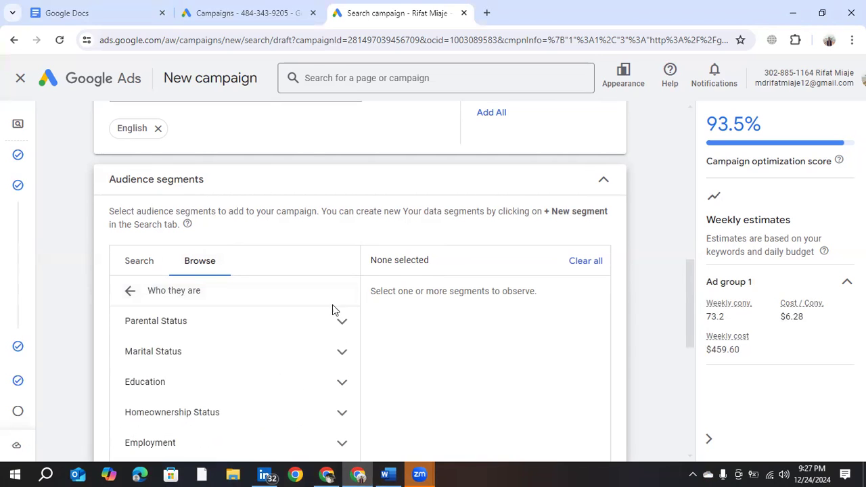
{"action": "scroll", "coordinate": [332, 304], "scroll_direction": "down", "scroll_amount": 1}
{"action": "scroll", "coordinate": [261, 298], "scroll_direction": "up", "scroll_amount": 1}
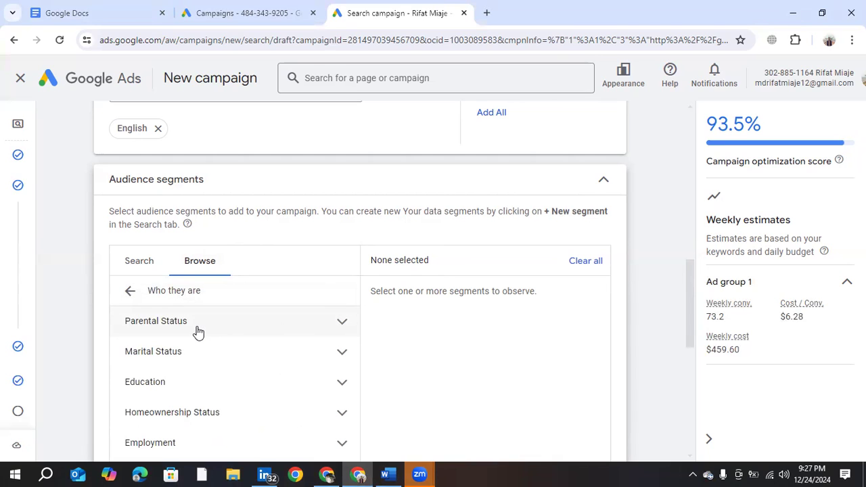
Add the Parents of Infants (0-1 years) segment from Parental Status to the campaign's audience segments.
{"action": "left_click", "coordinate": [341, 324]}
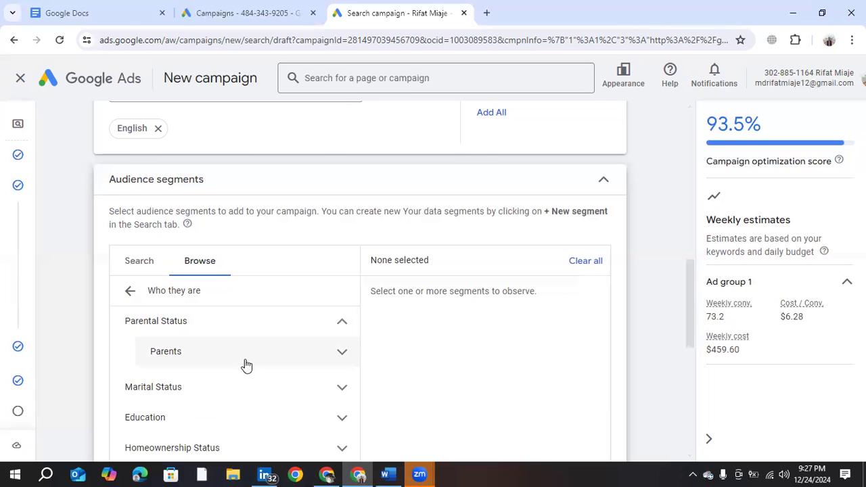
{"action": "left_click", "coordinate": [343, 358]}
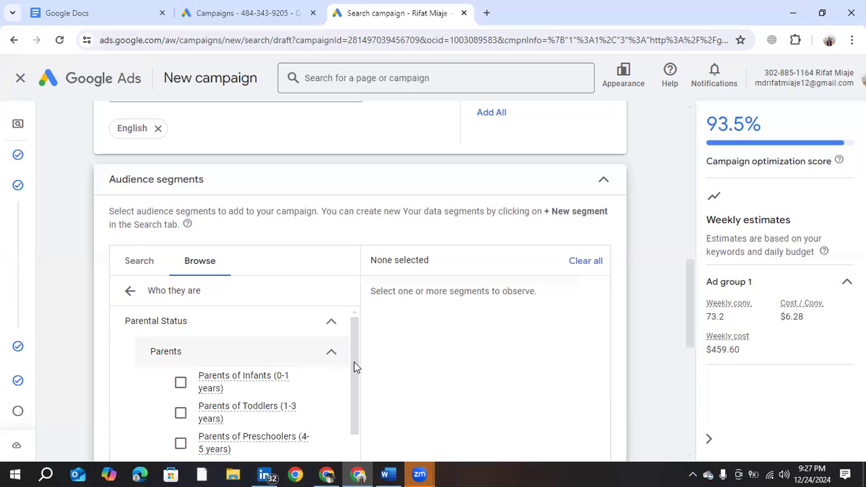
{"action": "scroll", "coordinate": [355, 365], "scroll_direction": "down", "scroll_amount": 2}
{"action": "scroll", "coordinate": [356, 376], "scroll_direction": "up", "scroll_amount": 2}
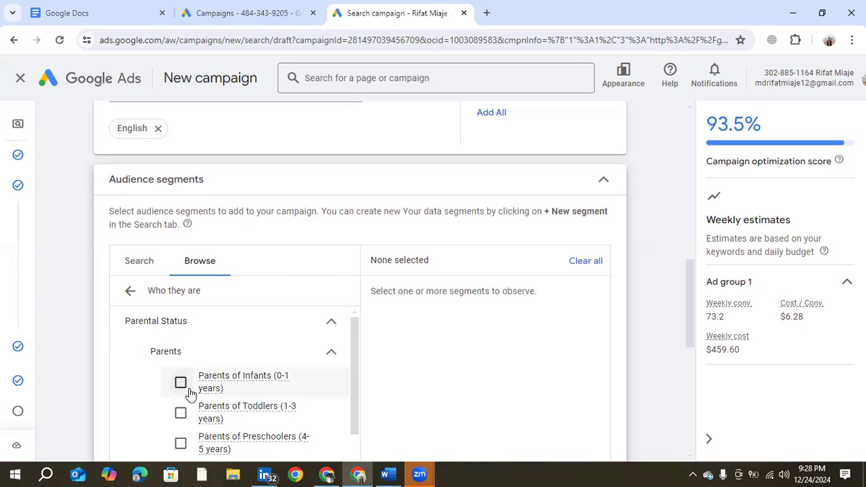
{"action": "mouse_move", "coordinate": [258, 387]}
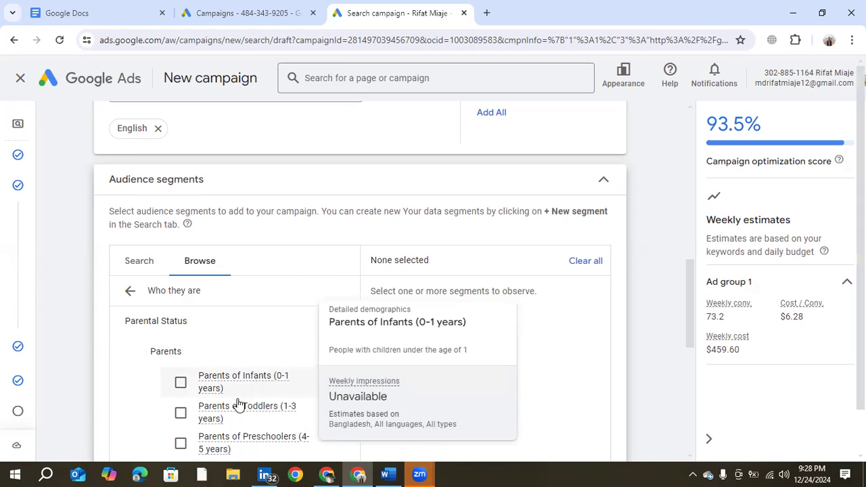
{"action": "mouse_move", "coordinate": [228, 406]}
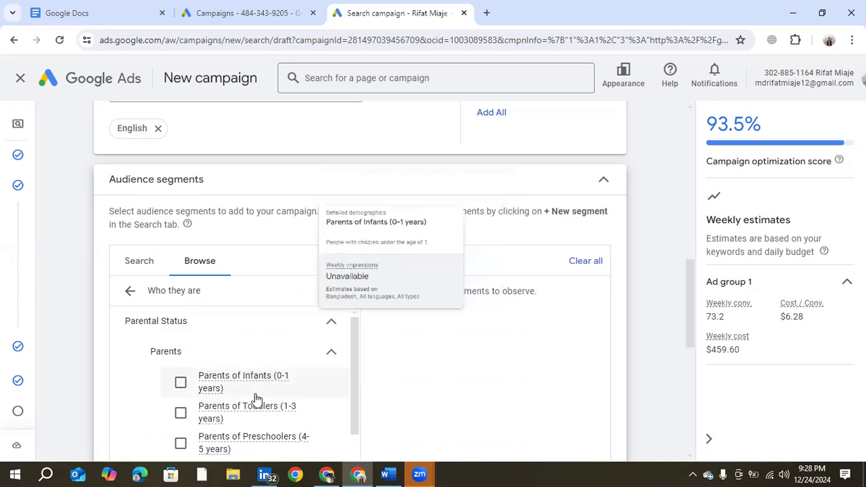
{"action": "left_click", "coordinate": [181, 384]}
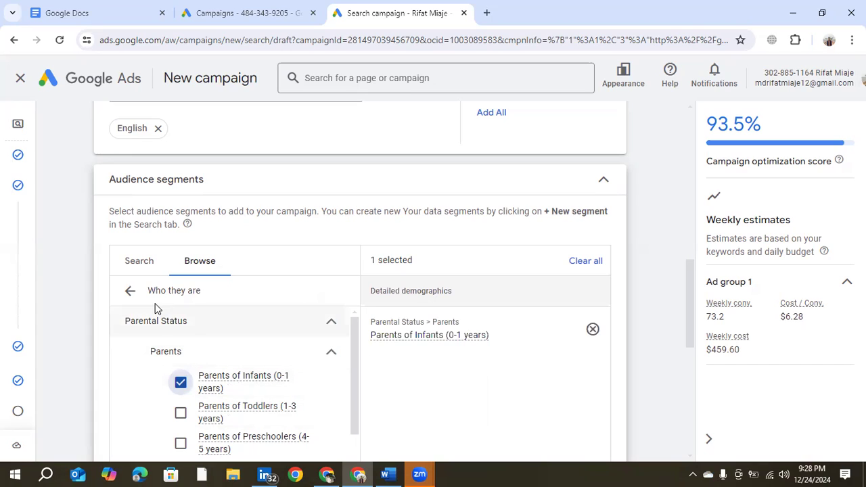
Add the In a Relationship segment from Marital Status in the detailed demographics.
{"action": "left_click", "coordinate": [130, 291]}
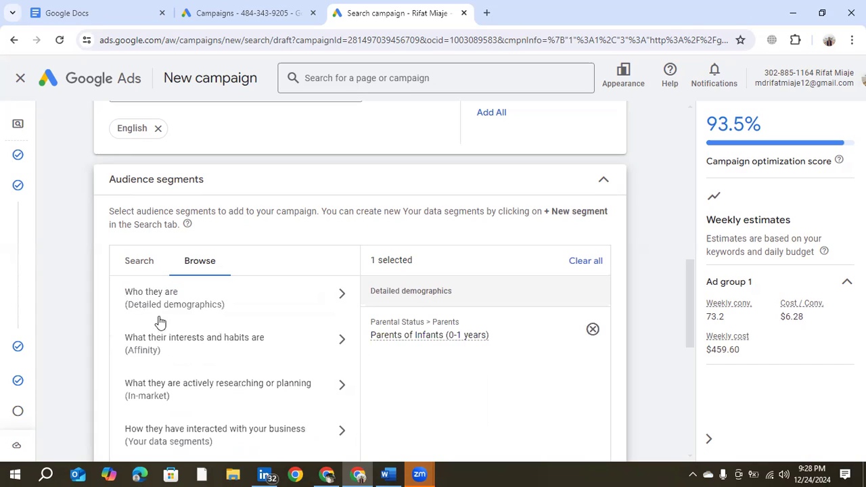
{"action": "left_click", "coordinate": [308, 303]}
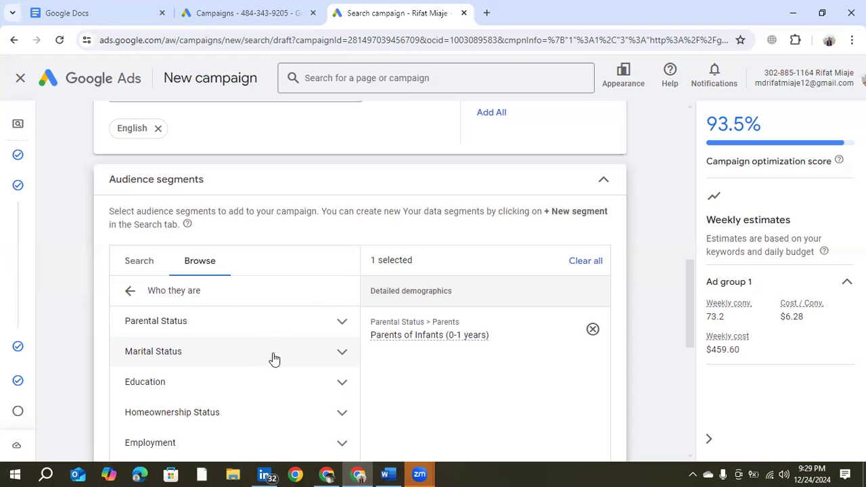
{"action": "left_click", "coordinate": [340, 357]}
{"action": "scroll", "coordinate": [365, 386], "scroll_direction": "down", "scroll_amount": 1}
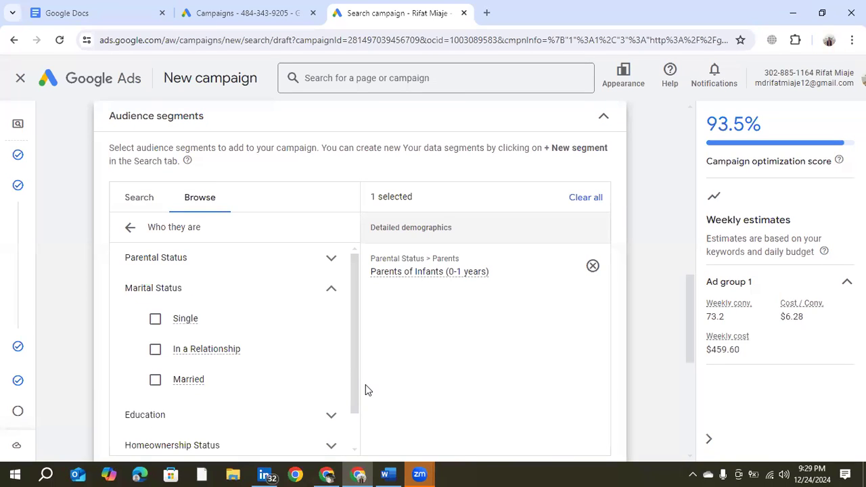
{"action": "left_click", "coordinate": [154, 352]}
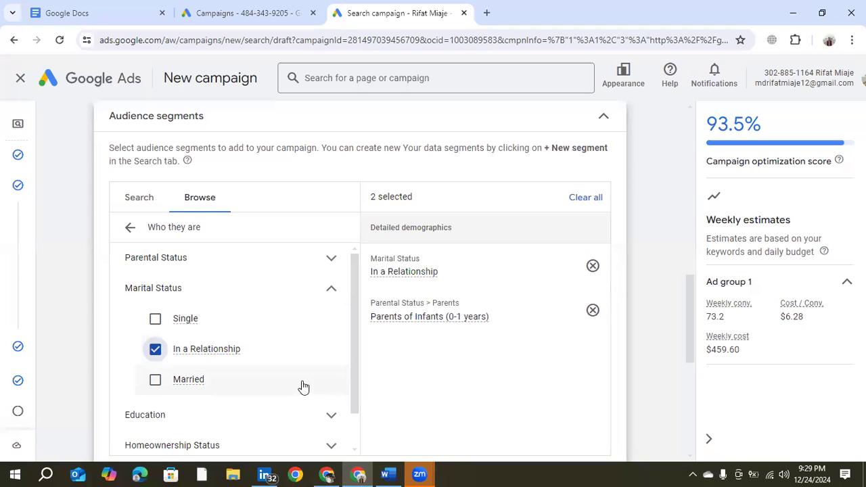
Review the Education options in the detailed demographics, including the degrees under Highest Level of Educational Attainment.
{"action": "scroll", "coordinate": [328, 360], "scroll_direction": "down", "scroll_amount": 1}
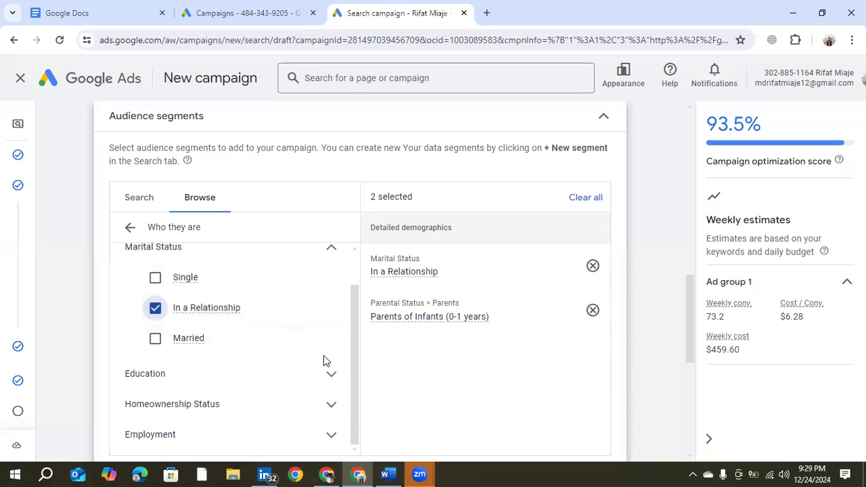
{"action": "scroll", "coordinate": [323, 355], "scroll_direction": "down", "scroll_amount": 1}
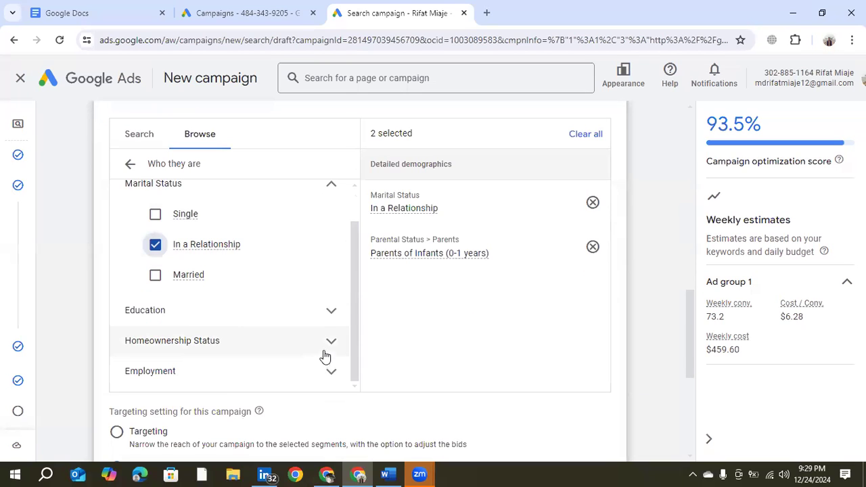
{"action": "left_click", "coordinate": [332, 313]}
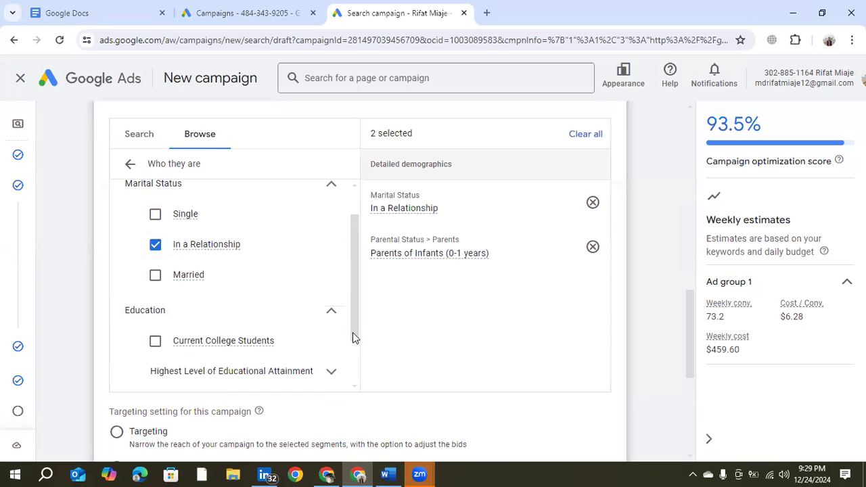
{"action": "scroll", "coordinate": [352, 333], "scroll_direction": "down", "scroll_amount": 1}
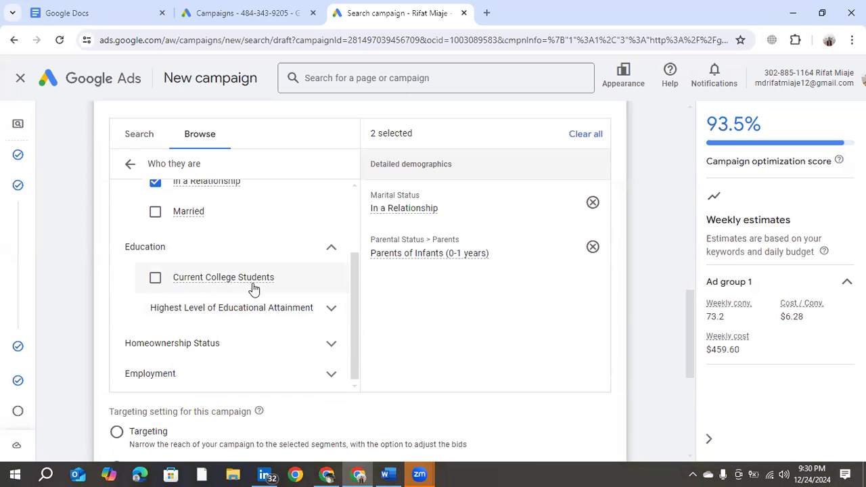
{"action": "mouse_move", "coordinate": [257, 289]}
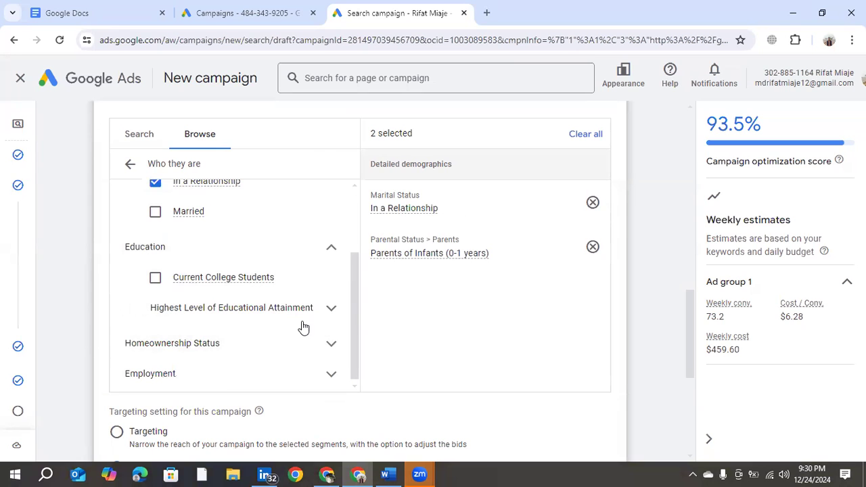
{"action": "left_click", "coordinate": [331, 317]}
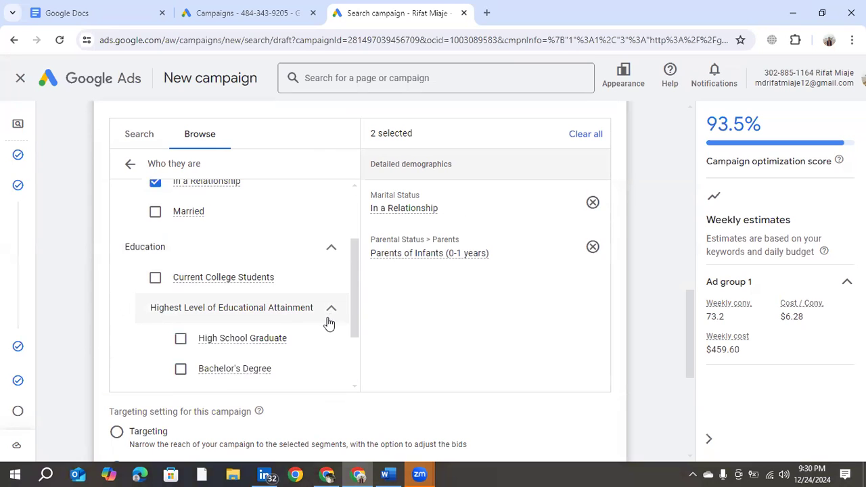
{"action": "scroll", "coordinate": [329, 328], "scroll_direction": "down", "scroll_amount": 1}
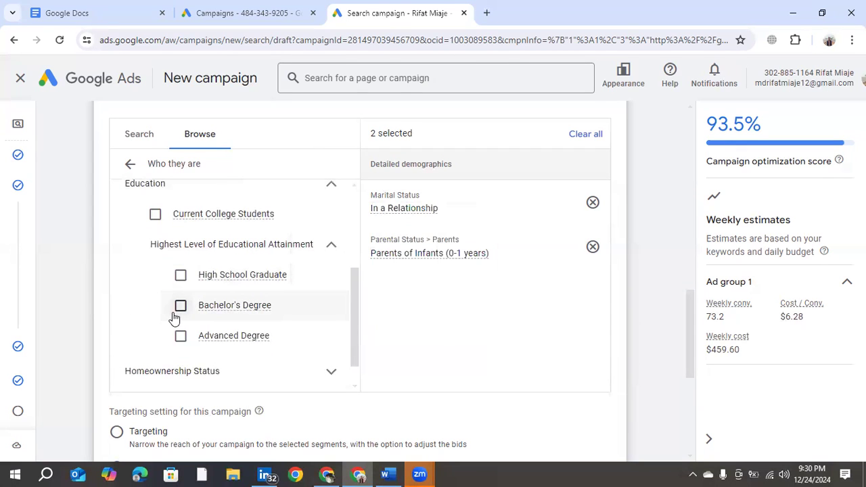
{"action": "scroll", "coordinate": [346, 318], "scroll_direction": "down", "scroll_amount": 1}
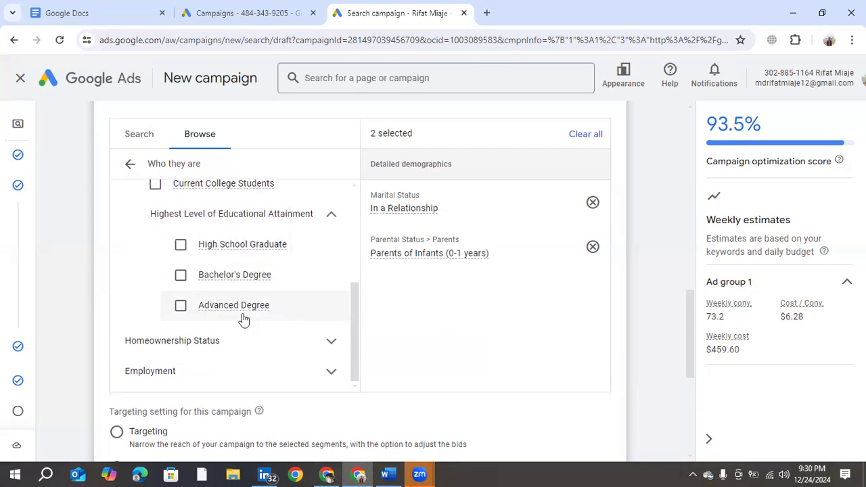
View the Homeownership Status options in the detailed demographics.
{"action": "scroll", "coordinate": [332, 322], "scroll_direction": "down", "scroll_amount": 1}
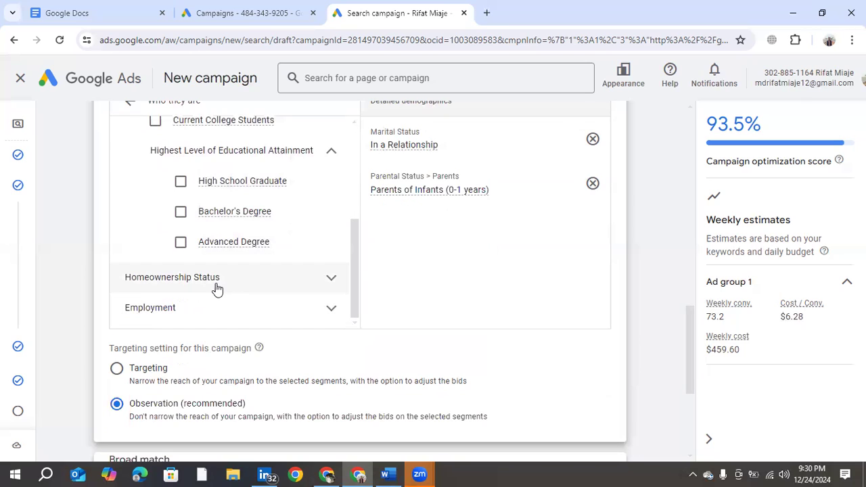
{"action": "left_click", "coordinate": [330, 280]}
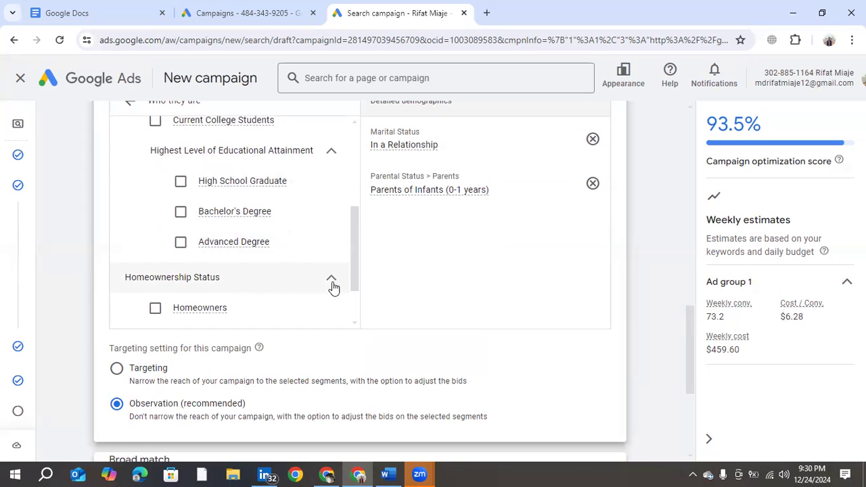
{"action": "scroll", "coordinate": [334, 290], "scroll_direction": "down", "scroll_amount": 2}
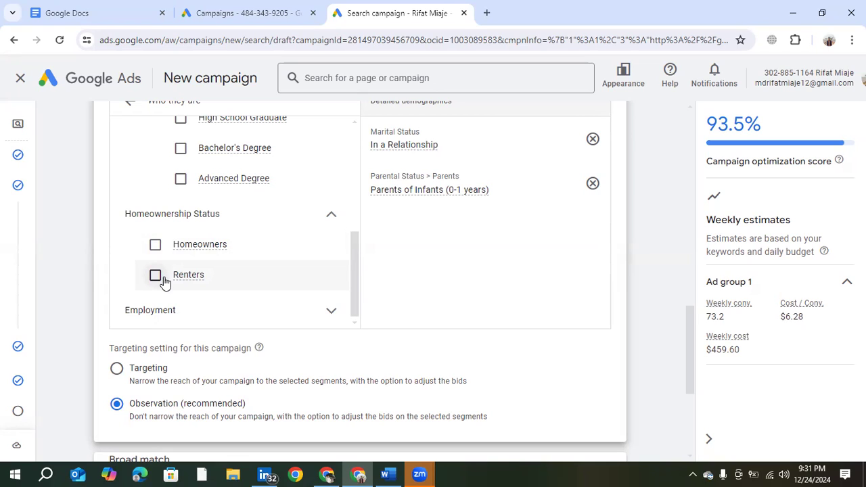
{"action": "scroll", "coordinate": [335, 305], "scroll_direction": "down", "scroll_amount": 1}
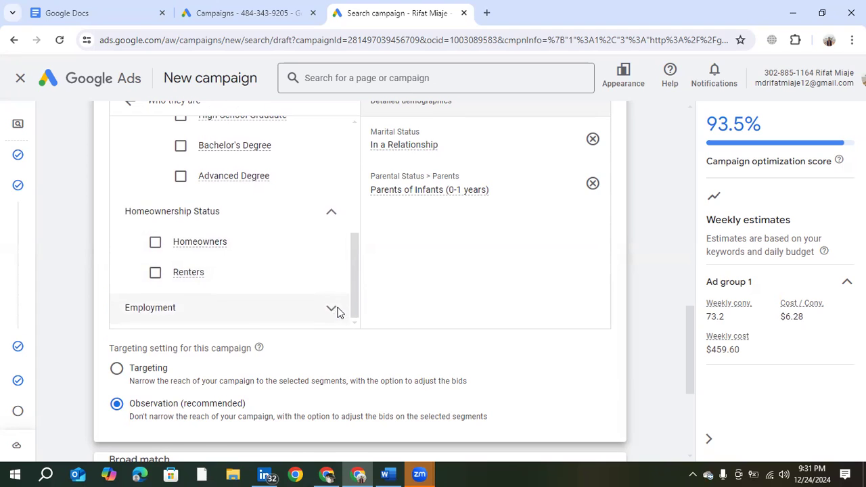
Open the Employment category and review its Company Size options, from small to very large employers.
{"action": "scroll", "coordinate": [337, 311], "scroll_direction": "down", "scroll_amount": 1}
{"action": "left_click", "coordinate": [330, 251]}
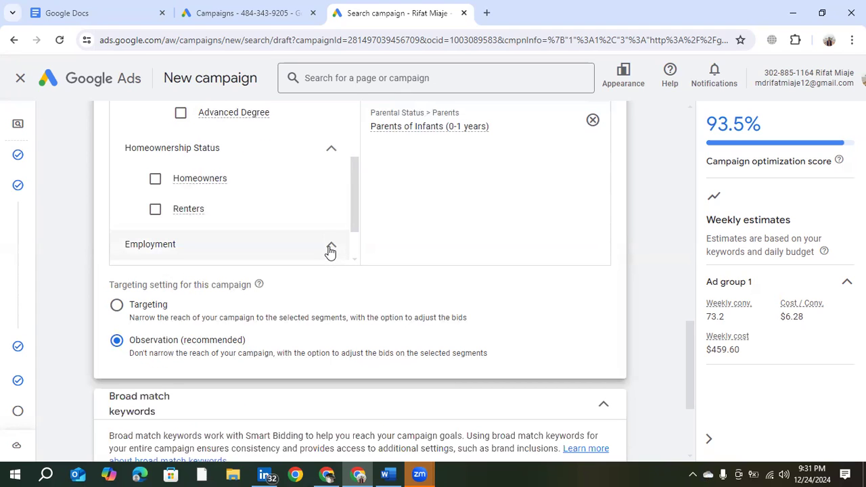
{"action": "scroll", "coordinate": [332, 260], "scroll_direction": "down", "scroll_amount": 3}
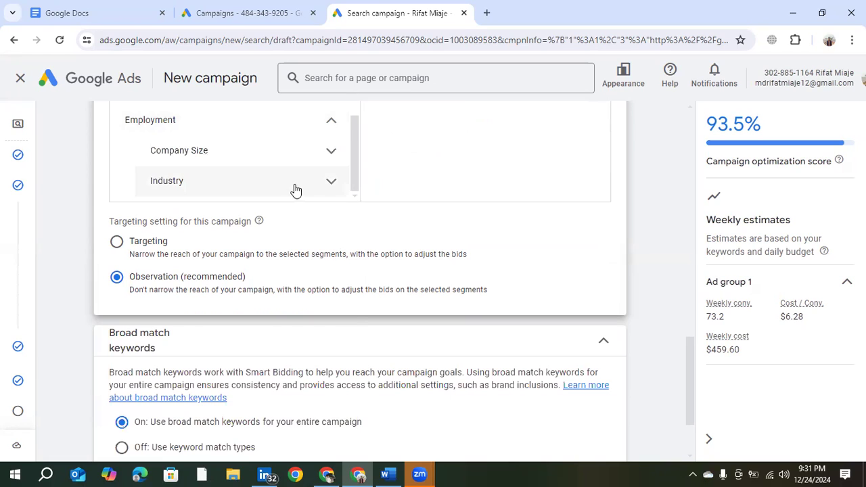
{"action": "left_click", "coordinate": [331, 153]}
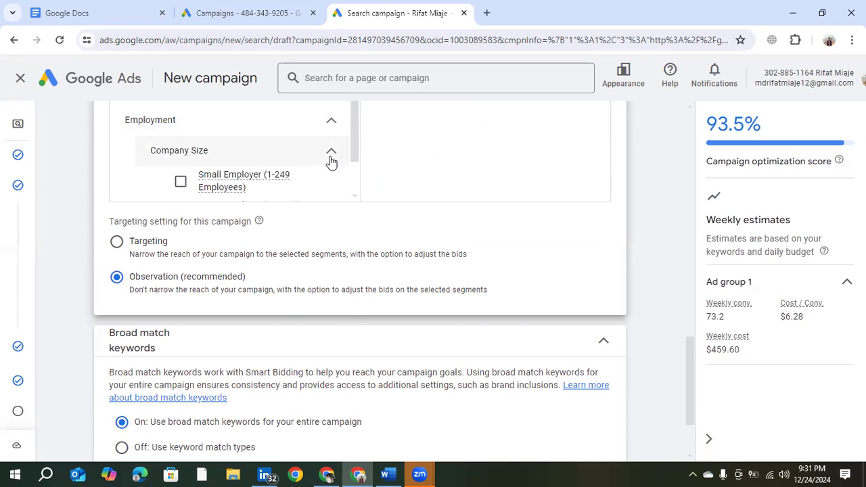
{"action": "scroll", "coordinate": [354, 153], "scroll_direction": "down", "scroll_amount": 2}
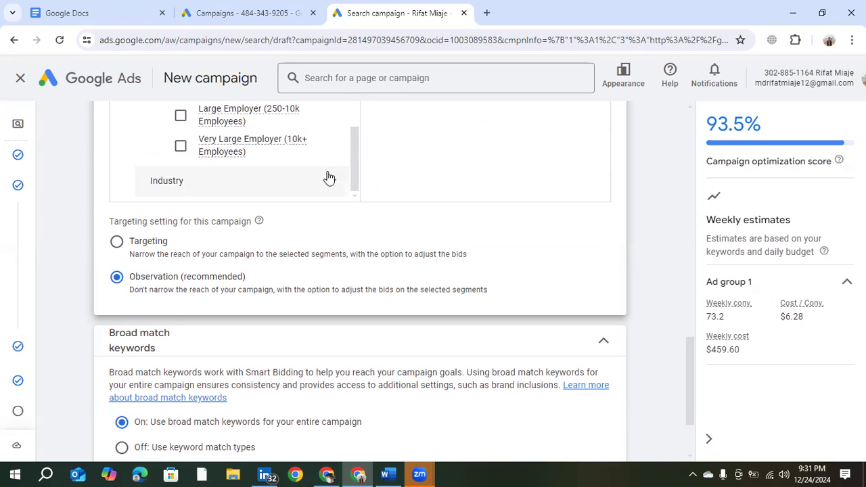
{"action": "scroll", "coordinate": [333, 191], "scroll_direction": "down", "scroll_amount": 2}
{"action": "scroll", "coordinate": [335, 189], "scroll_direction": "up", "scroll_amount": 3}
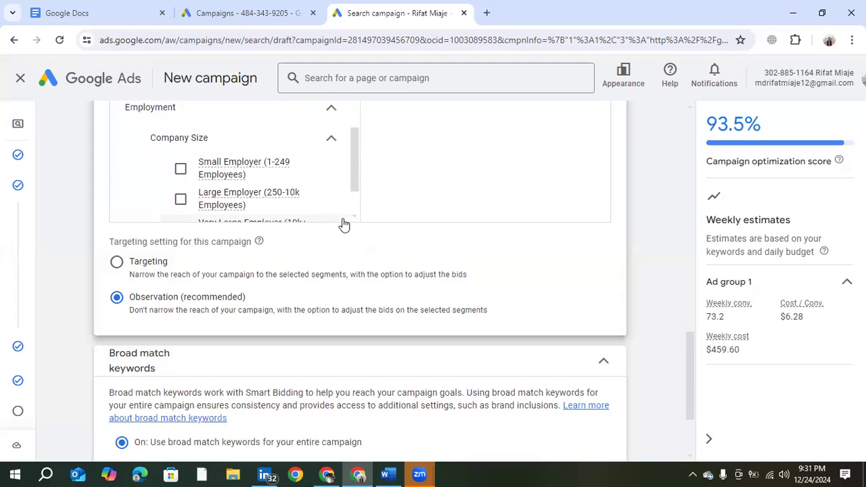
{"action": "scroll", "coordinate": [337, 188], "scroll_direction": "down", "scroll_amount": 3}
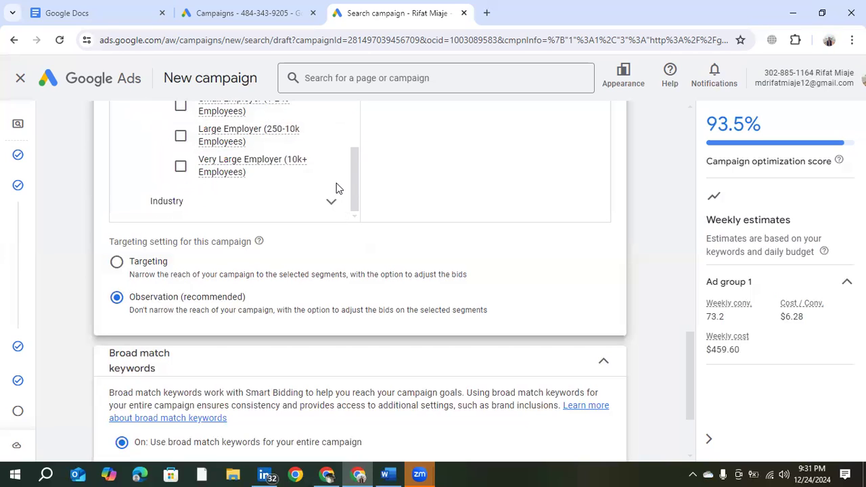
Review the Industry options under Employment and the campaign's targeting setting below the segment list.
{"action": "left_click", "coordinate": [350, 201]}
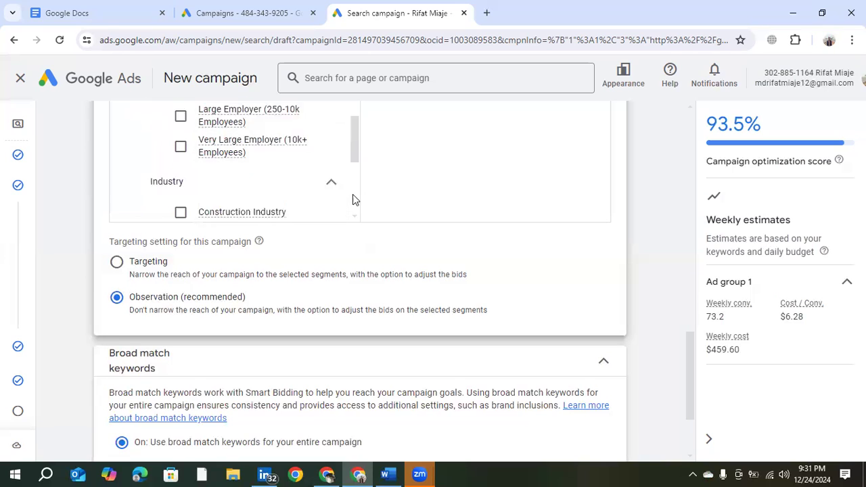
{"action": "scroll", "coordinate": [353, 199], "scroll_direction": "down", "scroll_amount": 2}
{"action": "scroll", "coordinate": [353, 200], "scroll_direction": "up", "scroll_amount": 2}
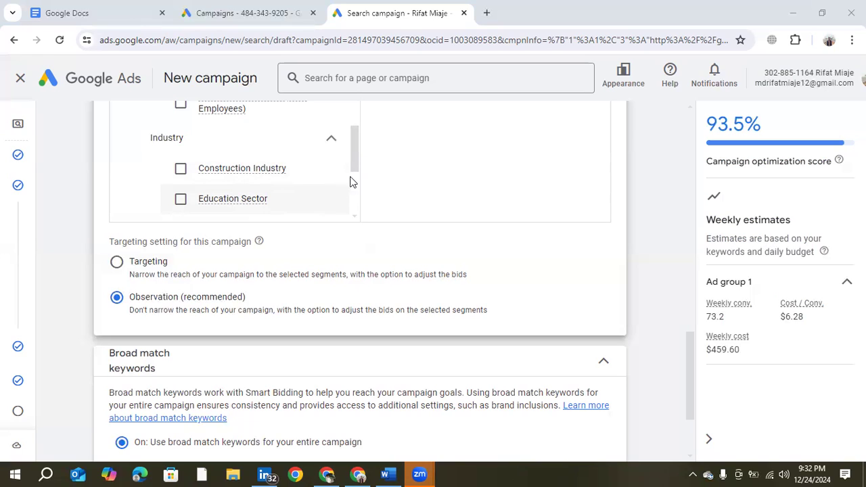
{"action": "scroll", "coordinate": [354, 178], "scroll_direction": "down", "scroll_amount": 1}
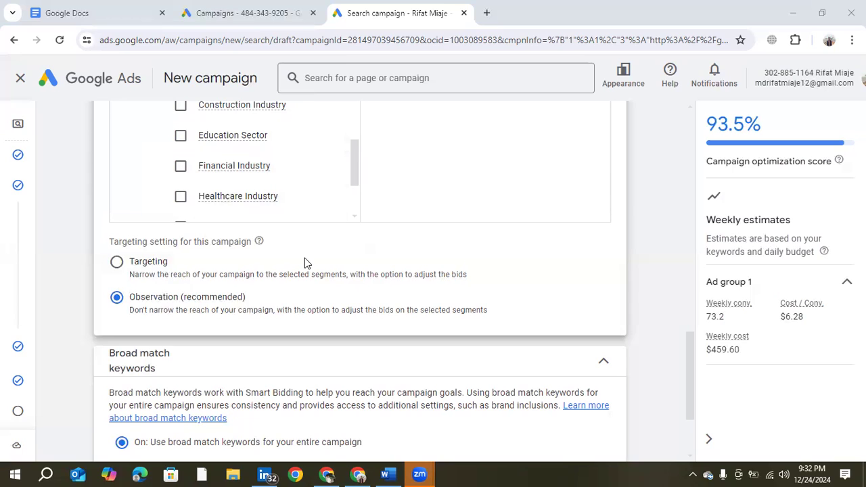
{"action": "scroll", "coordinate": [294, 183], "scroll_direction": "down", "scroll_amount": 4}
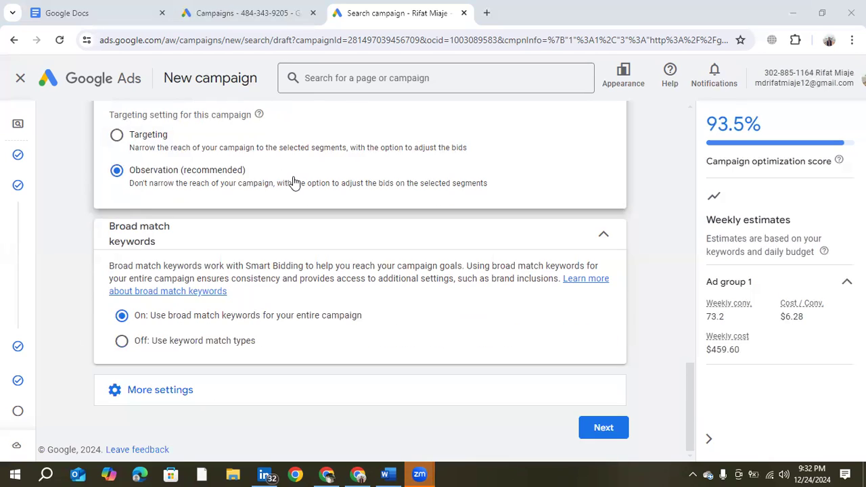
Collapse the Industry list and the whole Employment category in the detailed demographics.
{"action": "scroll", "coordinate": [294, 182], "scroll_direction": "up", "scroll_amount": 6}
{"action": "scroll", "coordinate": [287, 182], "scroll_direction": "up", "scroll_amount": 2}
{"action": "scroll", "coordinate": [321, 186], "scroll_direction": "down", "scroll_amount": 4}
{"action": "left_click", "coordinate": [329, 153]}
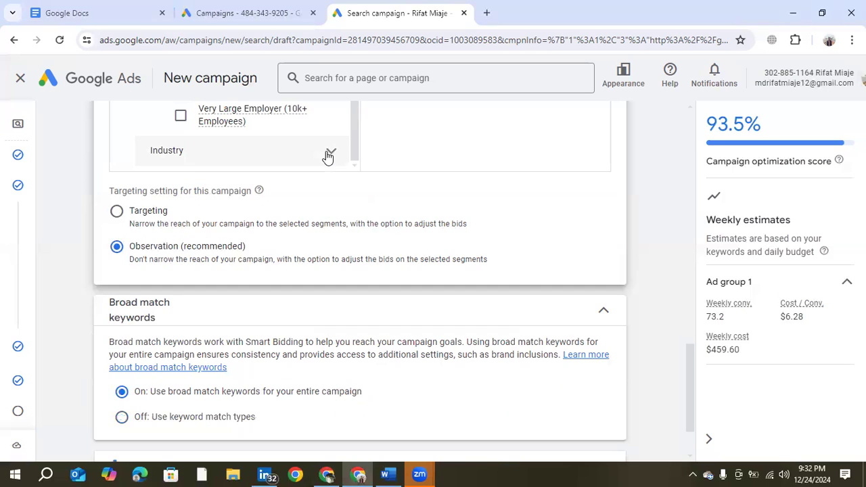
{"action": "scroll", "coordinate": [328, 156], "scroll_direction": "up", "scroll_amount": 2}
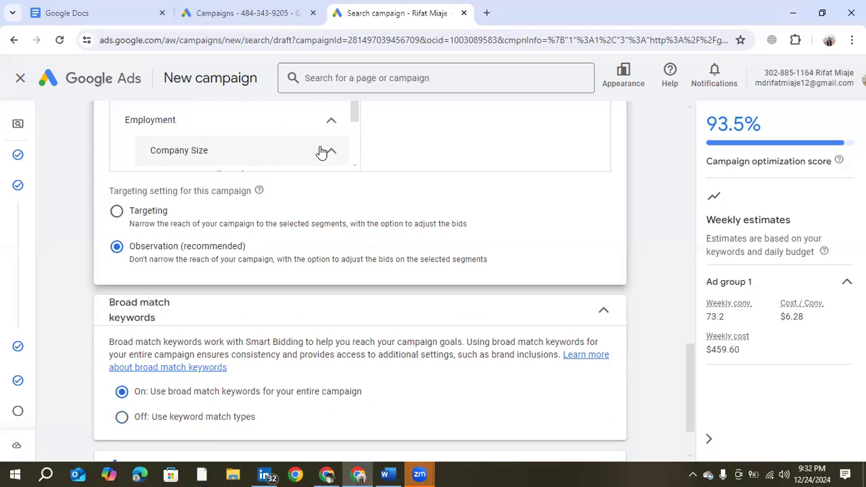
{"action": "left_click", "coordinate": [331, 121]}
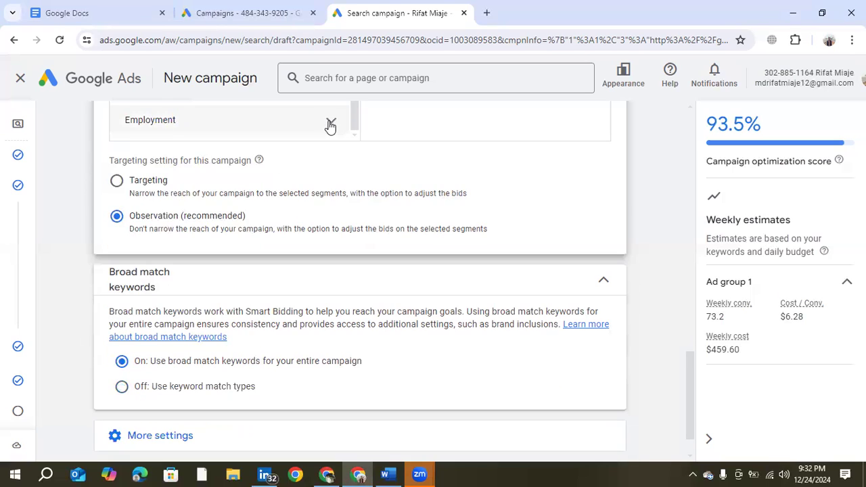
Collapse the Marital Status, Education and Homeownership Status categories so that only the main demographic headings are listed.
{"action": "scroll", "coordinate": [315, 142], "scroll_direction": "up", "scroll_amount": 3}
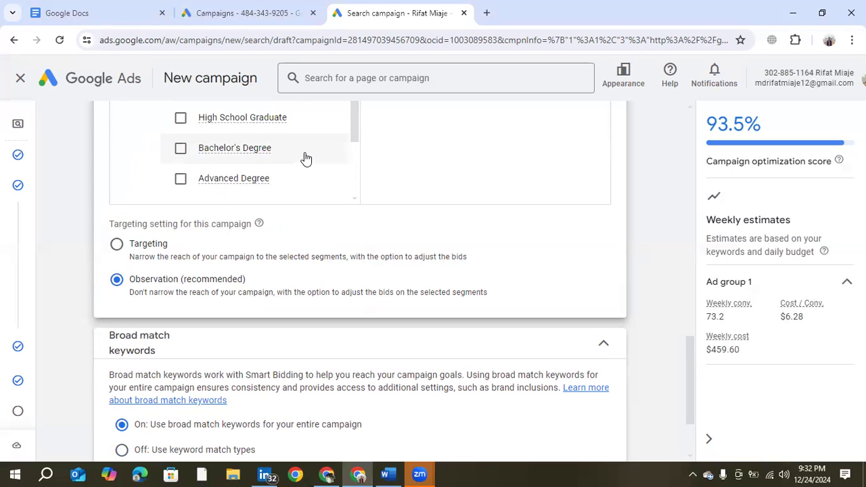
{"action": "scroll", "coordinate": [305, 158], "scroll_direction": "up", "scroll_amount": 5}
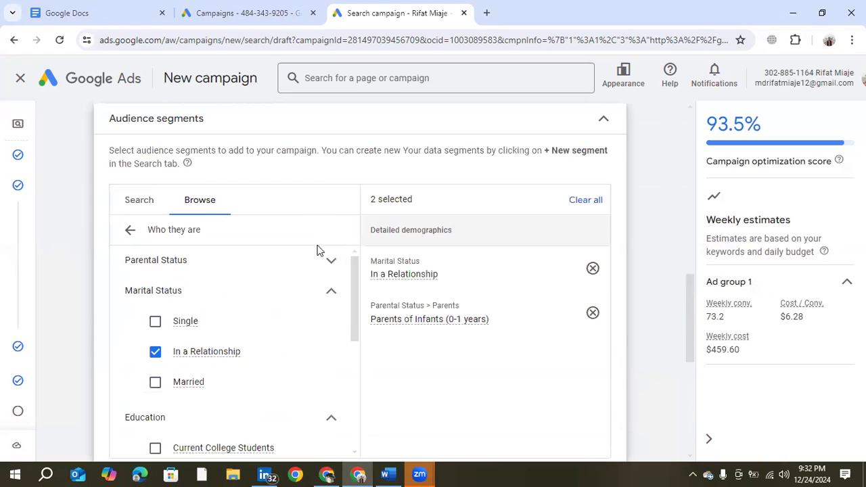
{"action": "left_click", "coordinate": [331, 294]}
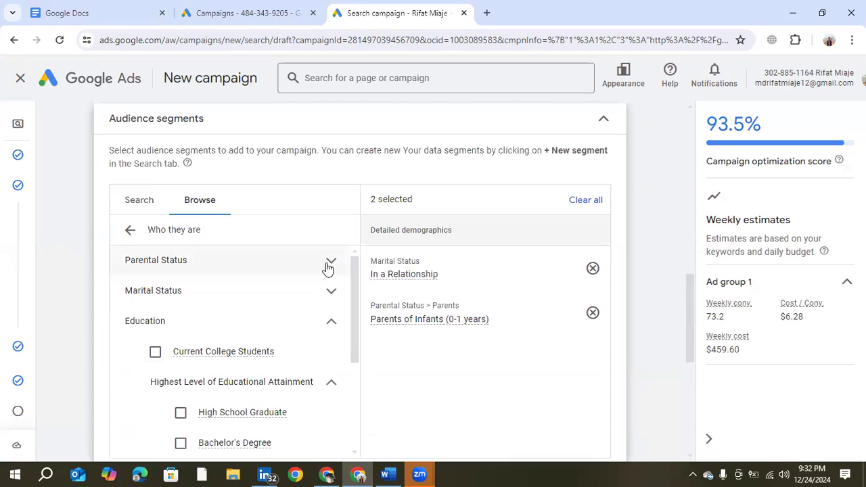
{"action": "left_click", "coordinate": [329, 266]}
{"action": "left_click", "coordinate": [329, 265]}
{"action": "left_click", "coordinate": [326, 383]}
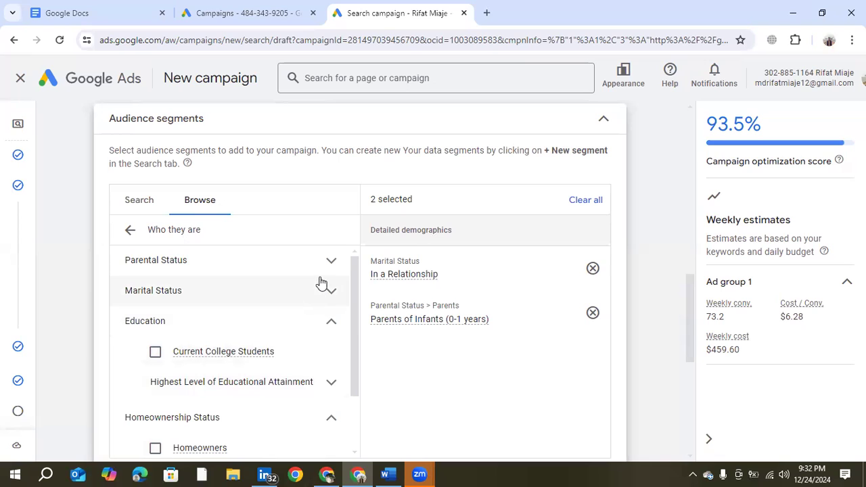
{"action": "left_click", "coordinate": [329, 325]}
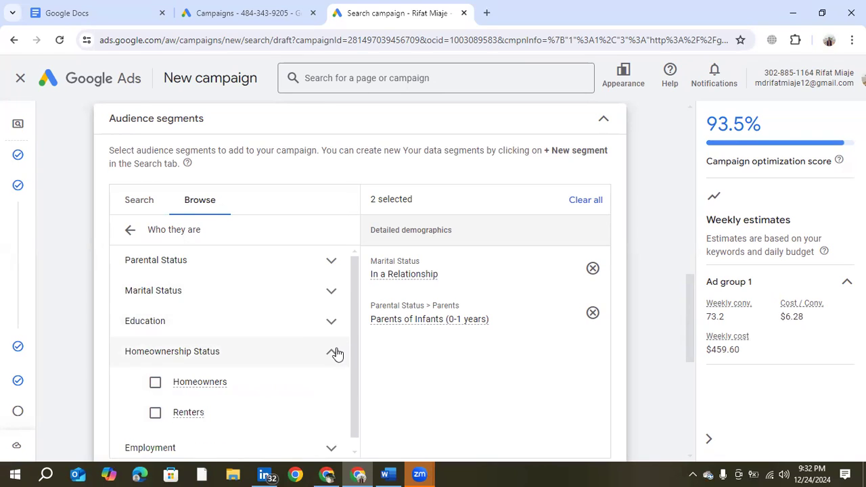
{"action": "left_click", "coordinate": [336, 354]}
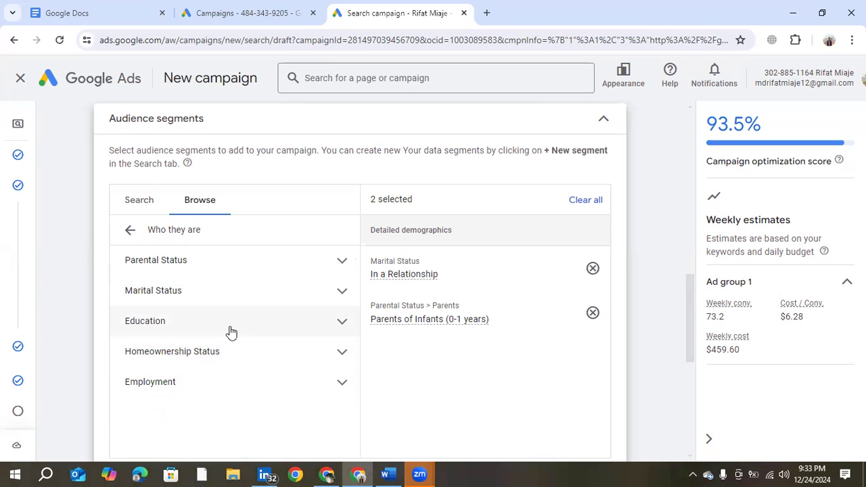
Go back to the audience types and view the Food & Dining segments among the Affinity interests and habits.
{"action": "left_click", "coordinate": [130, 233]}
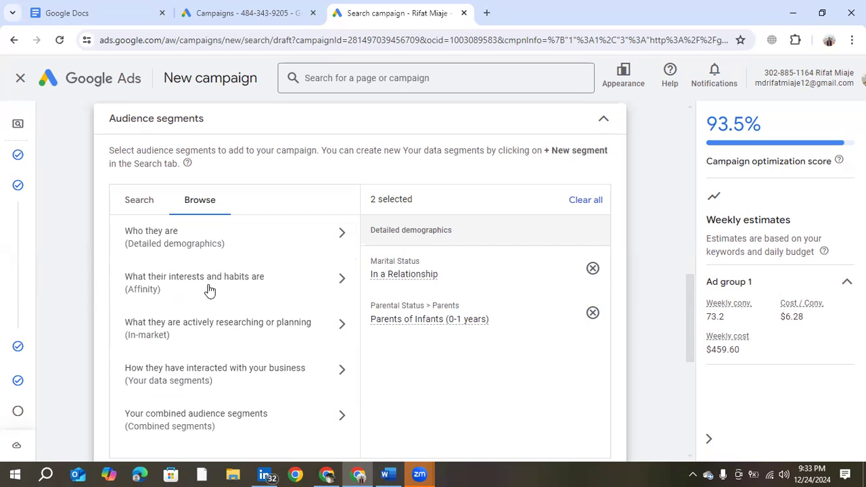
{"action": "left_click", "coordinate": [337, 283]}
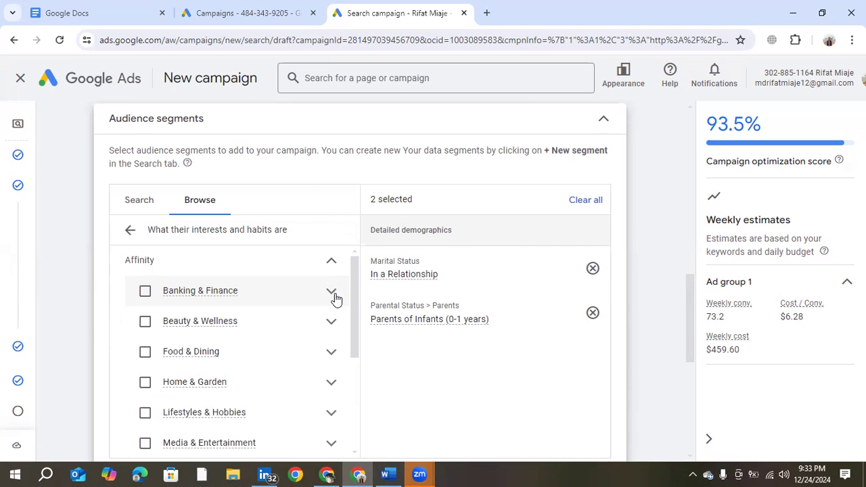
{"action": "left_click", "coordinate": [329, 356]}
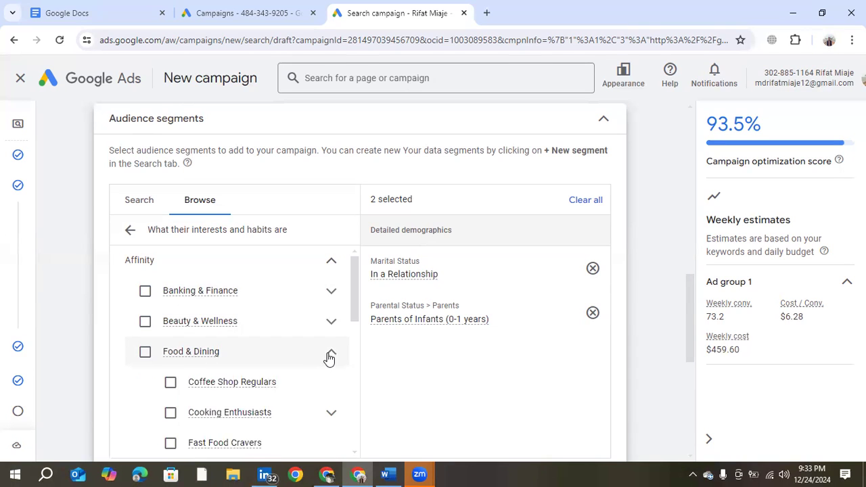
{"action": "scroll", "coordinate": [331, 366], "scroll_direction": "down", "scroll_amount": 1}
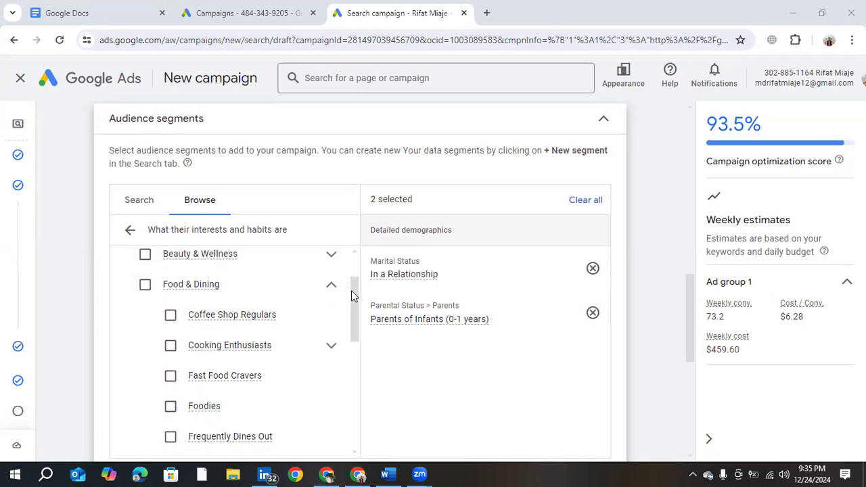
Add the Fast Food Cravers segment from the Food & Dining affinity category to the campaign's audience.
{"action": "scroll", "coordinate": [351, 290], "scroll_direction": "down", "scroll_amount": 1}
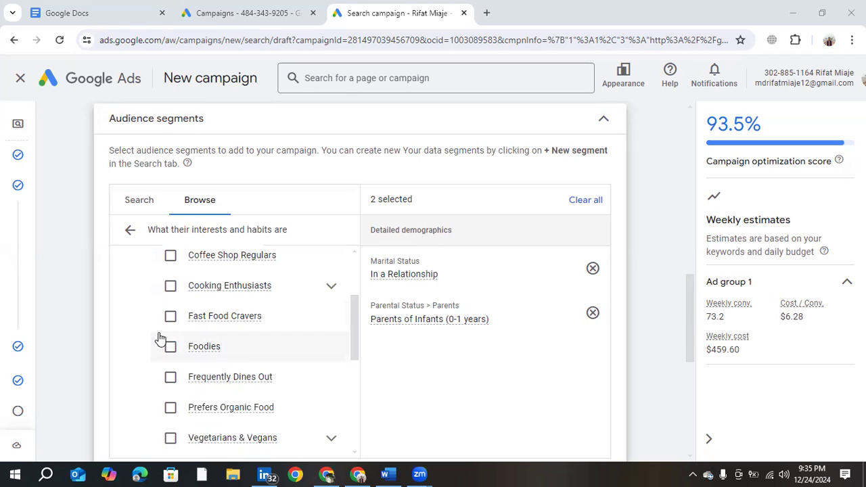
{"action": "scroll", "coordinate": [159, 338], "scroll_direction": "up", "scroll_amount": 1}
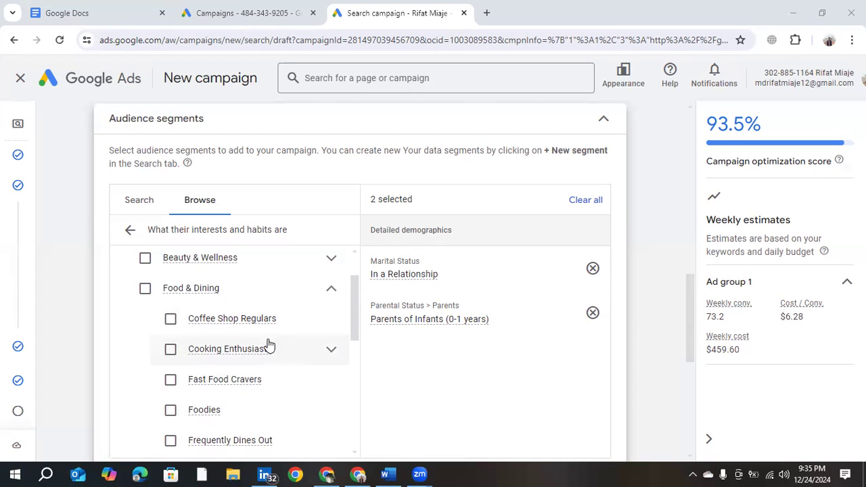
{"action": "mouse_move", "coordinate": [270, 350]}
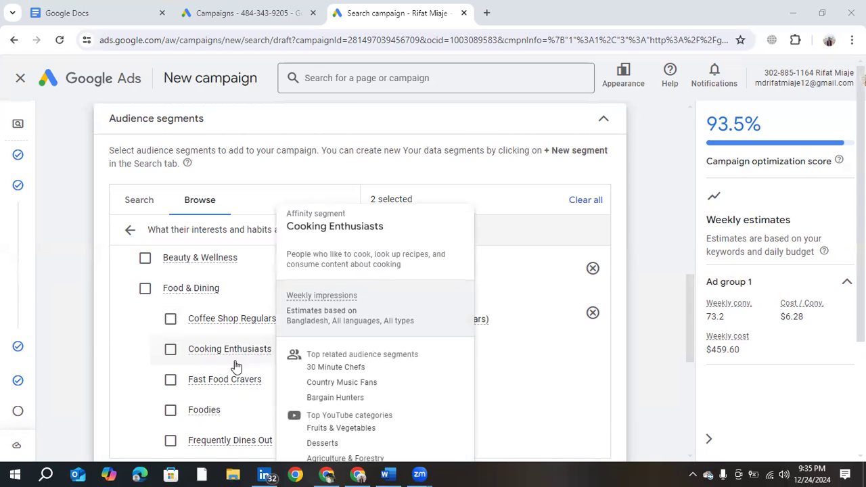
{"action": "scroll", "coordinate": [160, 371], "scroll_direction": "down", "scroll_amount": 1}
{"action": "scroll", "coordinate": [160, 371], "scroll_direction": "down", "scroll_amount": 1}
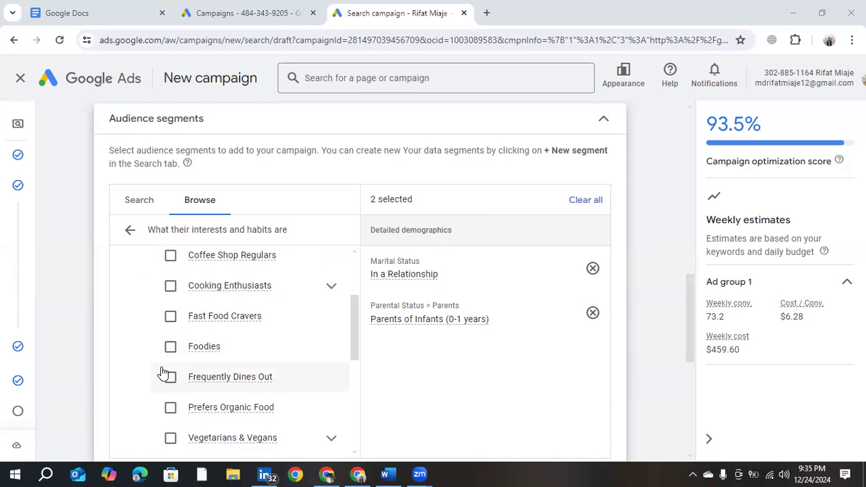
{"action": "left_click", "coordinate": [169, 318]}
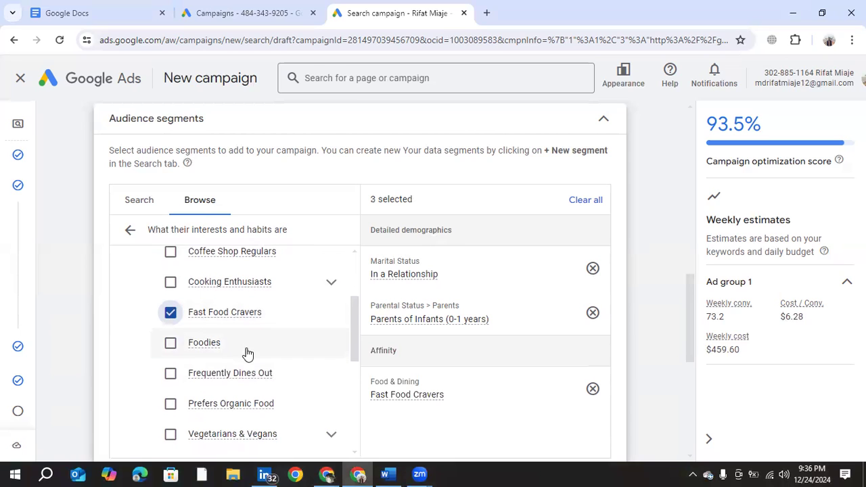
Review the other Food & Dining segments and the remaining Affinity categories from Home & Garden down to Travel.
{"action": "scroll", "coordinate": [247, 352], "scroll_direction": "down", "scroll_amount": 2}
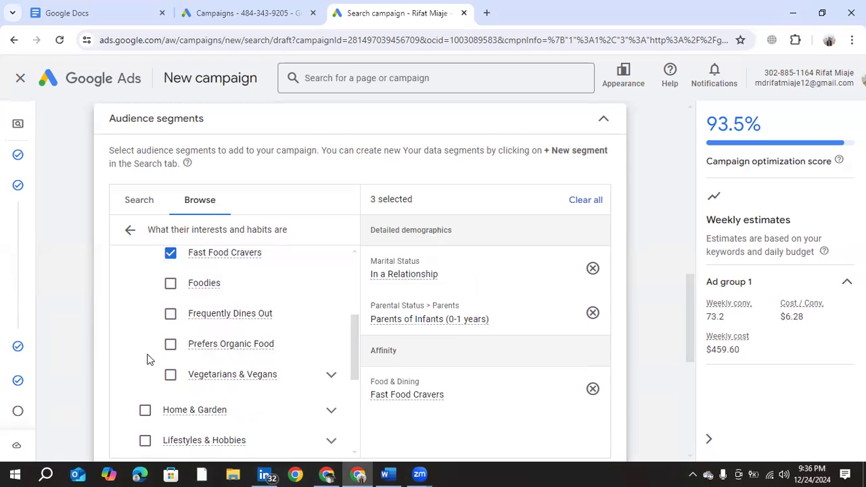
{"action": "scroll", "coordinate": [163, 356], "scroll_direction": "down", "scroll_amount": 2}
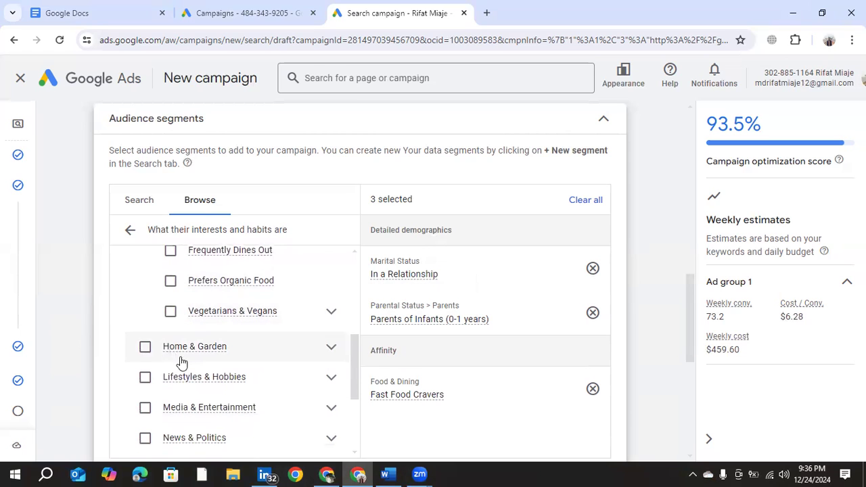
{"action": "scroll", "coordinate": [162, 331], "scroll_direction": "up", "scroll_amount": 4}
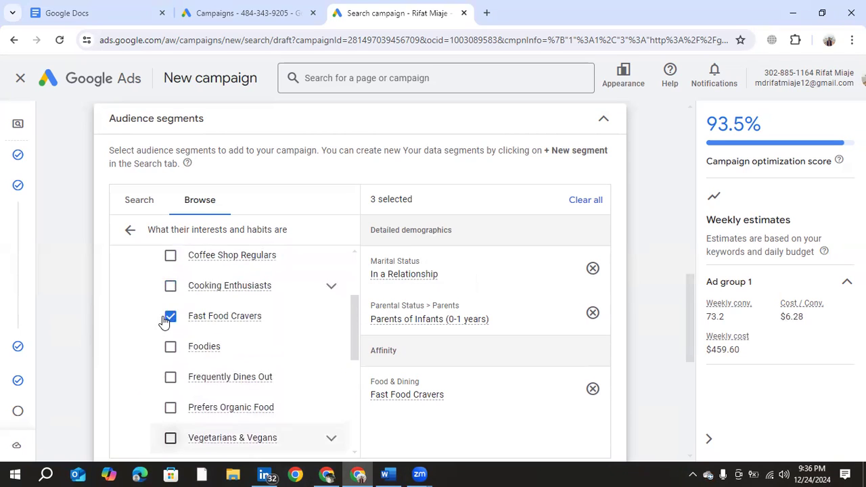
{"action": "scroll", "coordinate": [166, 331], "scroll_direction": "up", "scroll_amount": 4}
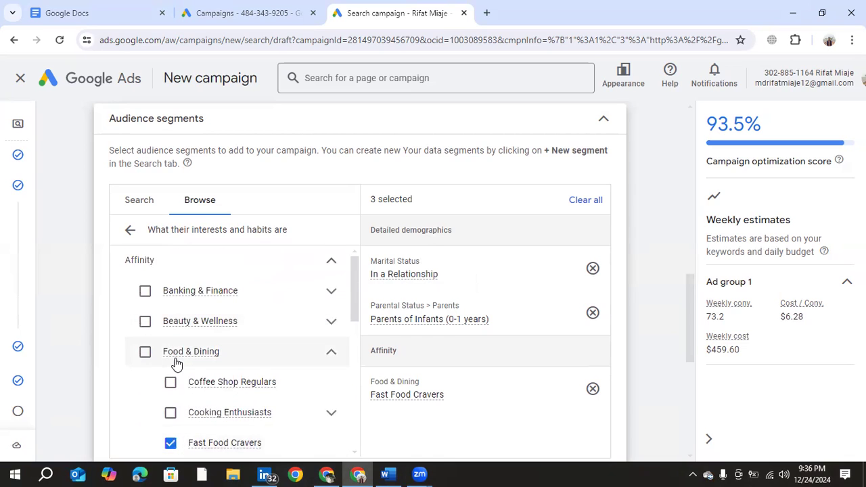
{"action": "scroll", "coordinate": [193, 362], "scroll_direction": "down", "scroll_amount": 2}
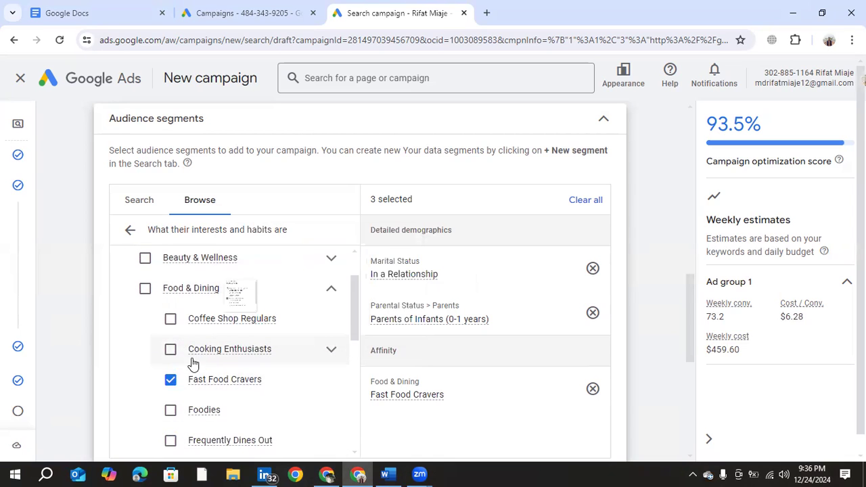
{"action": "scroll", "coordinate": [169, 362], "scroll_direction": "down", "scroll_amount": 4}
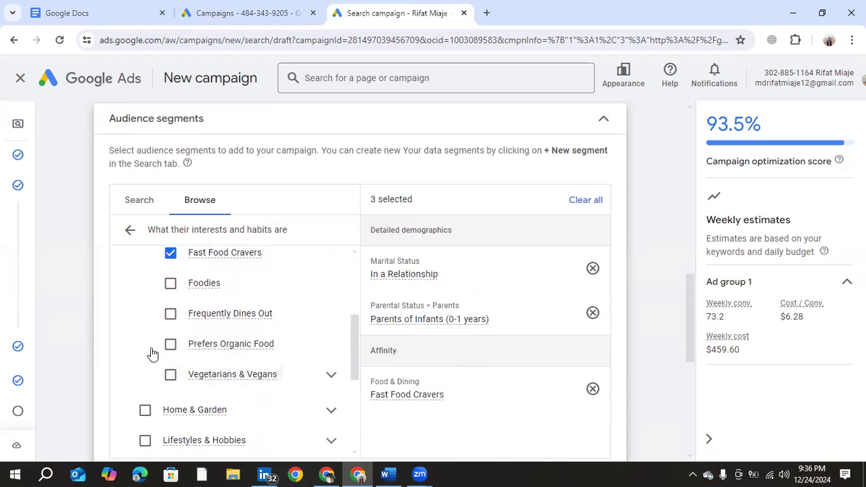
{"action": "scroll", "coordinate": [153, 359], "scroll_direction": "down", "scroll_amount": 2}
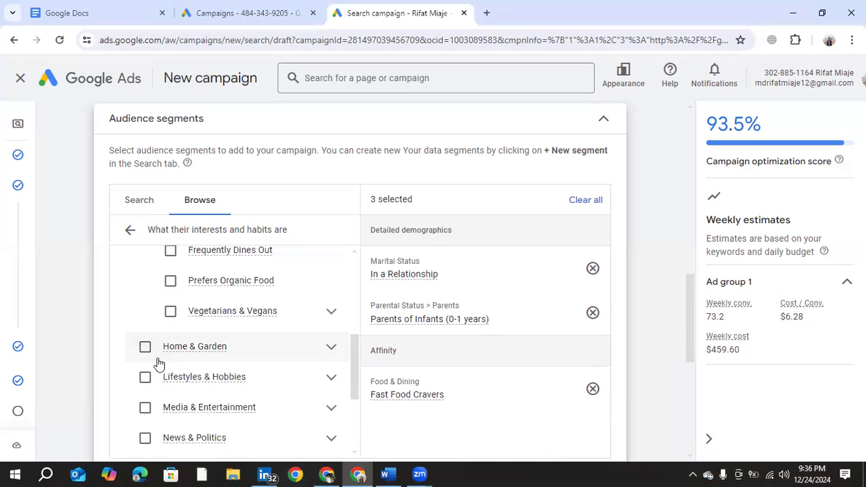
{"action": "left_click", "coordinate": [331, 351]}
{"action": "scroll", "coordinate": [331, 352], "scroll_direction": "down", "scroll_amount": 6}
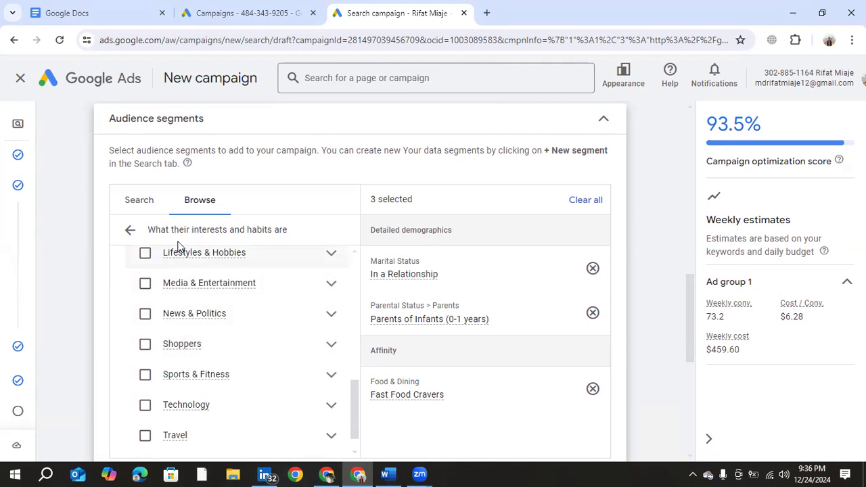
Search the audience segments for "real estate".
{"action": "left_click", "coordinate": [134, 209]}
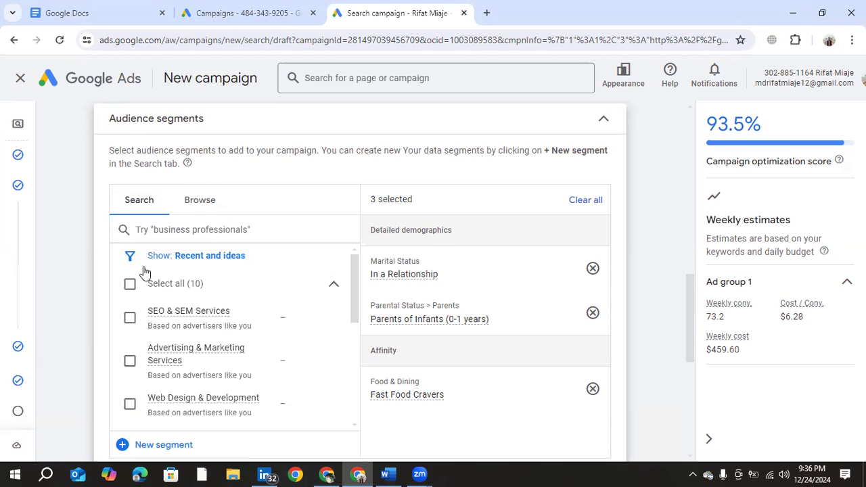
{"action": "type", "text": "rea"}
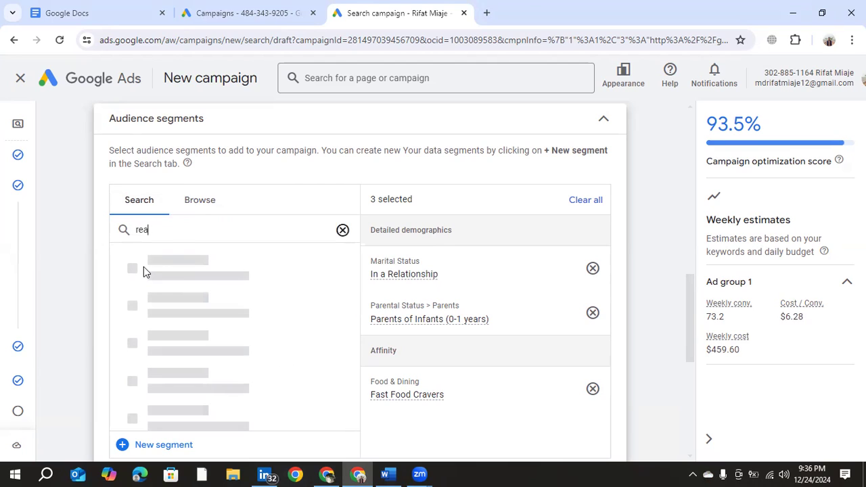
{"action": "type", "text": "l esta"}
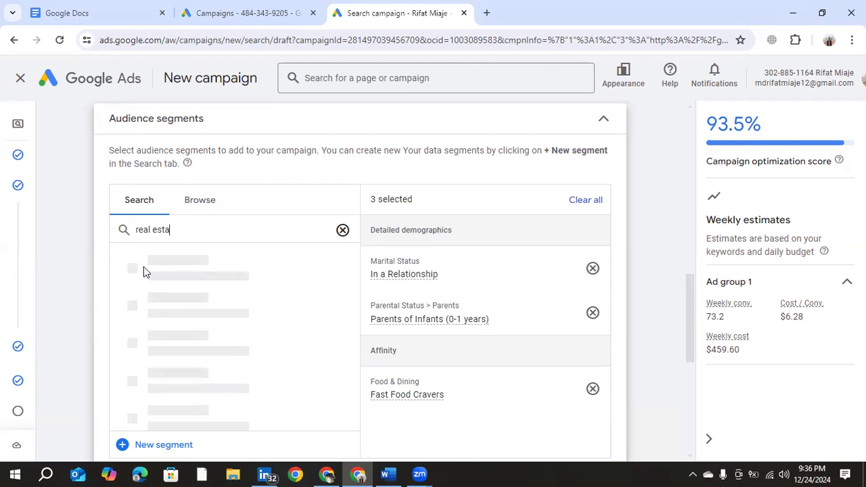
{"action": "type", "text": "te"}
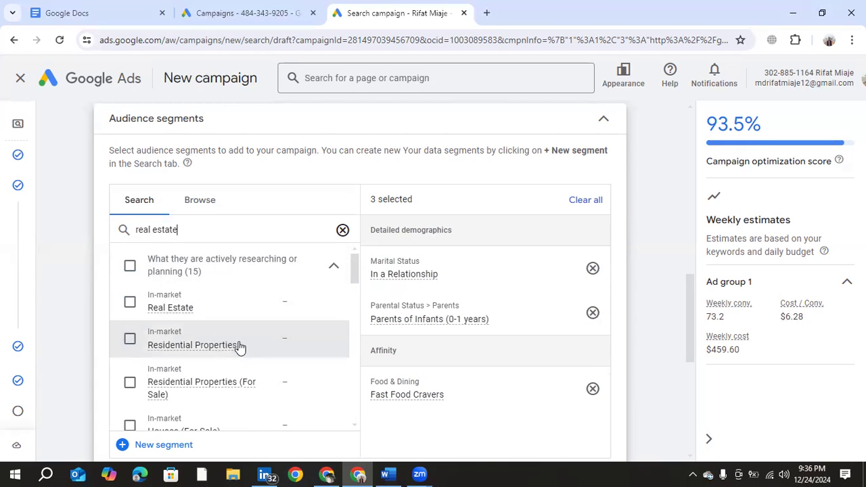
Examine the in-market real estate segments in the results, including residential, commercial, house and apartment properties for sale or rent.
{"action": "scroll", "coordinate": [242, 352], "scroll_direction": "down", "scroll_amount": 1}
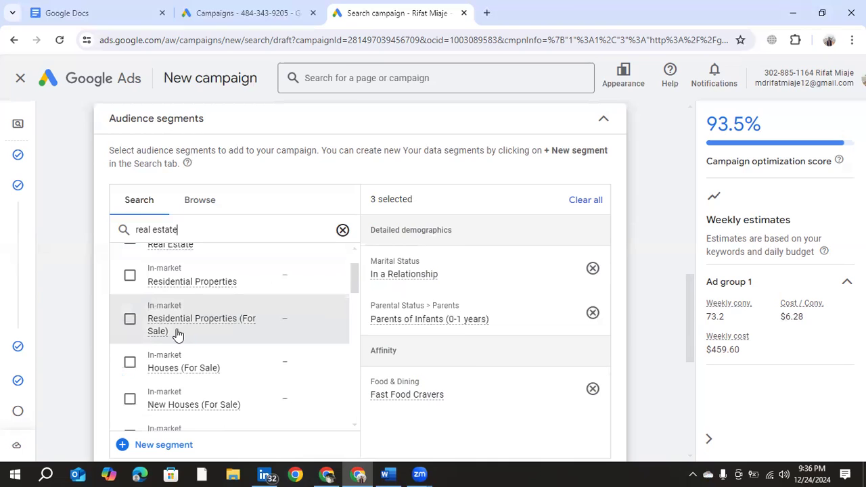
{"action": "mouse_move", "coordinate": [248, 325]}
{"action": "scroll", "coordinate": [217, 353], "scroll_direction": "down", "scroll_amount": 1}
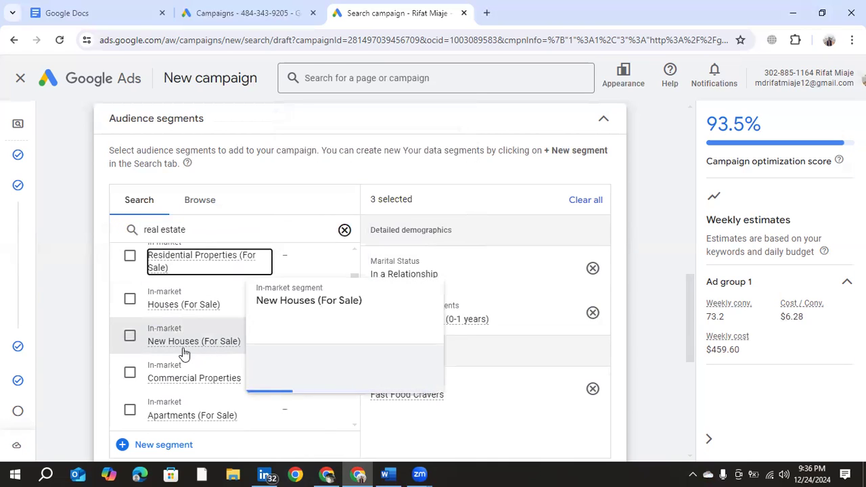
{"action": "scroll", "coordinate": [170, 366], "scroll_direction": "down", "scroll_amount": 2}
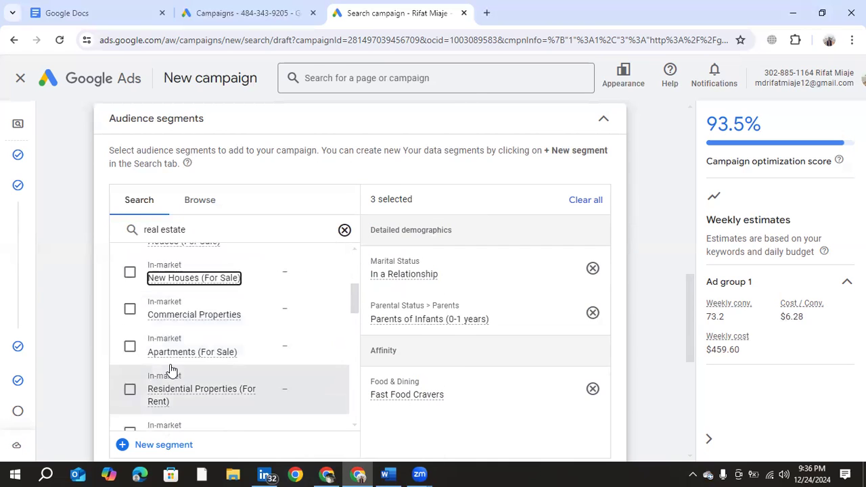
{"action": "scroll", "coordinate": [176, 371], "scroll_direction": "down", "scroll_amount": 3}
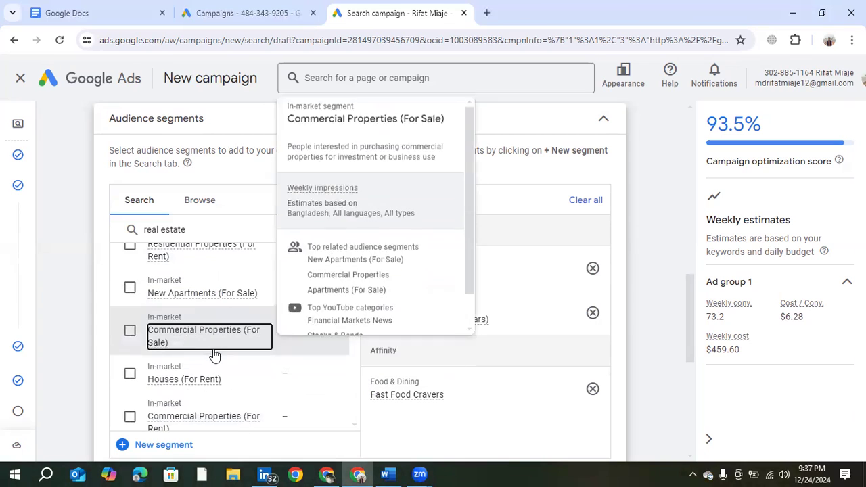
{"action": "scroll", "coordinate": [193, 363], "scroll_direction": "up", "scroll_amount": 8}
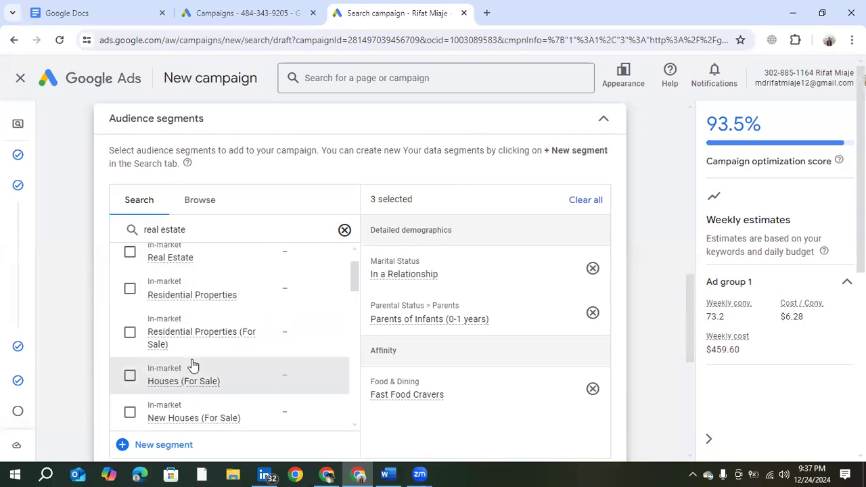
{"action": "scroll", "coordinate": [193, 366], "scroll_direction": "down", "scroll_amount": 5}
{"action": "scroll", "coordinate": [190, 332], "scroll_direction": "up", "scroll_amount": 3}
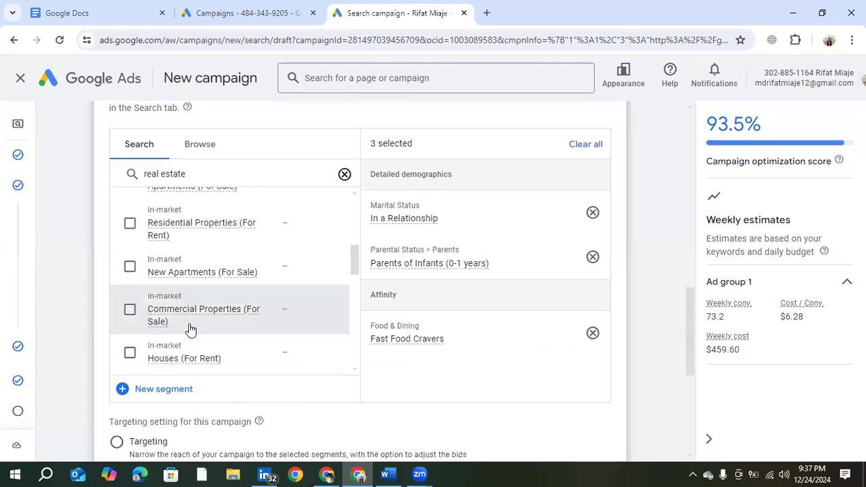
{"action": "scroll", "coordinate": [189, 326], "scroll_direction": "down", "scroll_amount": 2}
{"action": "scroll", "coordinate": [188, 325], "scroll_direction": "up", "scroll_amount": 3}
{"action": "scroll", "coordinate": [189, 325], "scroll_direction": "down", "scroll_amount": 3}
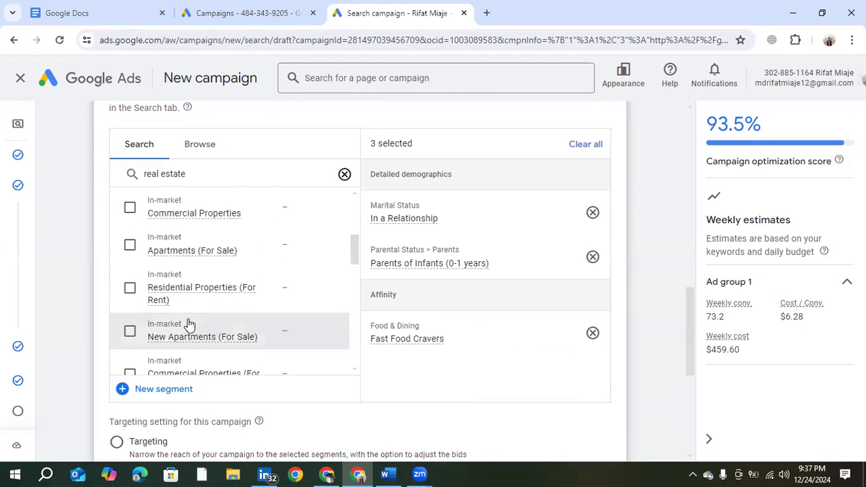
{"action": "scroll", "coordinate": [189, 323], "scroll_direction": "up", "scroll_amount": 5}
{"action": "scroll", "coordinate": [189, 315], "scroll_direction": "up", "scroll_amount": 4}
{"action": "scroll", "coordinate": [196, 332], "scroll_direction": "down", "scroll_amount": 2}
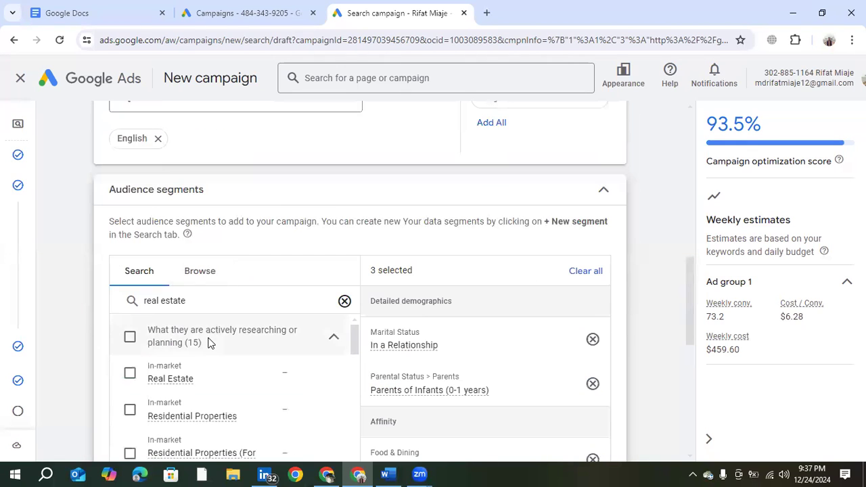
Clear the real estate search and look through the suggested segments based on similar advertisers.
{"action": "left_click_drag", "start_coordinate": [194, 302], "coordinate": [142, 298]}
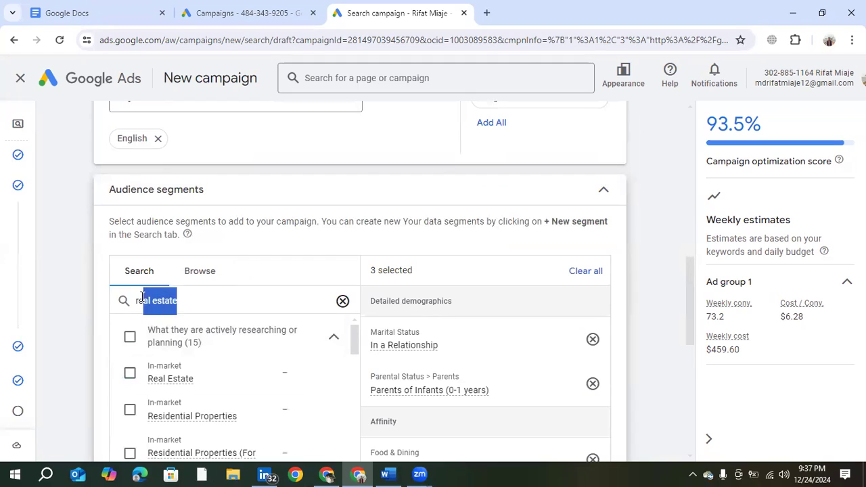
{"action": "key", "text": "BackSpace"}
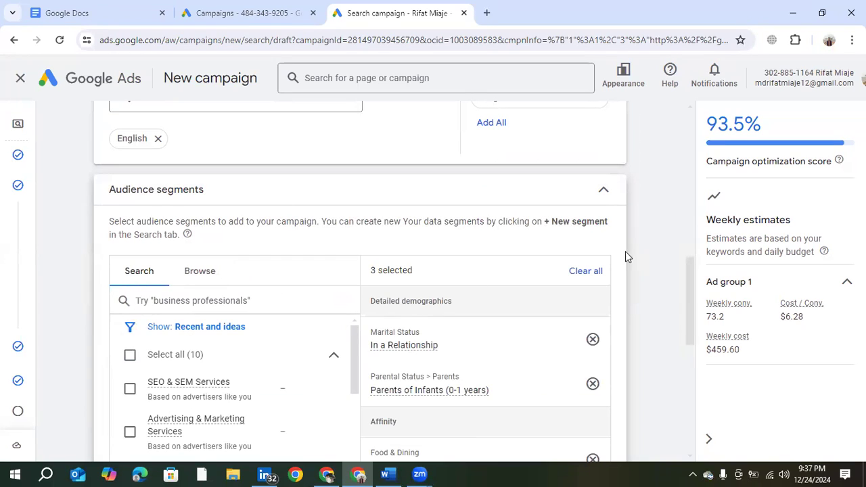
{"action": "scroll", "coordinate": [625, 256], "scroll_direction": "down", "scroll_amount": 2}
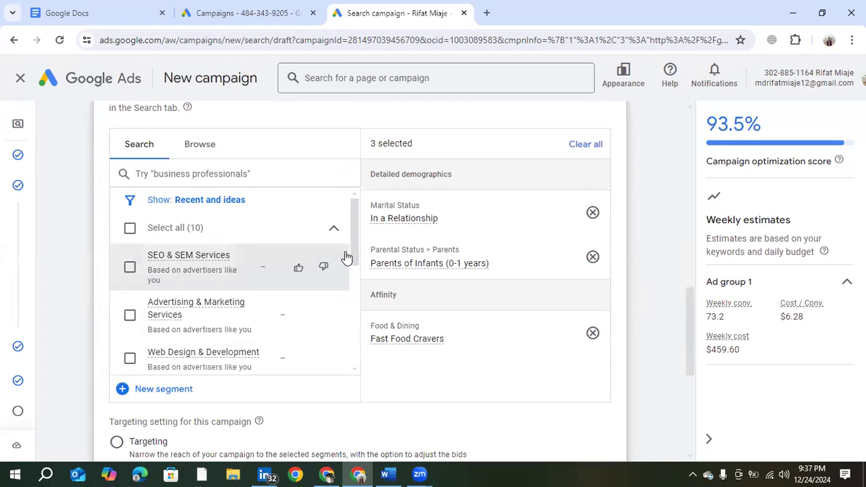
{"action": "scroll", "coordinate": [353, 253], "scroll_direction": "down", "scroll_amount": 2}
{"action": "scroll", "coordinate": [359, 279], "scroll_direction": "down", "scroll_amount": 2}
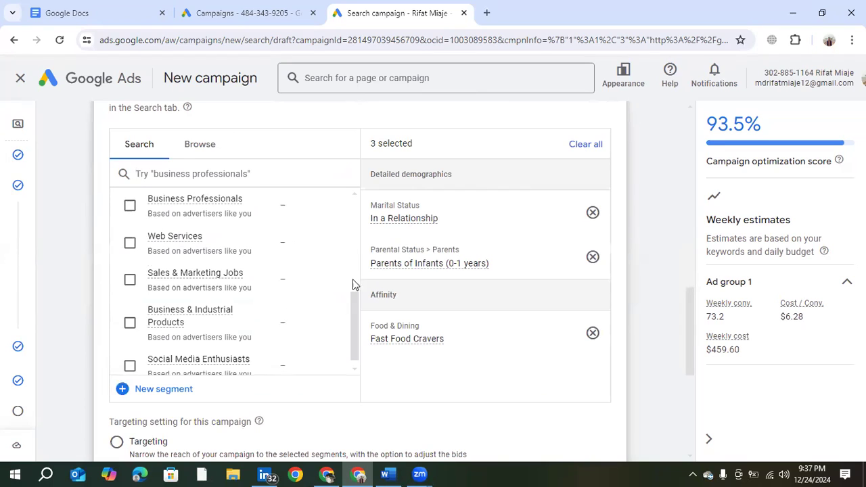
{"action": "scroll", "coordinate": [304, 283], "scroll_direction": "up", "scroll_amount": 3}
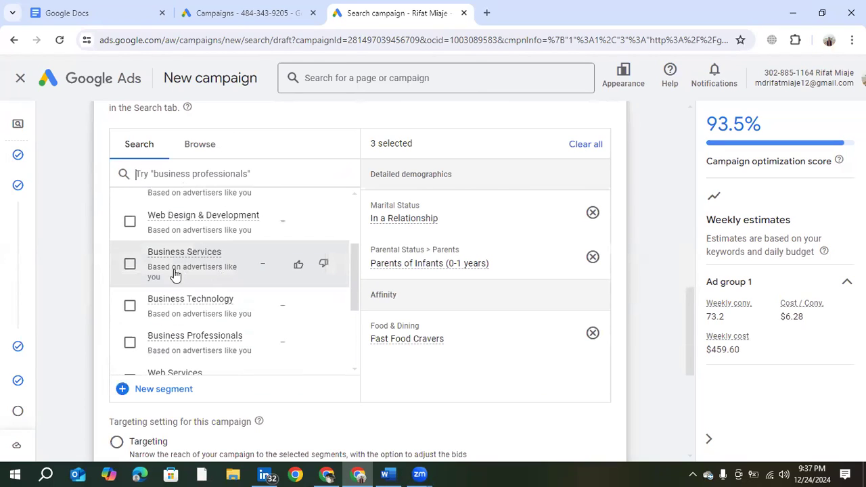
Add the suggested segments SEO & SEM Services, Advertising & Marketing Services, and Web Design & Development.
{"action": "scroll", "coordinate": [173, 274], "scroll_direction": "up", "scroll_amount": 3}
{"action": "left_click", "coordinate": [129, 262]}
{"action": "left_click", "coordinate": [130, 310]}
{"action": "left_click", "coordinate": [129, 358]}
Add the suggested segments Business Services, Business Technology, Business Professionals, Web Services, and Sales & Marketing Jobs.
{"action": "scroll", "coordinate": [115, 342], "scroll_direction": "down", "scroll_amount": 2}
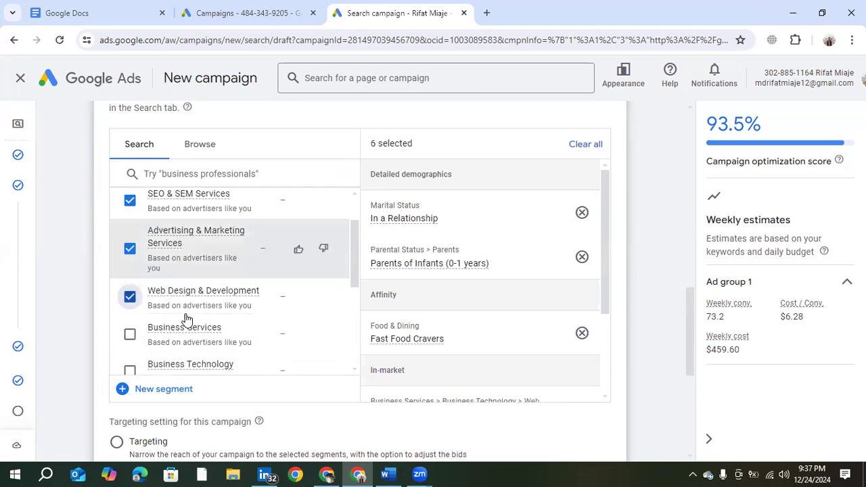
{"action": "left_click", "coordinate": [130, 327]}
{"action": "scroll", "coordinate": [207, 325], "scroll_direction": "down", "scroll_amount": 3}
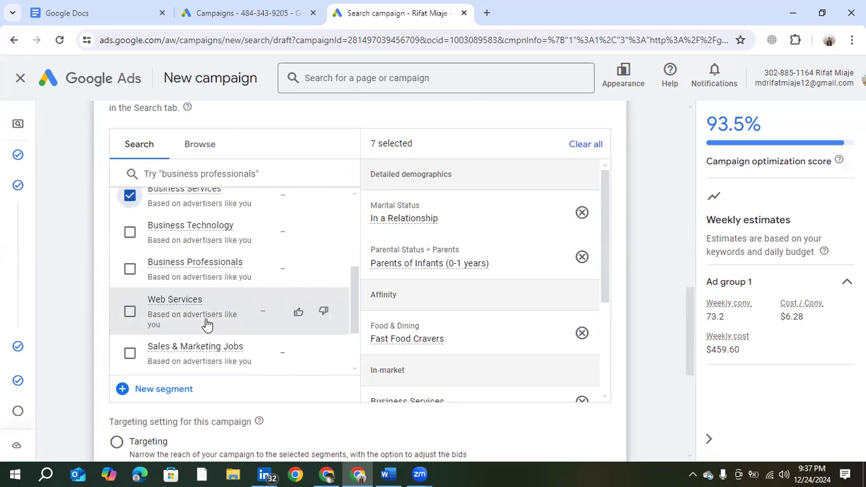
{"action": "left_click", "coordinate": [129, 232]}
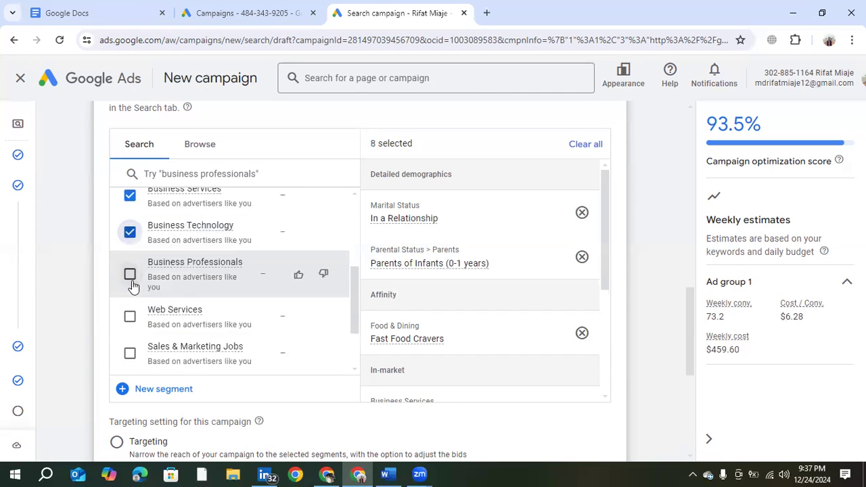
{"action": "left_click", "coordinate": [132, 283]}
{"action": "left_click", "coordinate": [133, 316]}
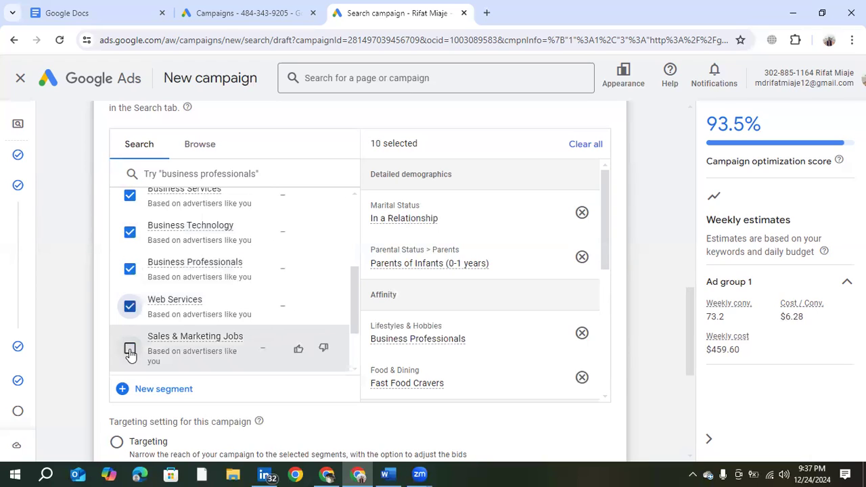
{"action": "left_click", "coordinate": [130, 350]}
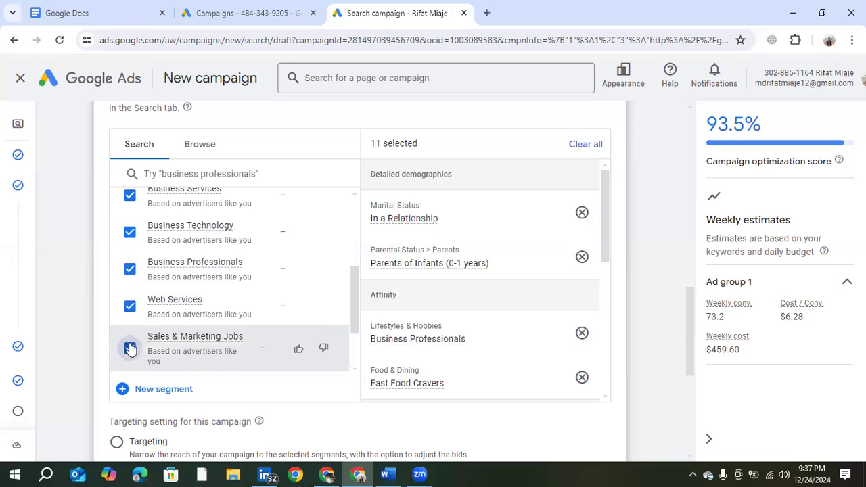
Turn off broad match keywords for the entire campaign and use keyword match types instead.
{"action": "scroll", "coordinate": [465, 292], "scroll_direction": "down", "scroll_amount": 3}
{"action": "scroll", "coordinate": [467, 299], "scroll_direction": "up", "scroll_amount": 3}
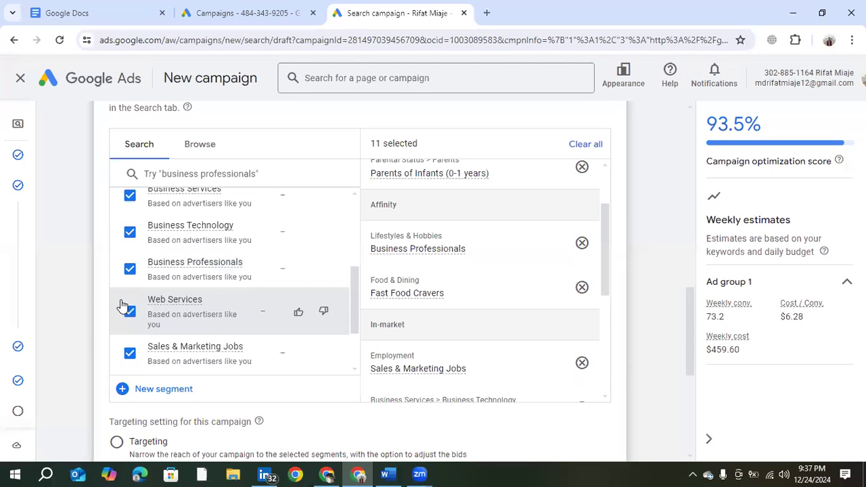
{"action": "mouse_move", "coordinate": [5, 226]}
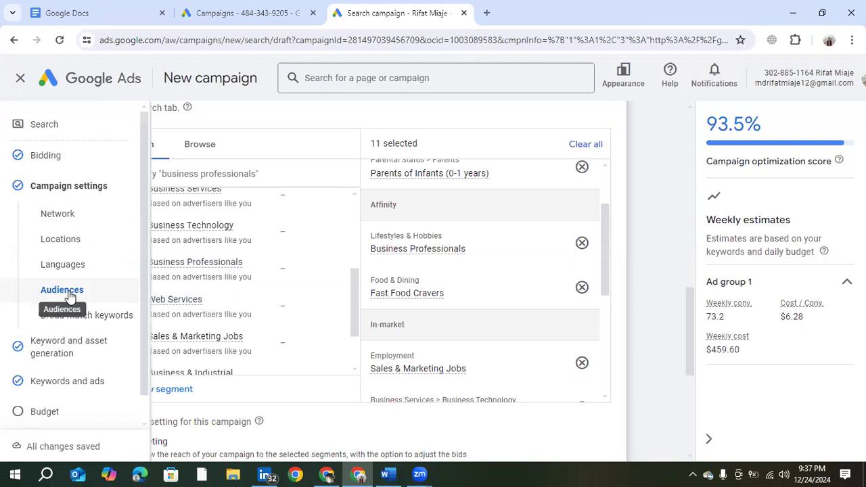
{"action": "left_click", "coordinate": [112, 324]}
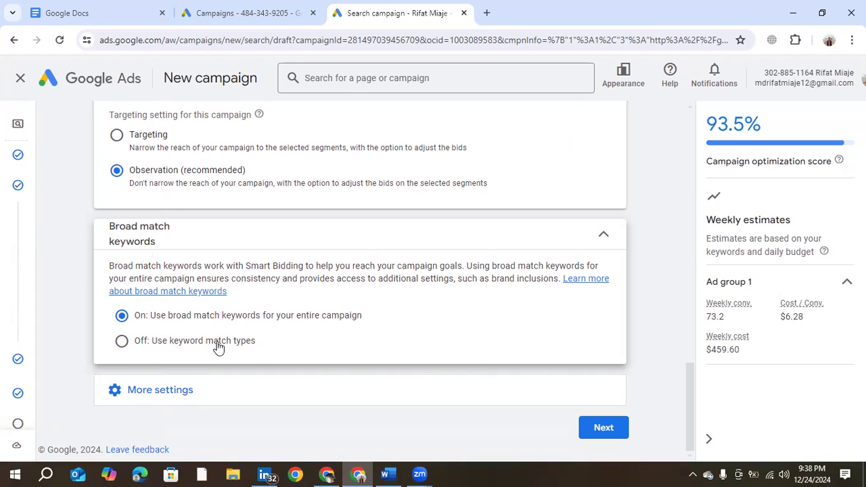
{"action": "left_click", "coordinate": [121, 342]}
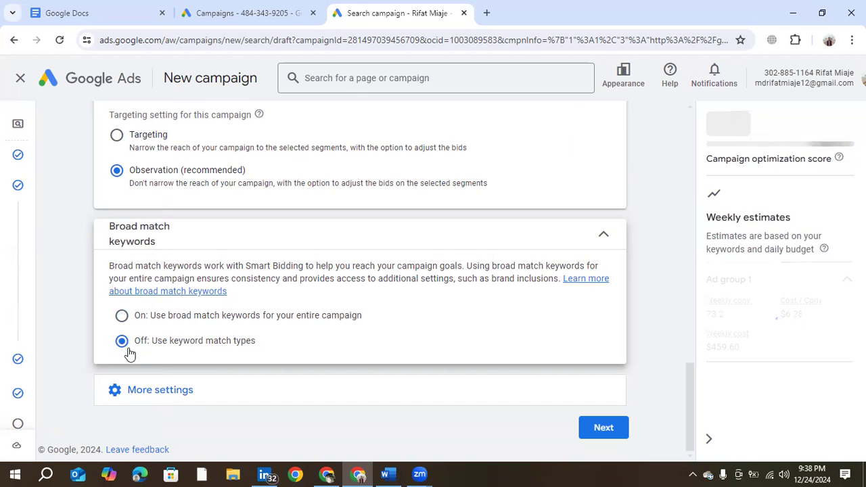
Expand the additional campaign settings and review the start and end date options.
{"action": "left_click", "coordinate": [163, 390]}
{"action": "scroll", "coordinate": [203, 356], "scroll_direction": "down", "scroll_amount": 2}
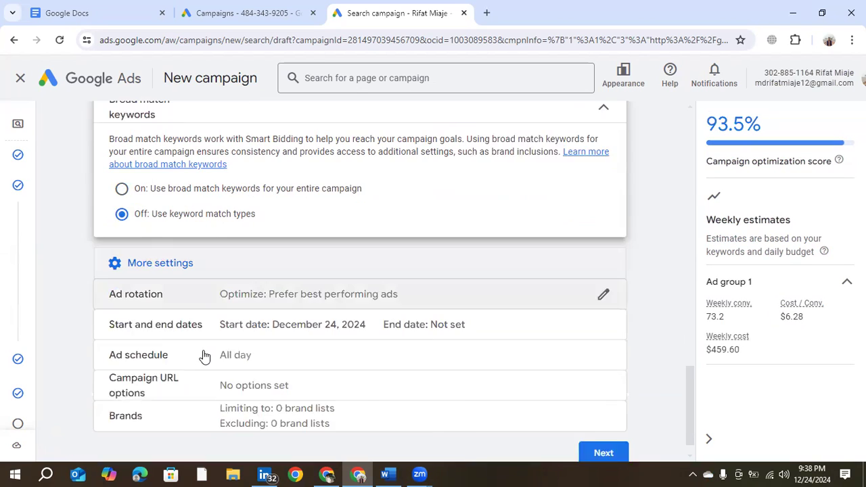
{"action": "scroll", "coordinate": [205, 357], "scroll_direction": "down", "scroll_amount": 1}
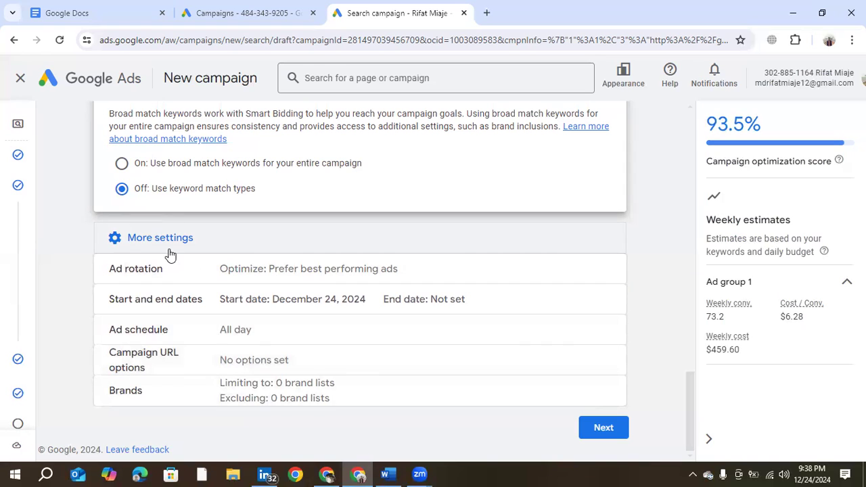
{"action": "left_click", "coordinate": [240, 303]}
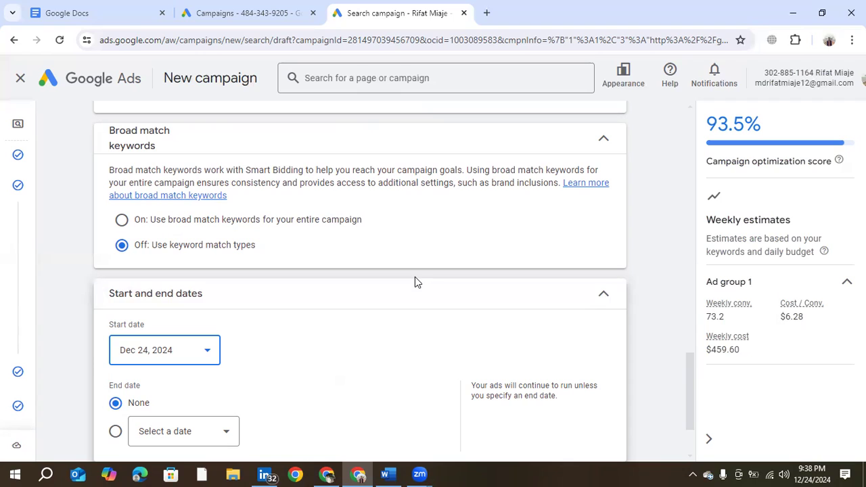
{"action": "scroll", "coordinate": [413, 282], "scroll_direction": "down", "scroll_amount": 1}
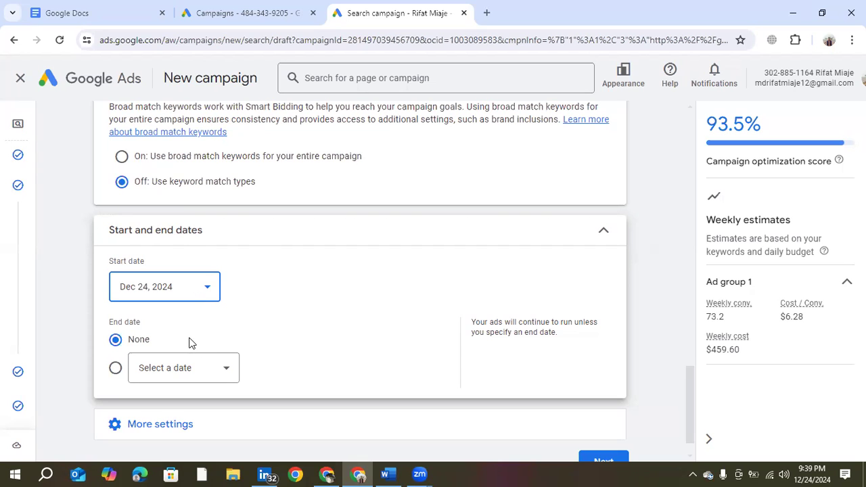
{"action": "scroll", "coordinate": [190, 342], "scroll_direction": "down", "scroll_amount": 1}
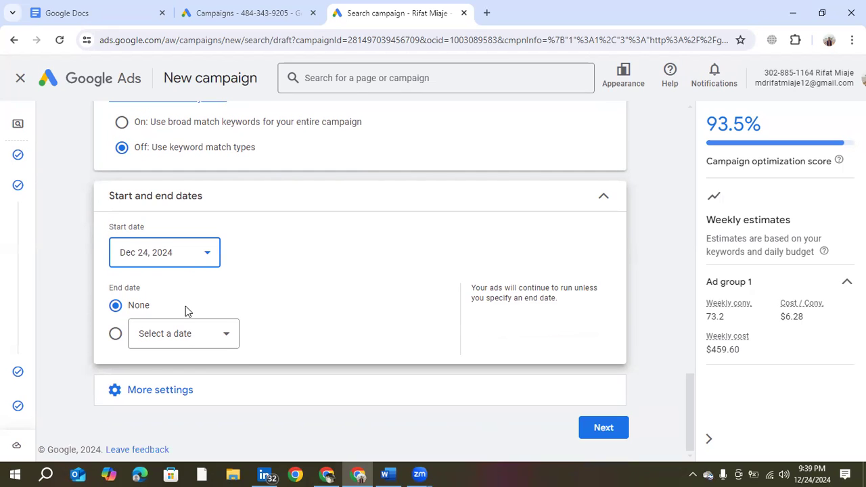
Open the ad schedule among the additional settings and choose All days for its first entry.
{"action": "left_click", "coordinate": [151, 391]}
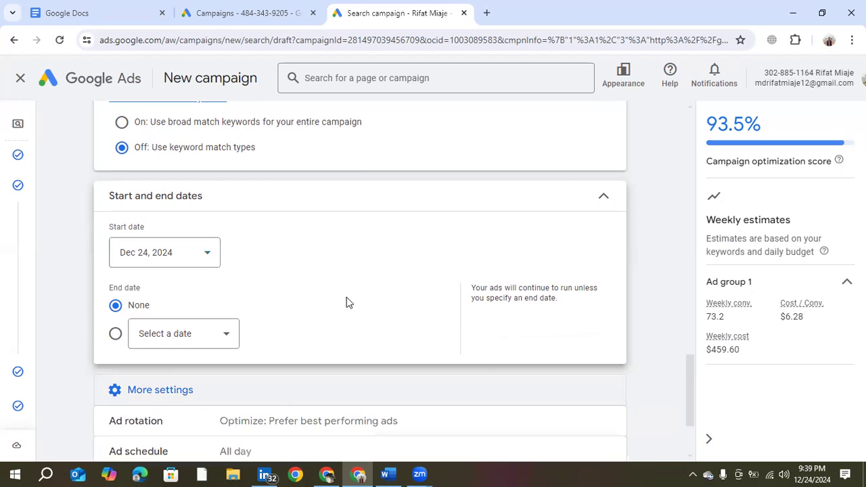
{"action": "scroll", "coordinate": [348, 302], "scroll_direction": "down", "scroll_amount": 2}
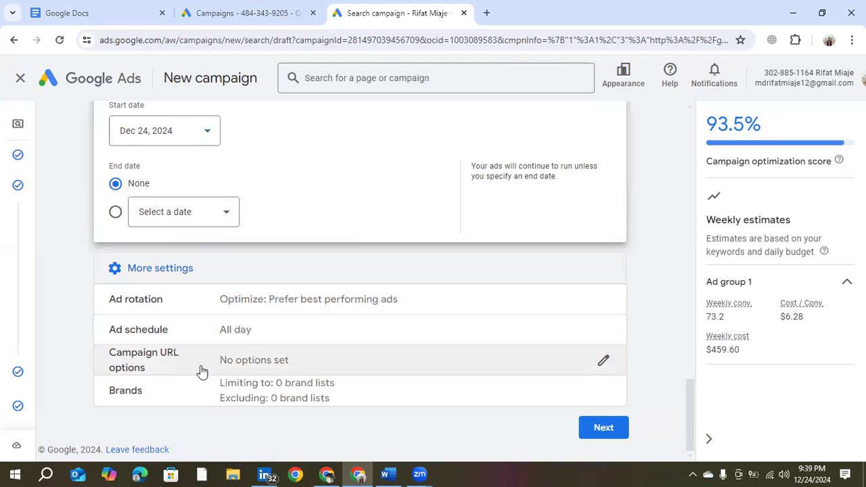
{"action": "left_click", "coordinate": [258, 345]}
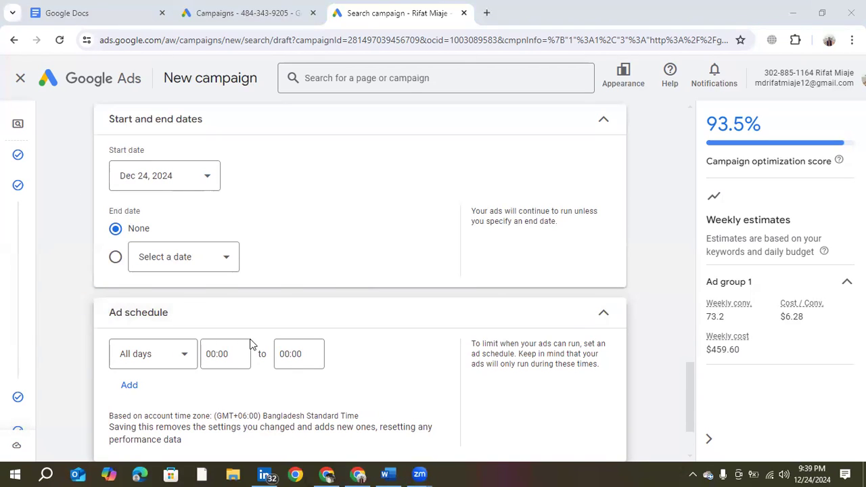
{"action": "scroll", "coordinate": [250, 345], "scroll_direction": "down", "scroll_amount": 1}
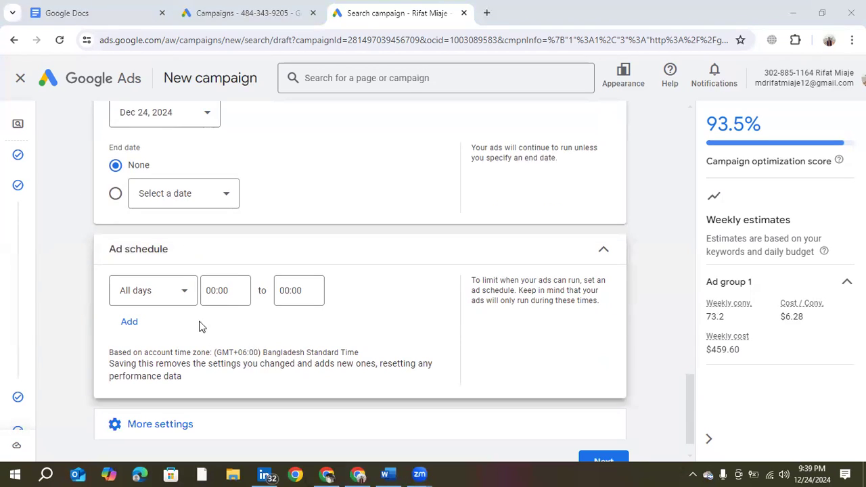
{"action": "left_click", "coordinate": [175, 290]}
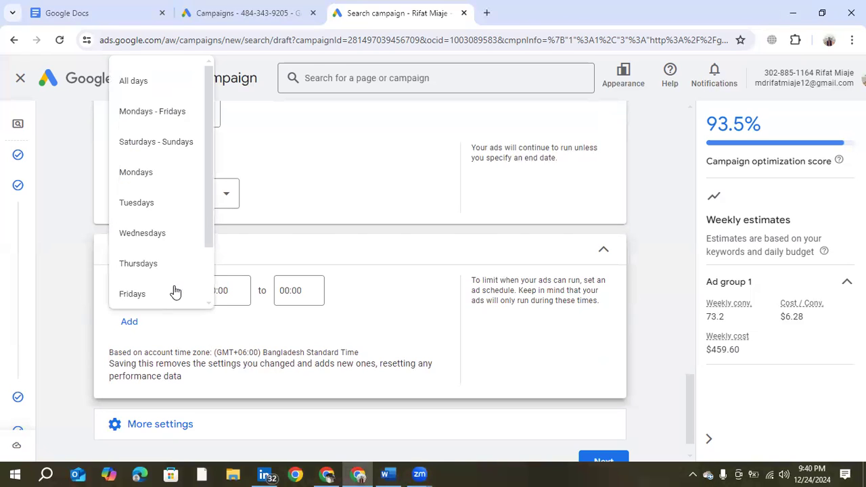
{"action": "left_click", "coordinate": [155, 84]}
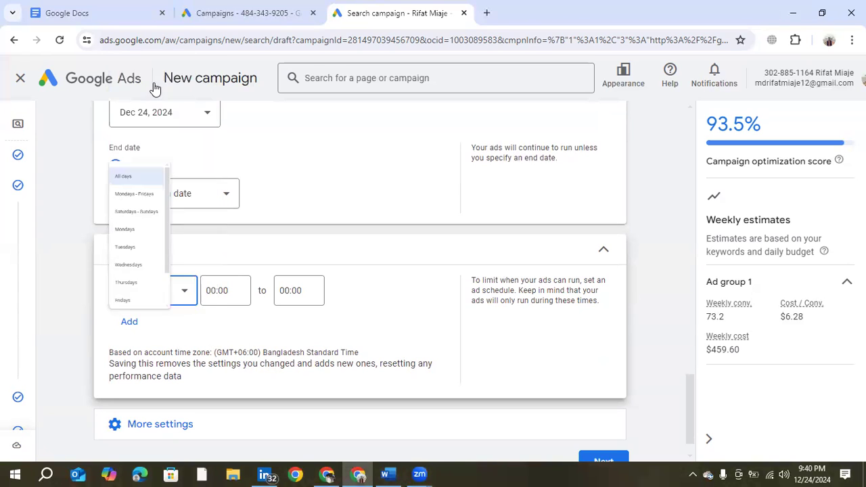
Set the first ad schedule entry to run from 01:00 to 13:00.
{"action": "left_click", "coordinate": [229, 289]}
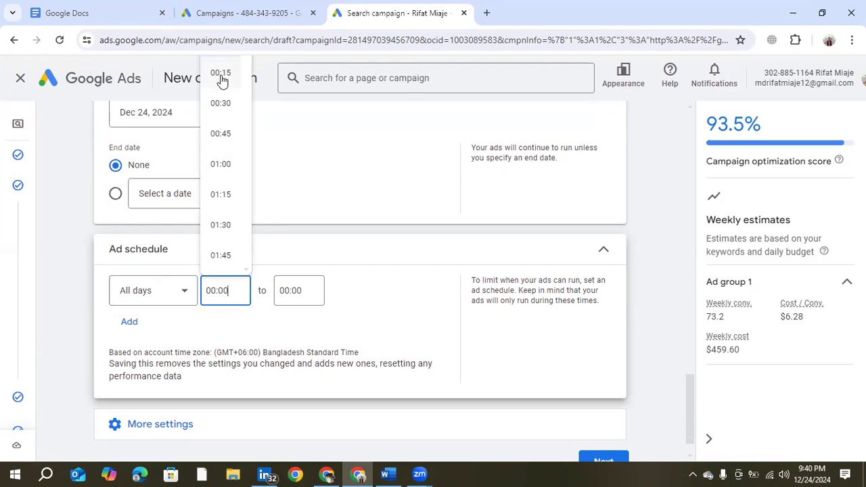
{"action": "scroll", "coordinate": [244, 207], "scroll_direction": "down", "scroll_amount": 3}
{"action": "scroll", "coordinate": [233, 182], "scroll_direction": "up", "scroll_amount": 2}
{"action": "scroll", "coordinate": [230, 173], "scroll_direction": "up", "scroll_amount": 2}
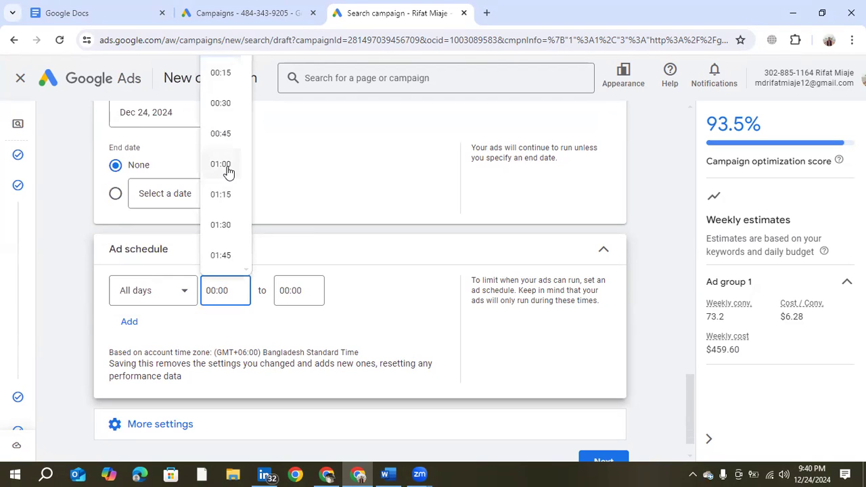
{"action": "left_click", "coordinate": [227, 168]}
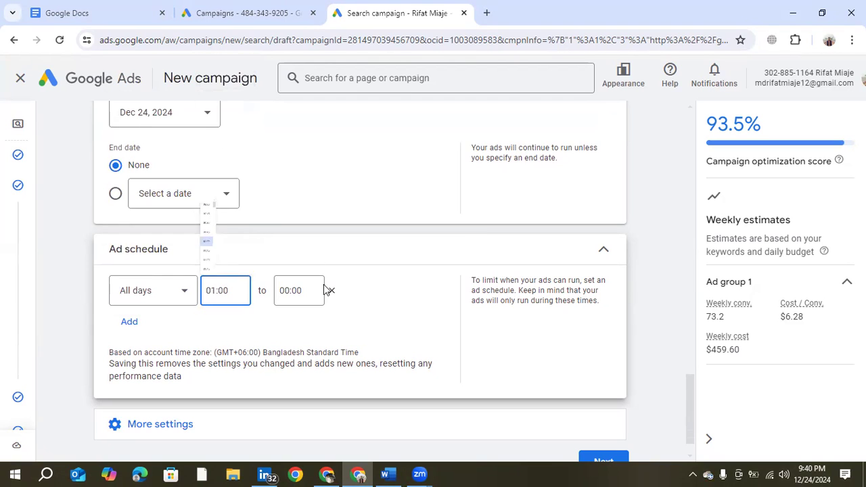
{"action": "left_click", "coordinate": [293, 290]}
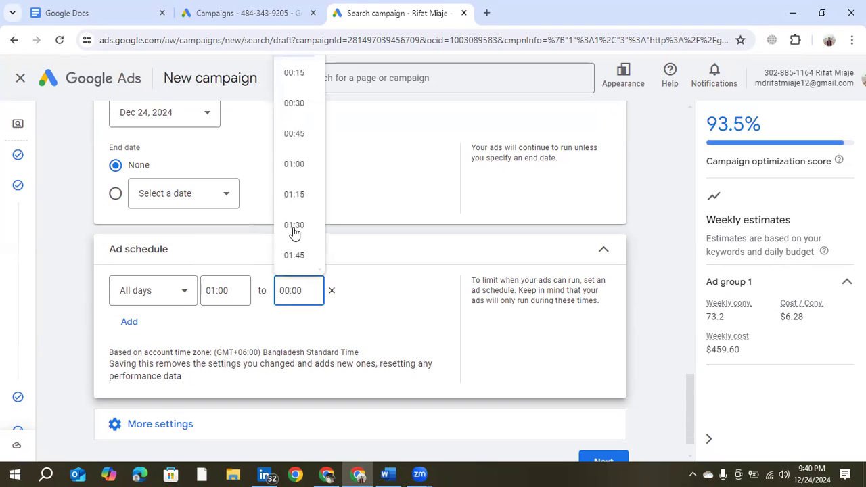
{"action": "scroll", "coordinate": [298, 232], "scroll_direction": "down", "scroll_amount": 10}
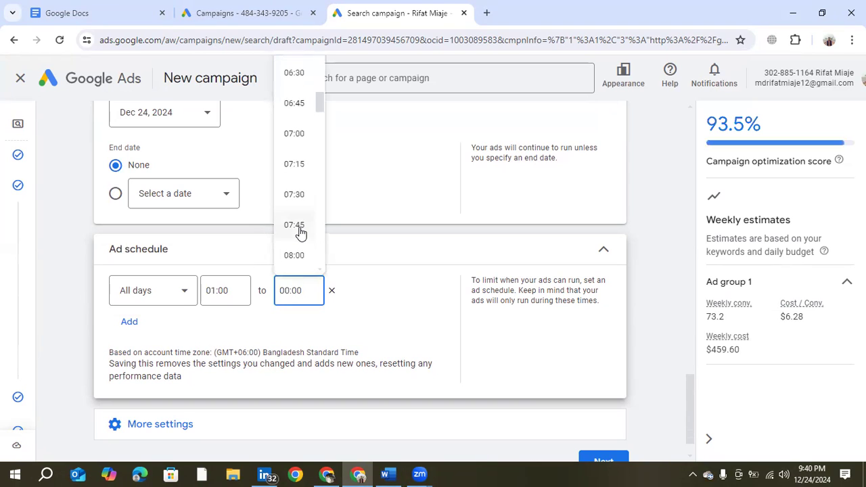
{"action": "scroll", "coordinate": [302, 234], "scroll_direction": "down", "scroll_amount": 6}
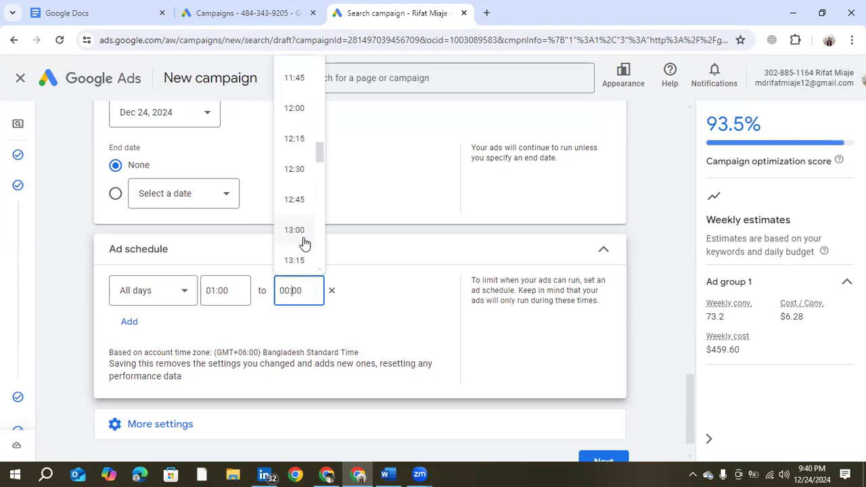
{"action": "left_click", "coordinate": [304, 243]}
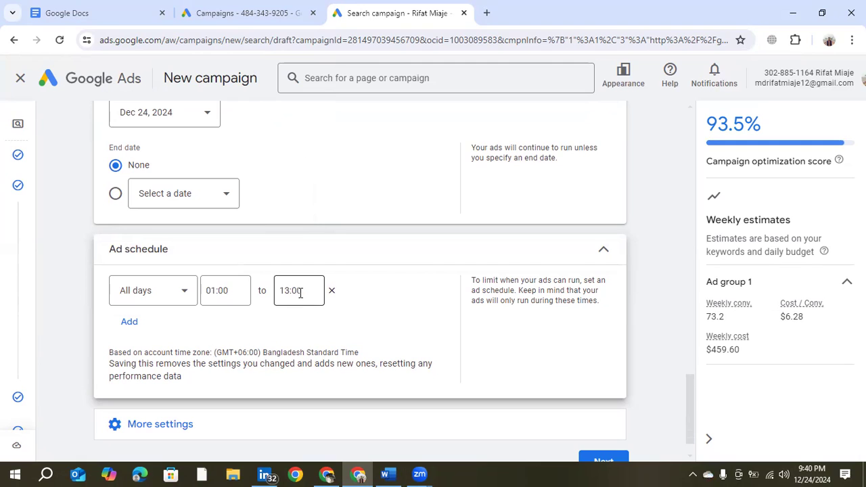
Add a second ad schedule entry for All days with a start time of 13:00.
{"action": "left_click", "coordinate": [136, 322]}
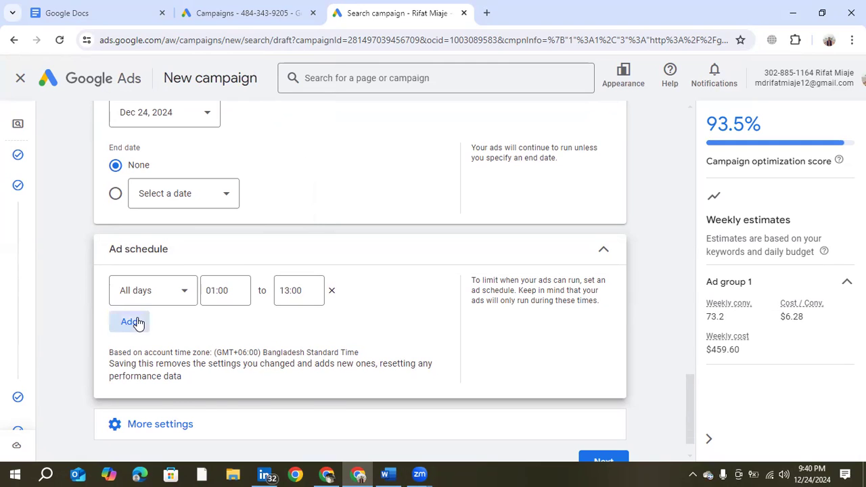
{"action": "left_click", "coordinate": [223, 329]}
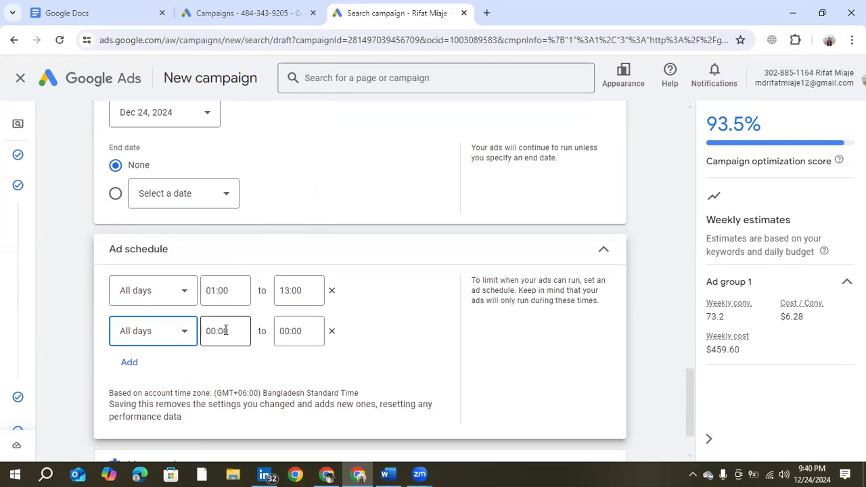
{"action": "scroll", "coordinate": [222, 243], "scroll_direction": "down", "scroll_amount": 5}
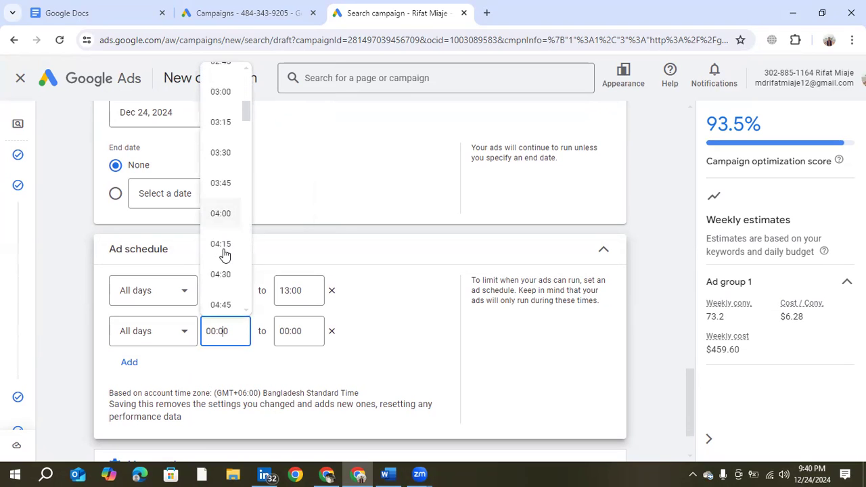
{"action": "scroll", "coordinate": [225, 253], "scroll_direction": "down", "scroll_amount": 7}
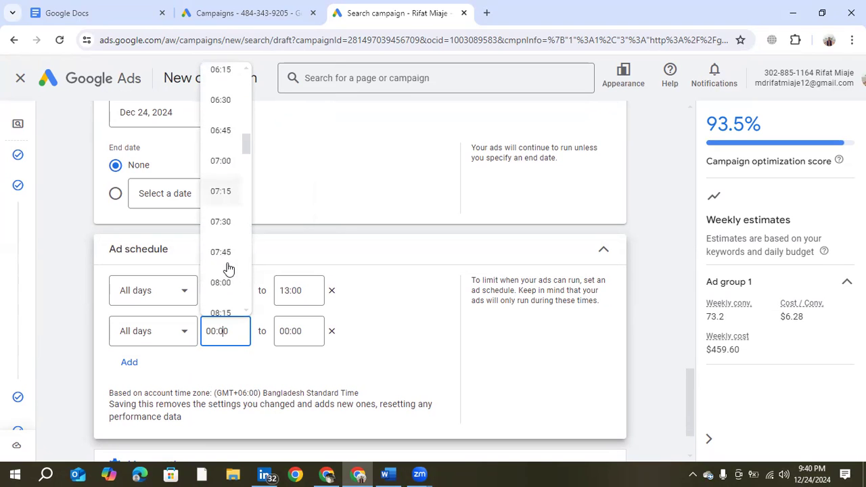
{"action": "scroll", "coordinate": [228, 269], "scroll_direction": "down", "scroll_amount": 8}
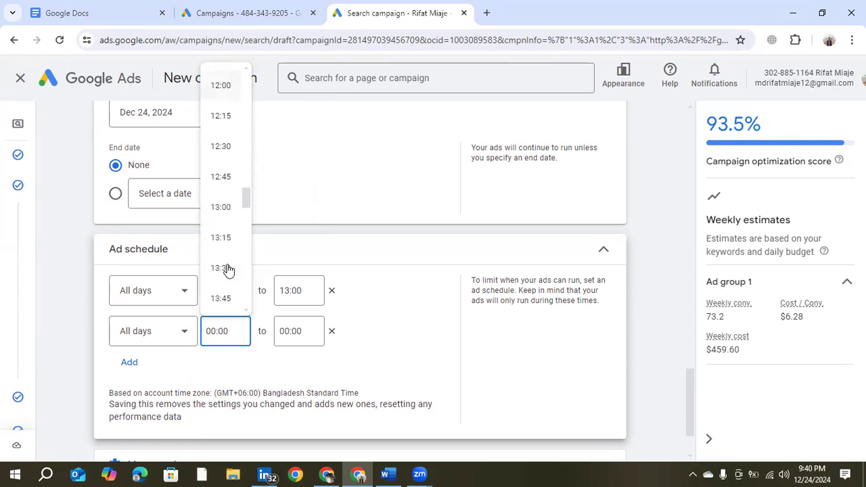
{"action": "left_click", "coordinate": [228, 215]}
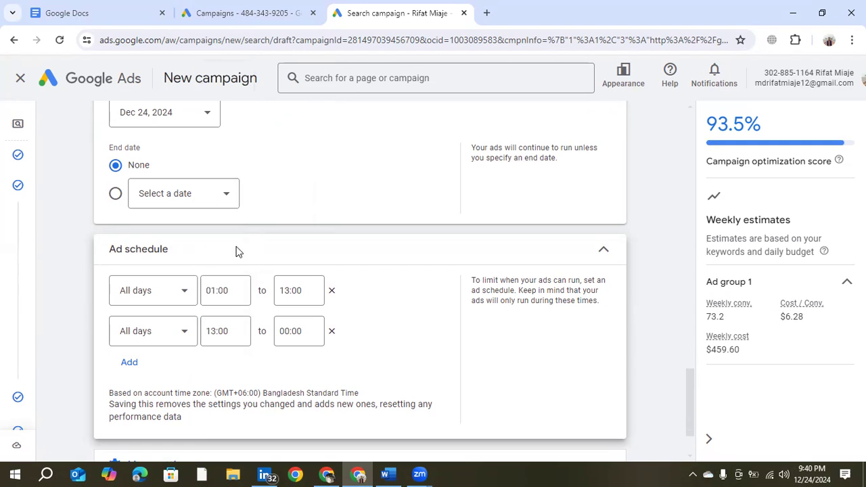
Set the second ad schedule entry's end time, trying 01:00 first and replacing it with 00:45.
{"action": "left_click", "coordinate": [285, 330]}
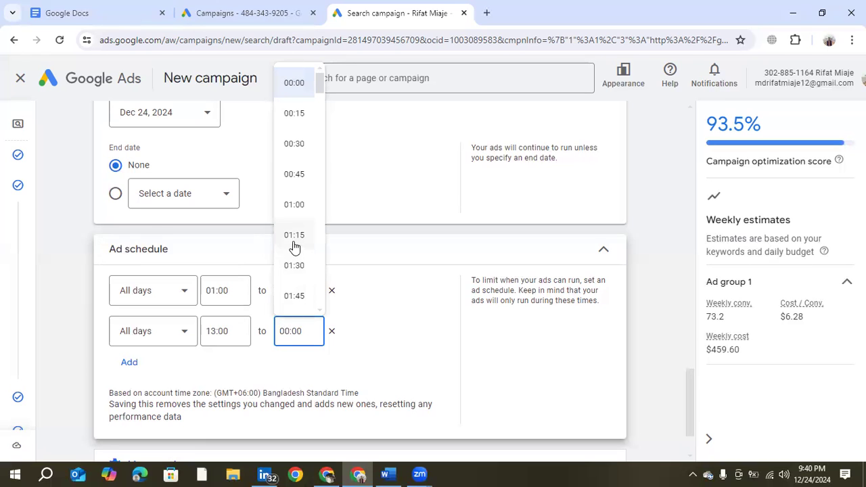
{"action": "left_click", "coordinate": [292, 209]}
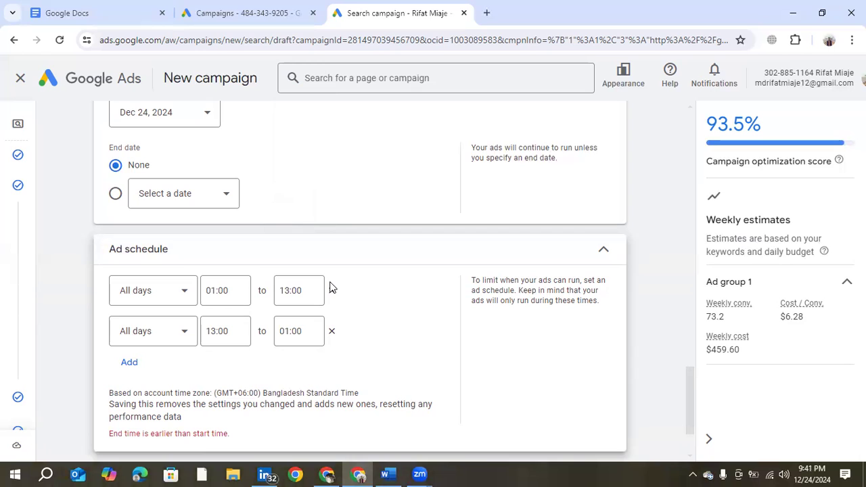
{"action": "left_click", "coordinate": [300, 331]}
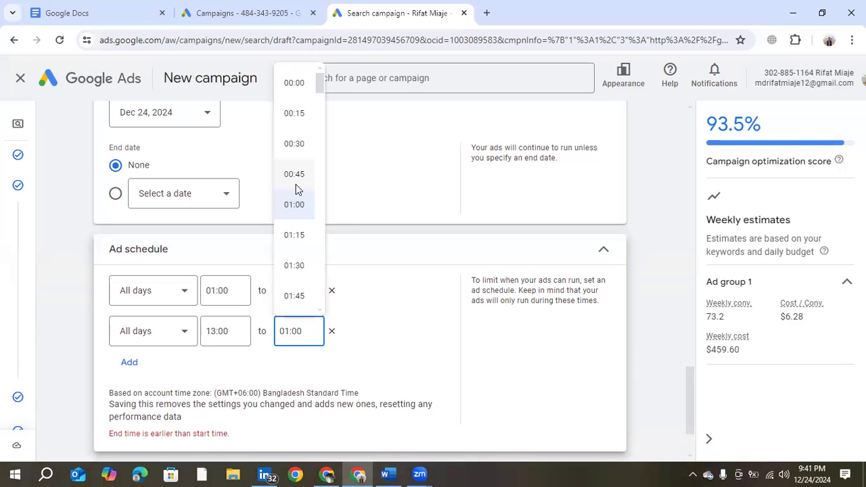
{"action": "left_click", "coordinate": [296, 183]}
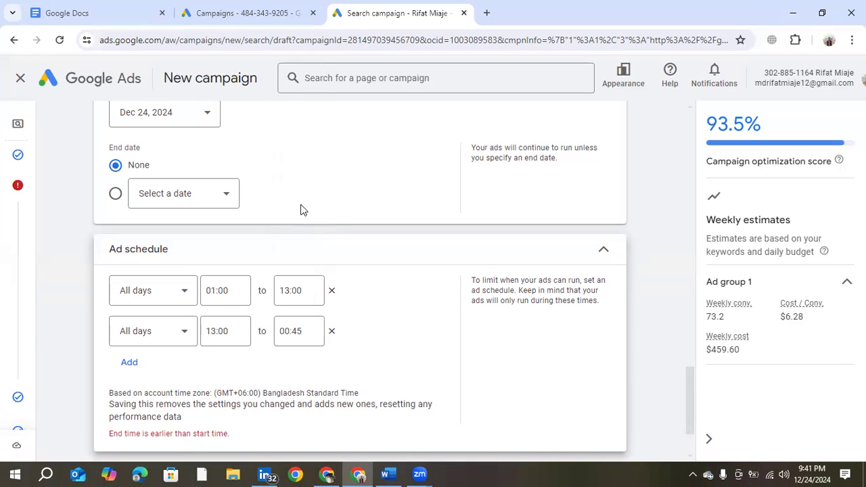
Set the second ad schedule entry's start time to 00:00, keeping the first entry's start time at 01:00.
{"action": "left_click", "coordinate": [223, 331]}
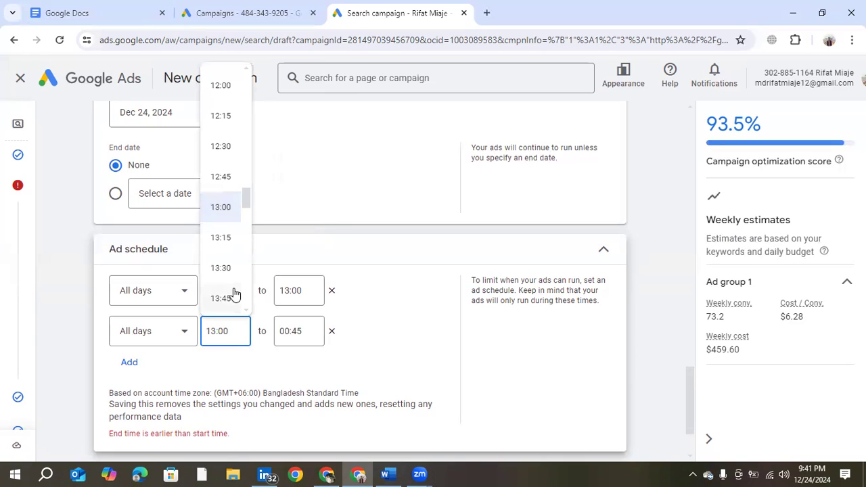
{"action": "scroll", "coordinate": [226, 268], "scroll_direction": "up", "scroll_amount": 4}
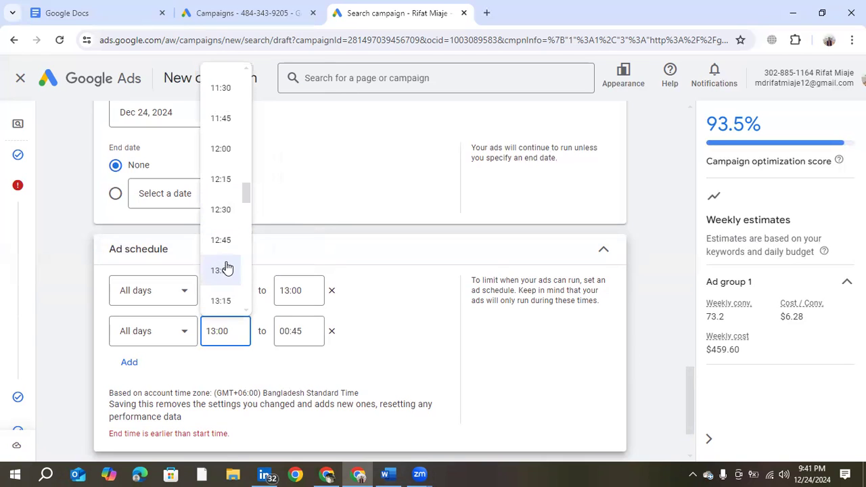
{"action": "scroll", "coordinate": [220, 221], "scroll_direction": "up", "scroll_amount": 15}
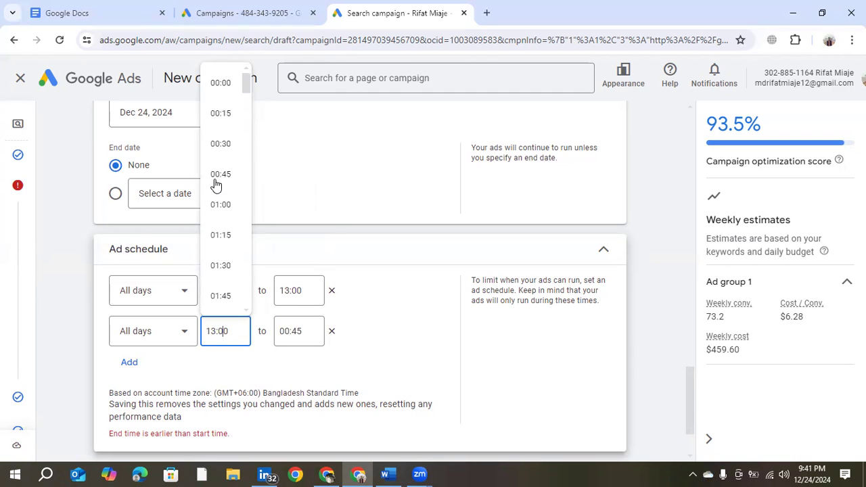
{"action": "left_click", "coordinate": [228, 88]}
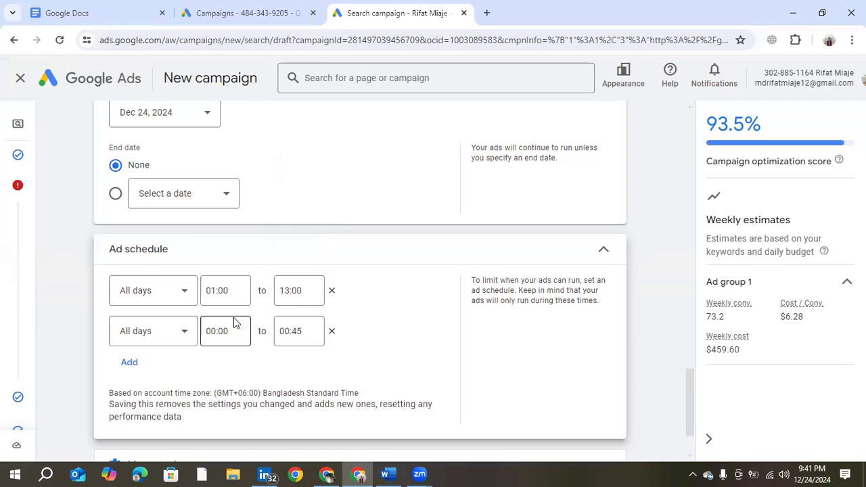
{"action": "left_click", "coordinate": [223, 291]}
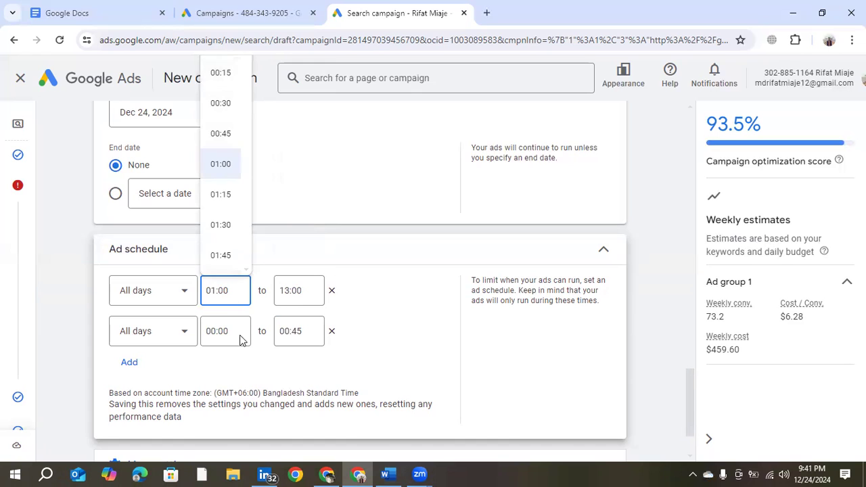
{"action": "left_click", "coordinate": [242, 359]}
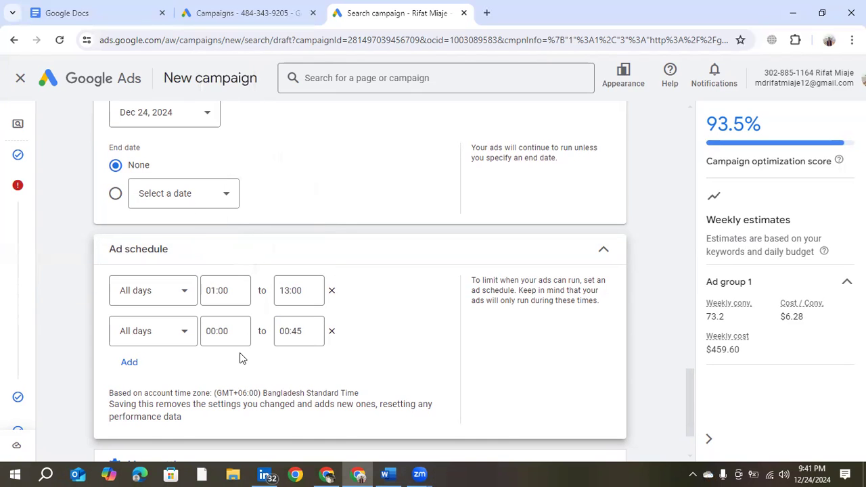
Set the second ad schedule entry's end time to 01:00.
{"action": "left_click", "coordinate": [288, 332]}
{"action": "scroll", "coordinate": [296, 221], "scroll_direction": "down", "scroll_amount": 10}
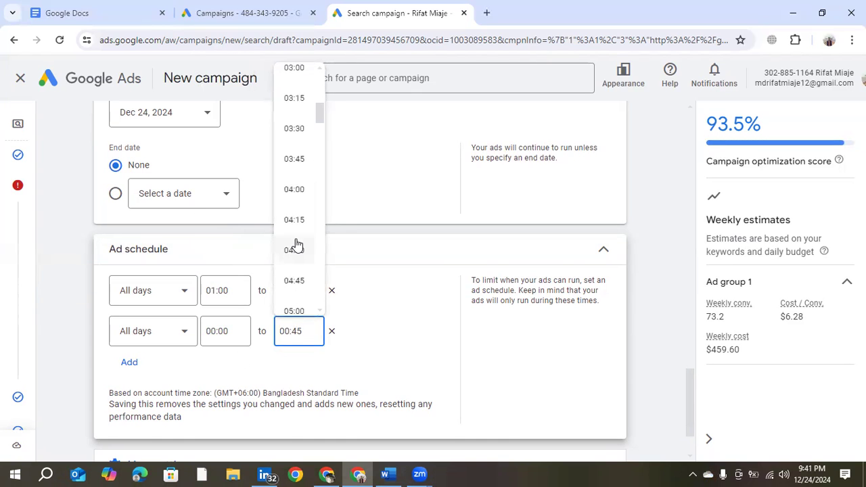
{"action": "scroll", "coordinate": [301, 254], "scroll_direction": "down", "scroll_amount": 7}
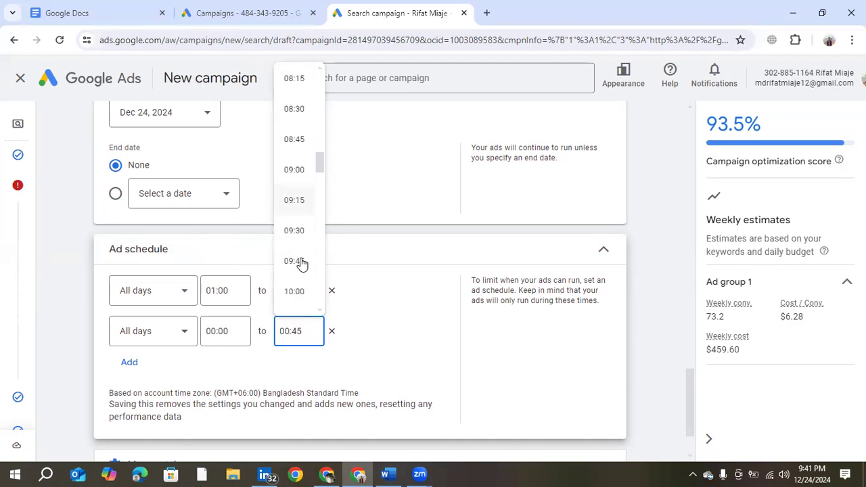
{"action": "scroll", "coordinate": [303, 269], "scroll_direction": "down", "scroll_amount": 2}
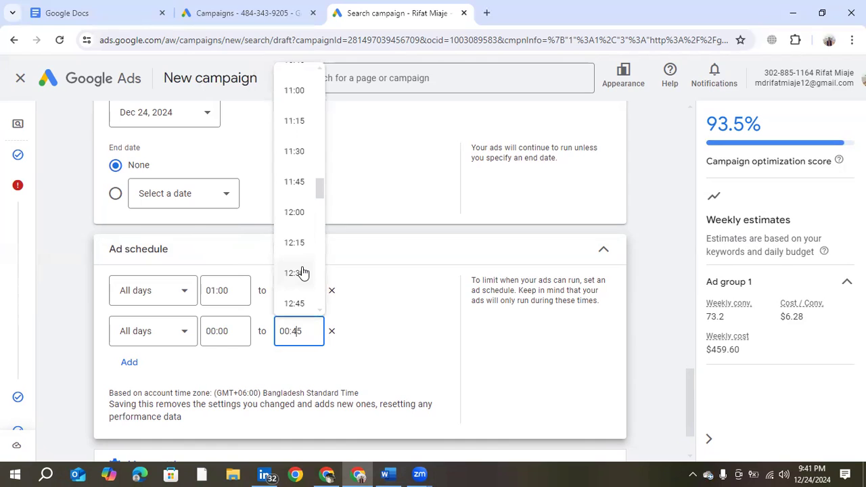
{"action": "scroll", "coordinate": [302, 271], "scroll_direction": "down", "scroll_amount": 2}
{"action": "scroll", "coordinate": [300, 224], "scroll_direction": "up", "scroll_amount": 4}
{"action": "scroll", "coordinate": [296, 169], "scroll_direction": "up", "scroll_amount": 4}
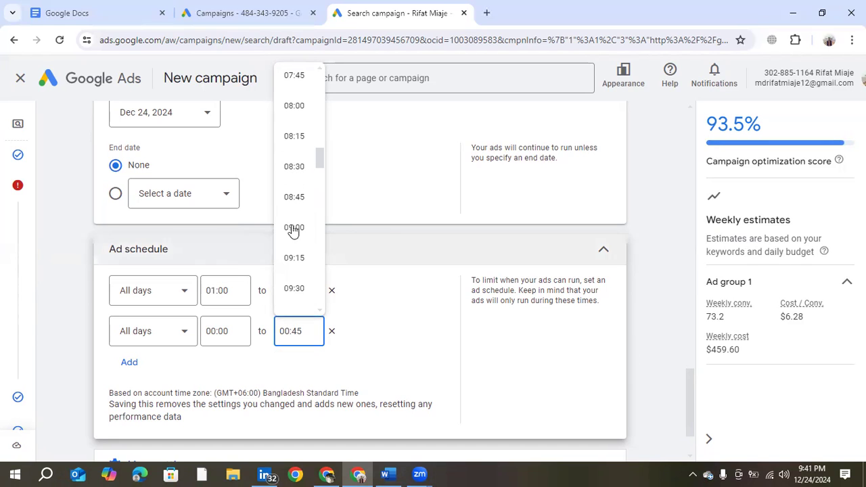
{"action": "scroll", "coordinate": [300, 207], "scroll_direction": "up", "scroll_amount": 12}
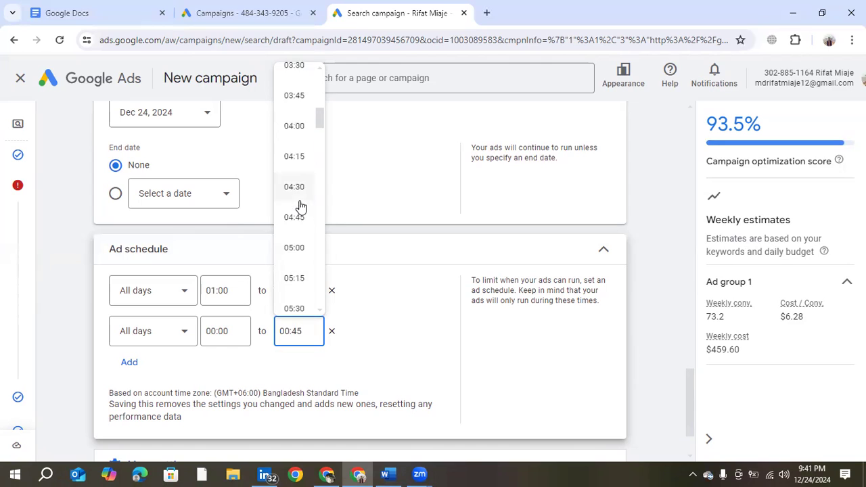
{"action": "scroll", "coordinate": [302, 205], "scroll_direction": "up", "scroll_amount": 3}
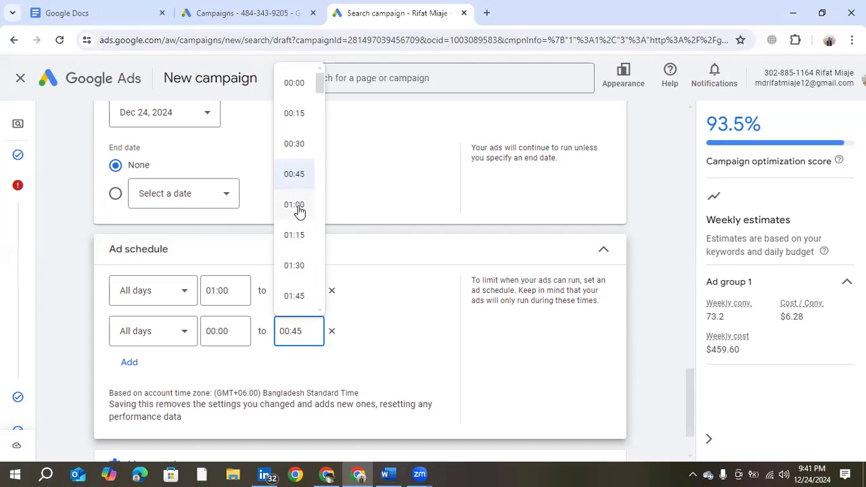
{"action": "left_click", "coordinate": [295, 205]}
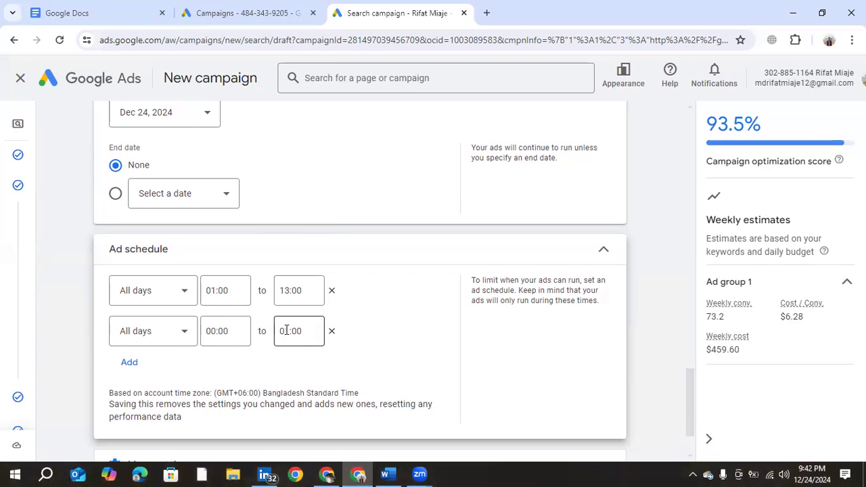
Expand the additional campaign settings and open Brands to view the brand inclusion and exclusion options.
{"action": "scroll", "coordinate": [285, 337], "scroll_direction": "down", "scroll_amount": 2}
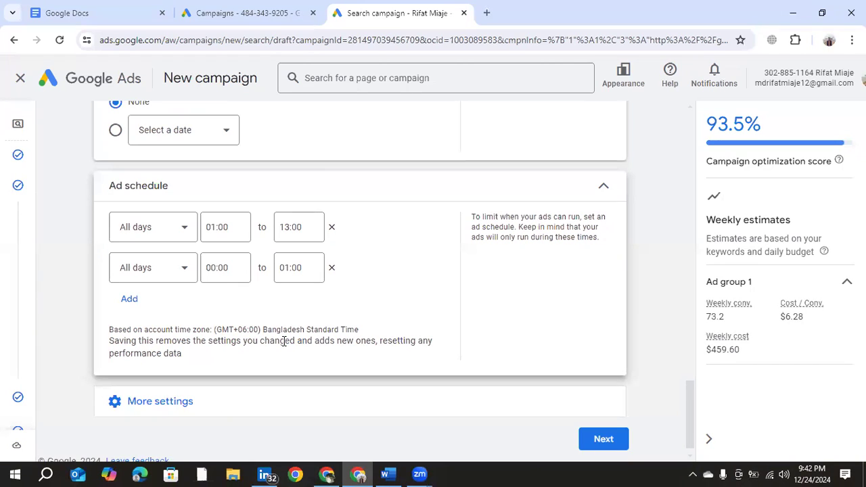
{"action": "left_click", "coordinate": [196, 406]}
{"action": "scroll", "coordinate": [339, 346], "scroll_direction": "down", "scroll_amount": 1}
{"action": "scroll", "coordinate": [358, 344], "scroll_direction": "down", "scroll_amount": 1}
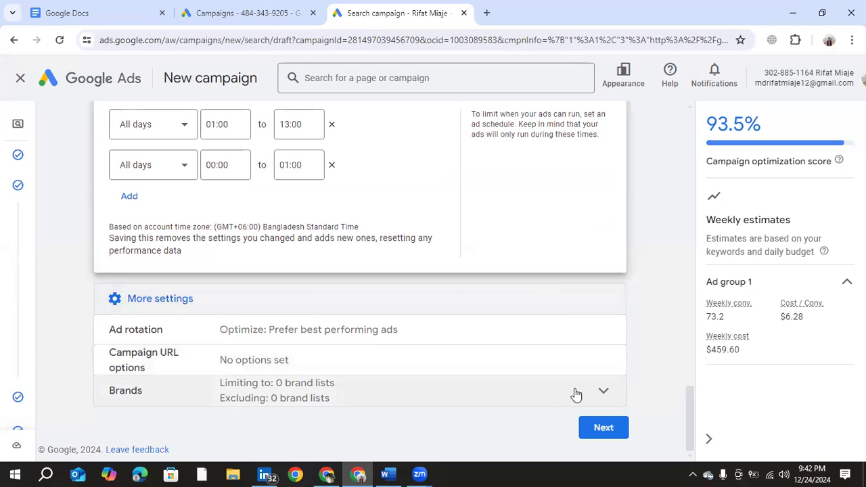
{"action": "left_click", "coordinate": [602, 400]}
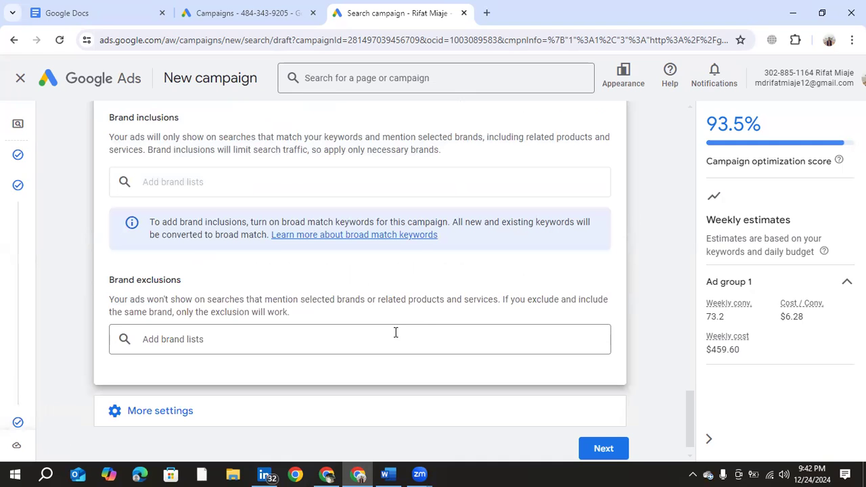
{"action": "scroll", "coordinate": [396, 332], "scroll_direction": "down", "scroll_amount": 1}
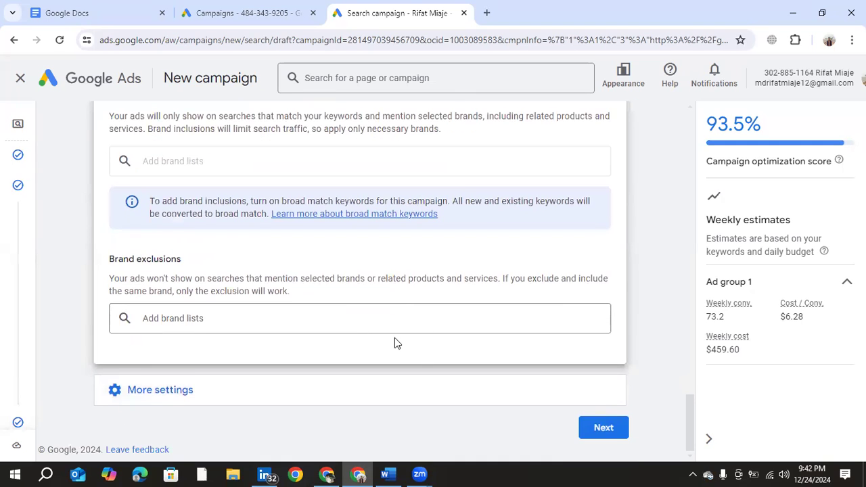
Continue to keyword and asset generation and review the final URL and the product or service description.
{"action": "left_click", "coordinate": [612, 431]}
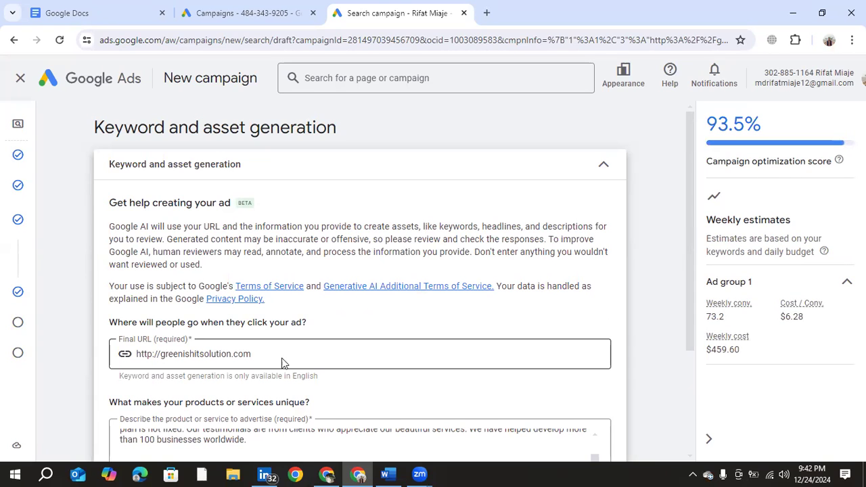
{"action": "scroll", "coordinate": [284, 360], "scroll_direction": "down", "scroll_amount": 1}
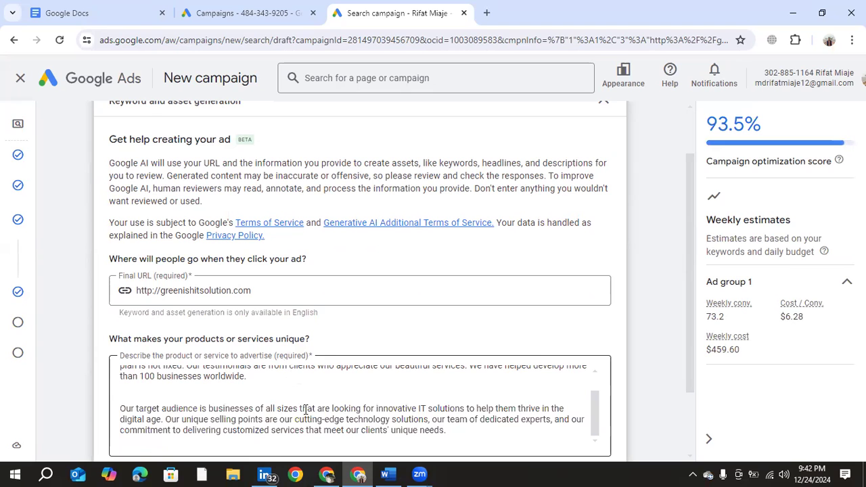
{"action": "scroll", "coordinate": [305, 409], "scroll_direction": "up", "scroll_amount": 3}
{"action": "scroll", "coordinate": [305, 413], "scroll_direction": "down", "scroll_amount": 2}
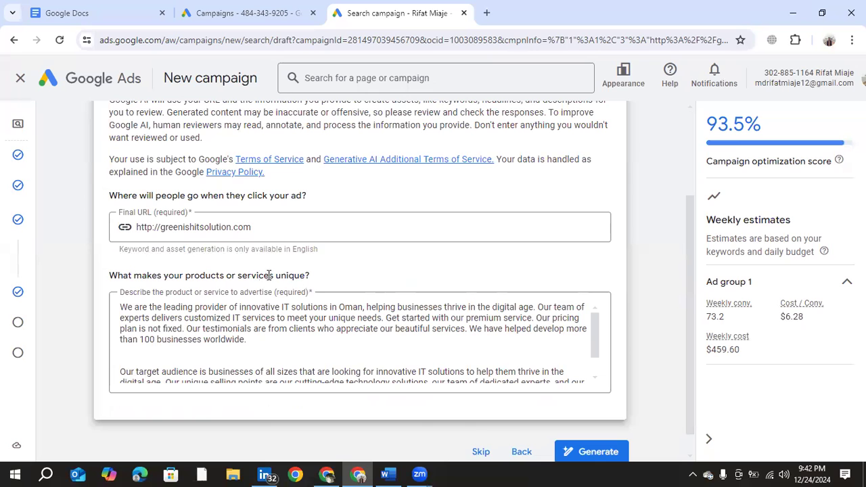
{"action": "scroll", "coordinate": [287, 330], "scroll_direction": "up", "scroll_amount": 1}
{"action": "scroll", "coordinate": [287, 339], "scroll_direction": "down", "scroll_amount": 2}
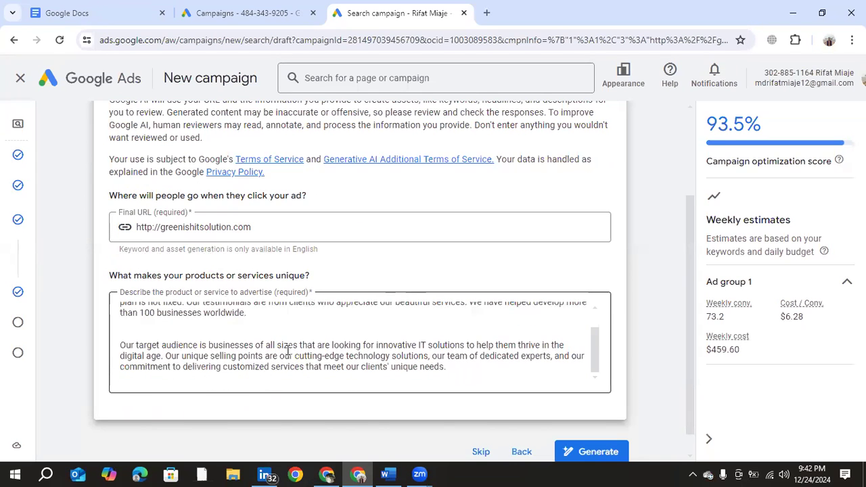
{"action": "scroll", "coordinate": [287, 350], "scroll_direction": "up", "scroll_amount": 1}
{"action": "left_click_drag", "start_coordinate": [120, 308], "coordinate": [530, 378]}
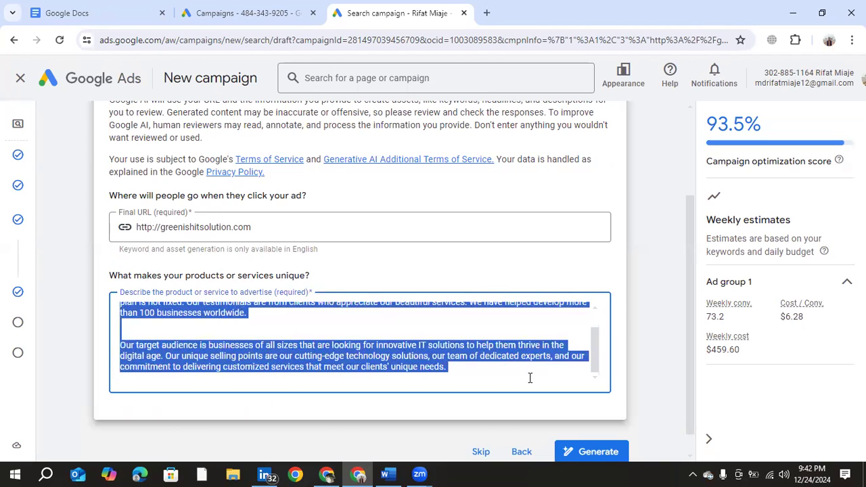
{"action": "left_click", "coordinate": [517, 376]}
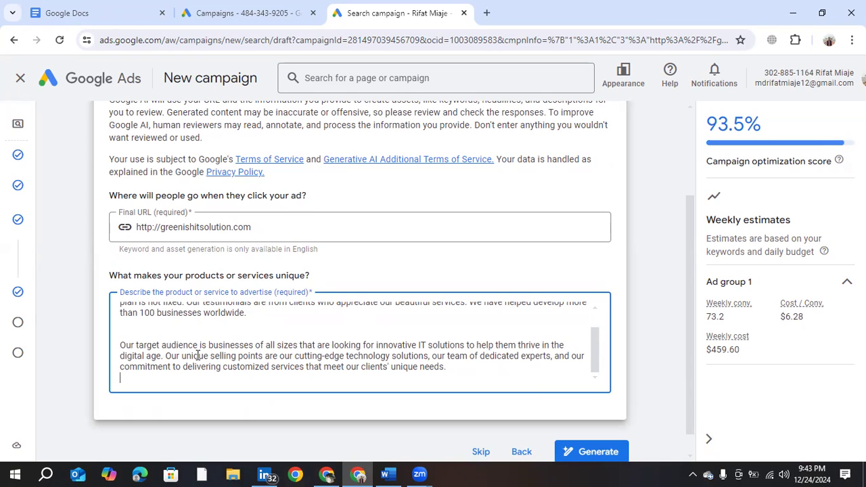
{"action": "scroll", "coordinate": [183, 358], "scroll_direction": "up", "scroll_amount": 1}
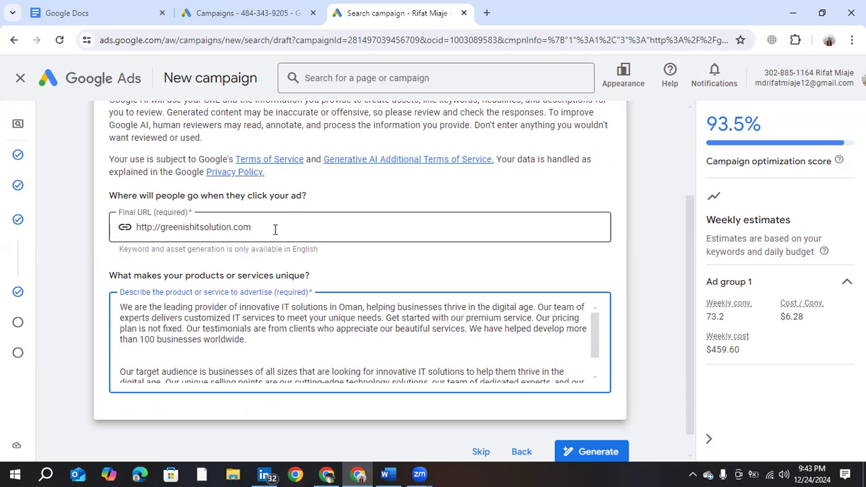
{"action": "scroll", "coordinate": [187, 342], "scroll_direction": "down", "scroll_amount": 2}
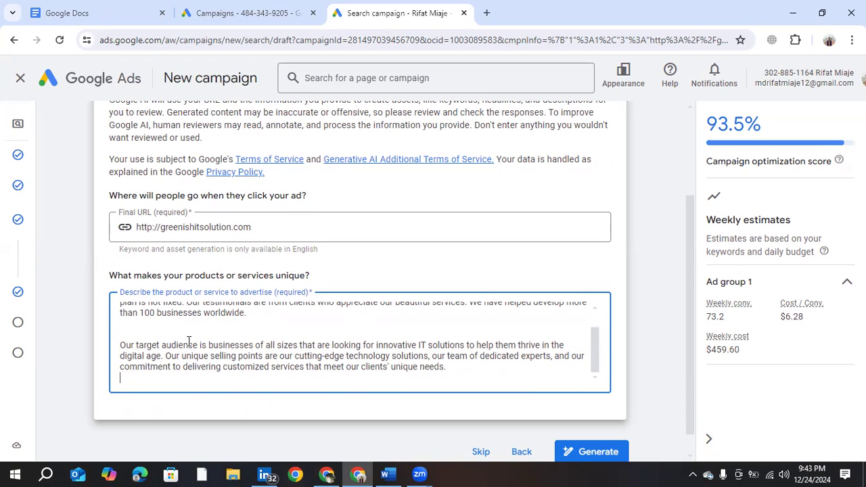
Generate keywords and assets from the final URL and description, agreeing to replace the existing ones.
{"action": "scroll", "coordinate": [194, 348], "scroll_direction": "down", "scroll_amount": 1}
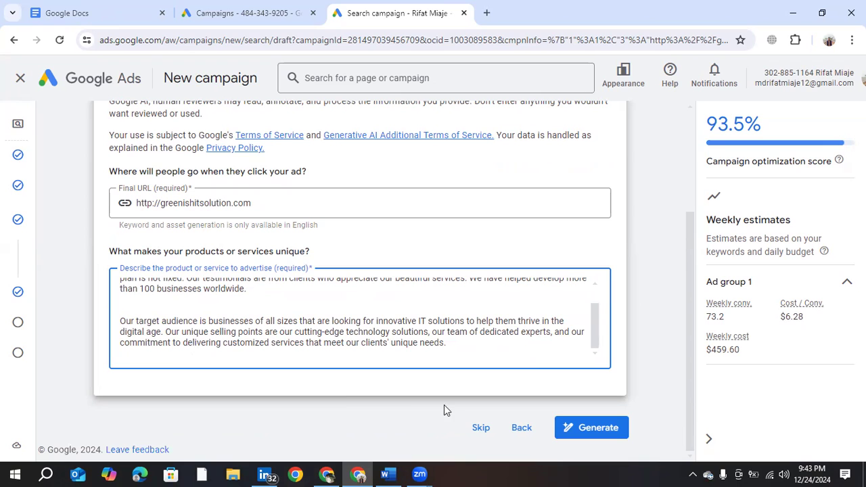
{"action": "left_click", "coordinate": [591, 430]}
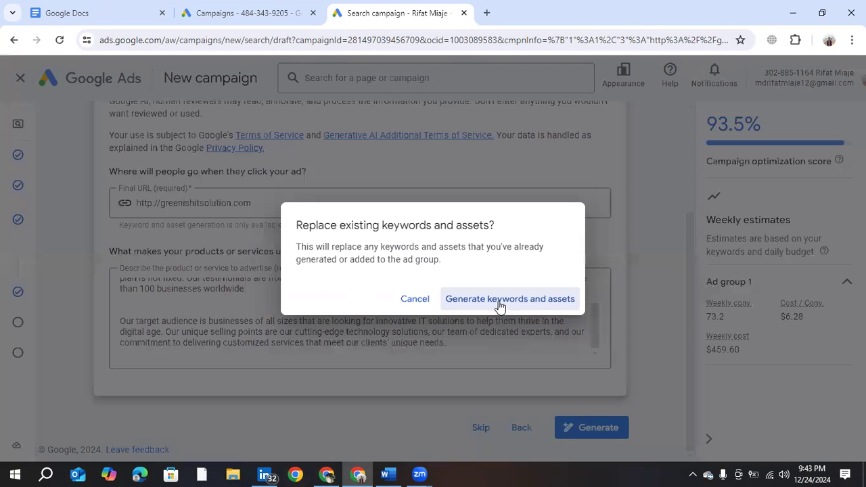
{"action": "left_click", "coordinate": [544, 306]}
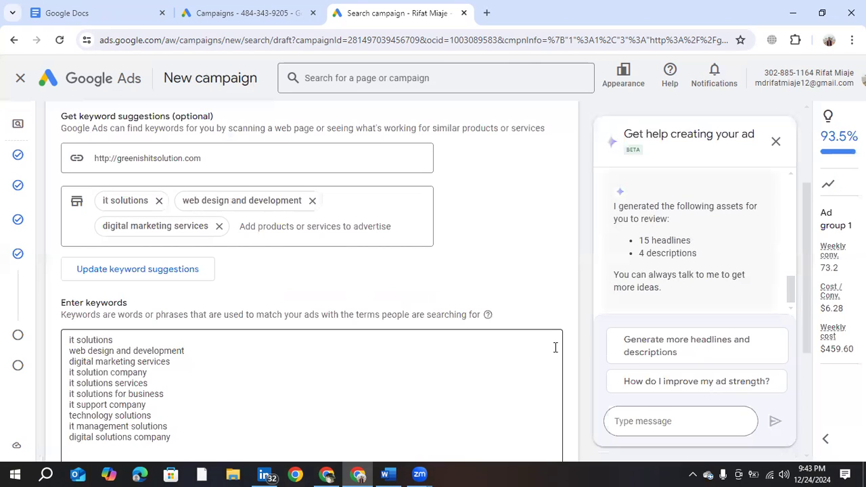
Examine the keyword suggestion inputs and the ad group's keyword list, selecting the listed keywords from it solutions to digital solutions company.
{"action": "scroll", "coordinate": [415, 364], "scroll_direction": "down", "scroll_amount": 2}
{"action": "scroll", "coordinate": [308, 270], "scroll_direction": "up", "scroll_amount": 2}
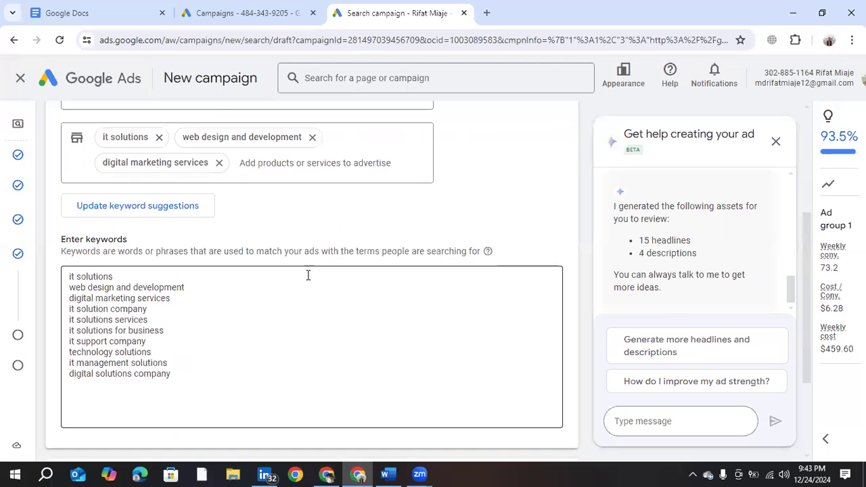
{"action": "scroll", "coordinate": [285, 331], "scroll_direction": "up", "scroll_amount": 1}
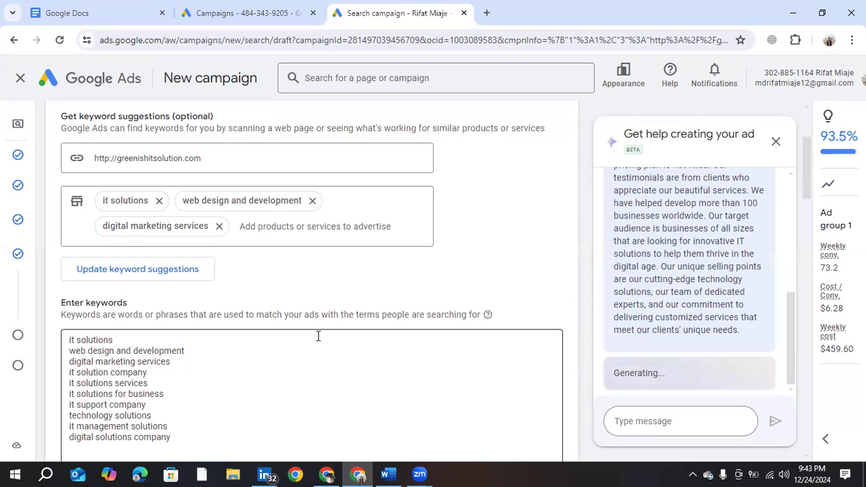
{"action": "scroll", "coordinate": [319, 335], "scroll_direction": "down", "scroll_amount": 2}
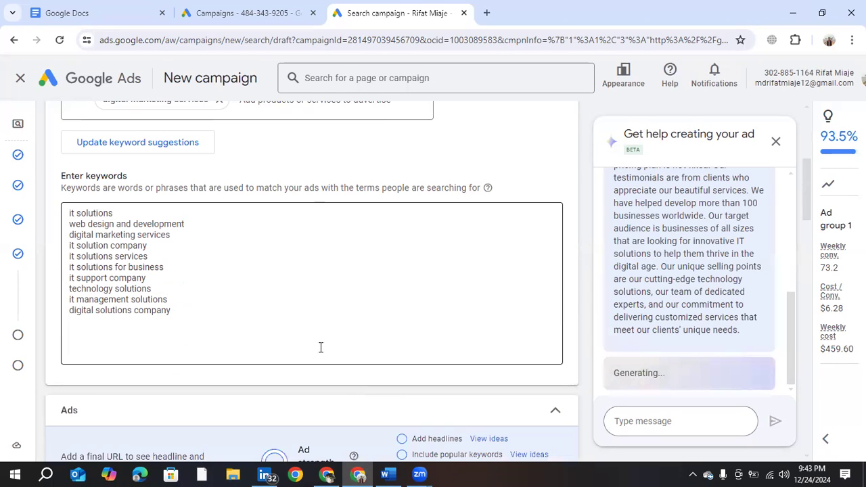
{"action": "left_click", "coordinate": [70, 217]}
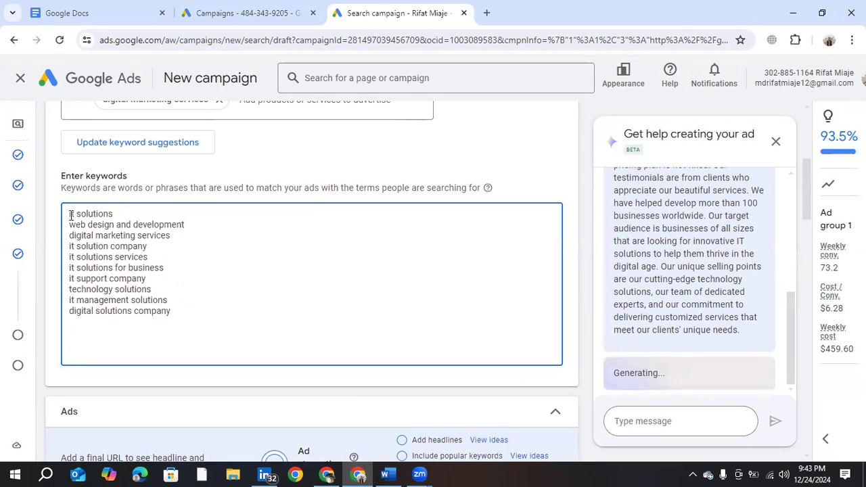
{"action": "left_click_drag", "start_coordinate": [70, 214], "coordinate": [182, 312]}
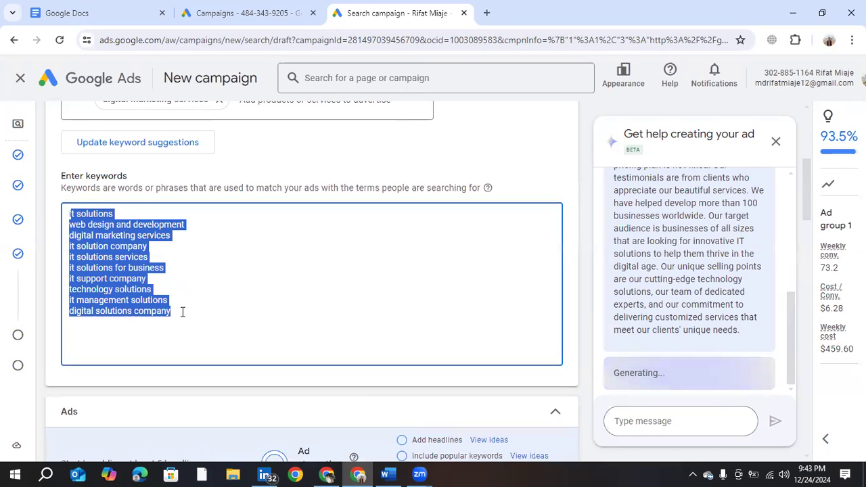
{"action": "key", "text": "ctrl+x"}
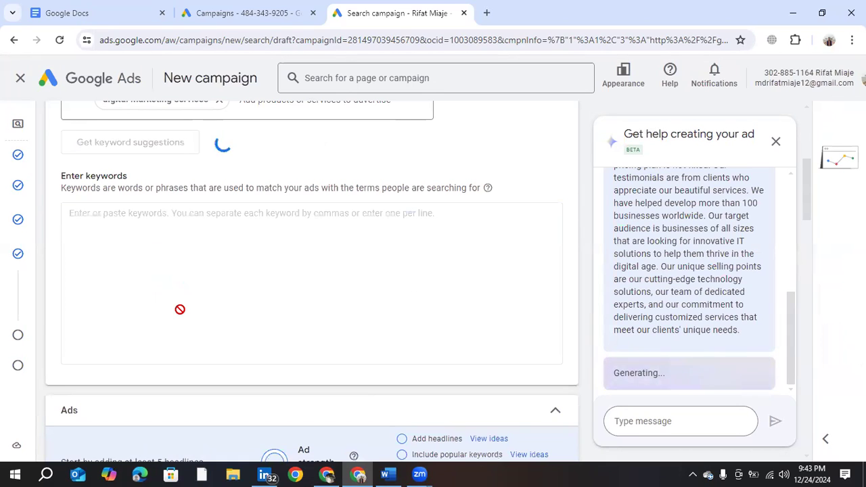
{"action": "scroll", "coordinate": [180, 309], "scroll_direction": "up", "scroll_amount": 2}
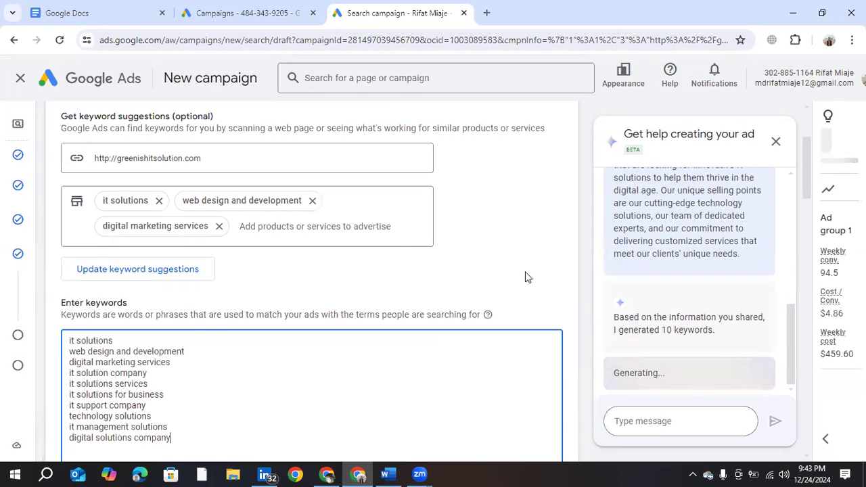
Review the ad group's generated keyword list and copy the keyword "it solution company" from it.
{"action": "scroll", "coordinate": [525, 271], "scroll_direction": "down", "scroll_amount": 2}
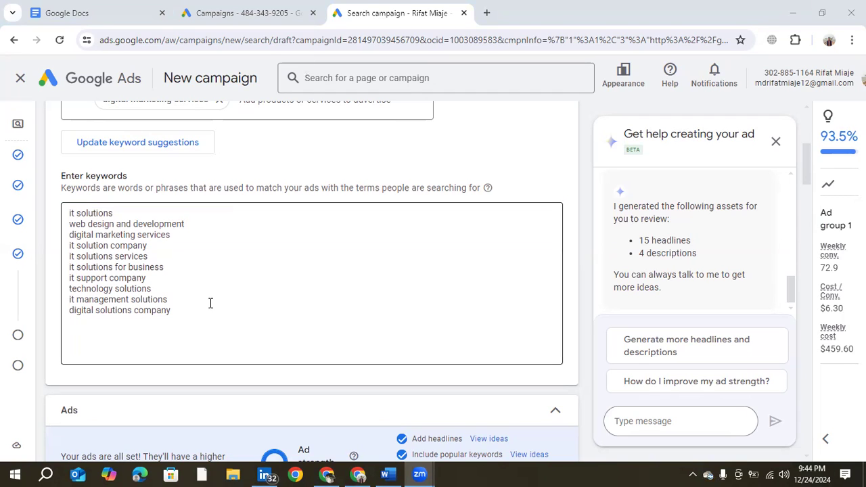
{"action": "scroll", "coordinate": [210, 306], "scroll_direction": "up", "scroll_amount": 1}
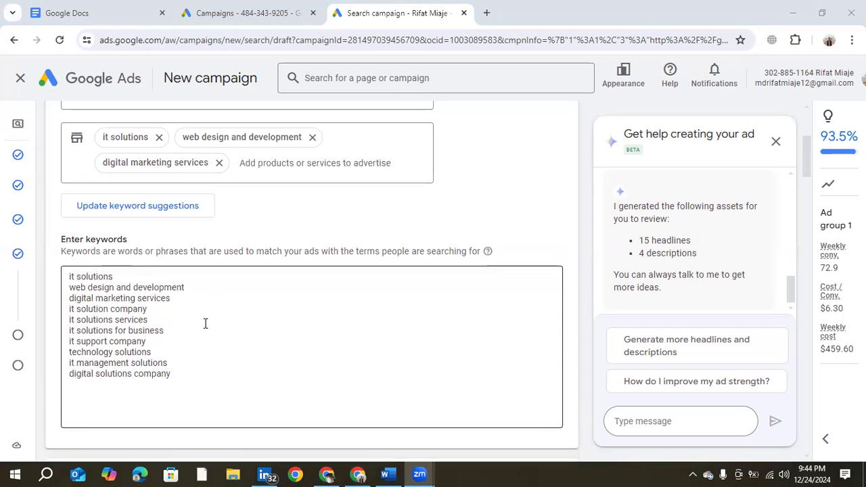
{"action": "scroll", "coordinate": [205, 324], "scroll_direction": "down", "scroll_amount": 1}
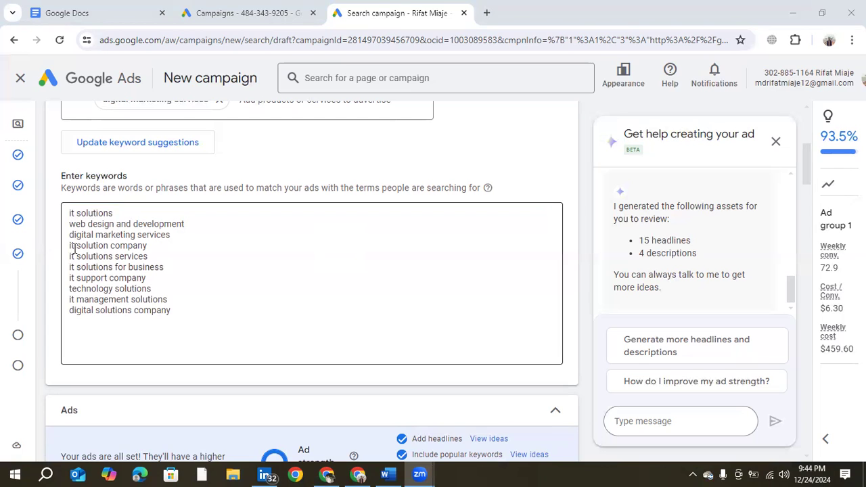
{"action": "left_click", "coordinate": [146, 247]}
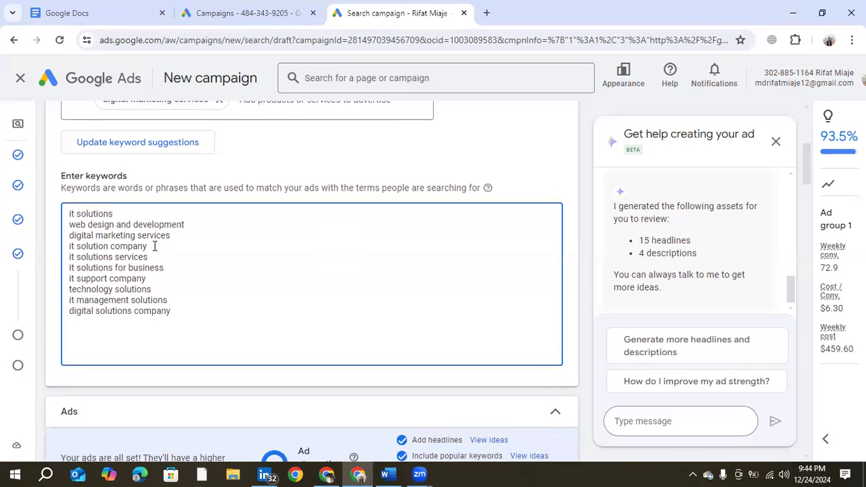
{"action": "left_click_drag", "start_coordinate": [146, 246], "coordinate": [69, 247]}
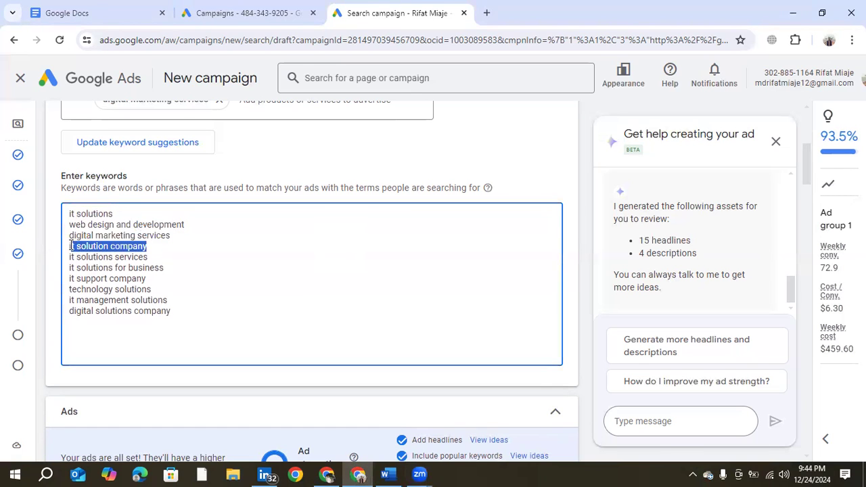
{"action": "right_click", "coordinate": [87, 247]}
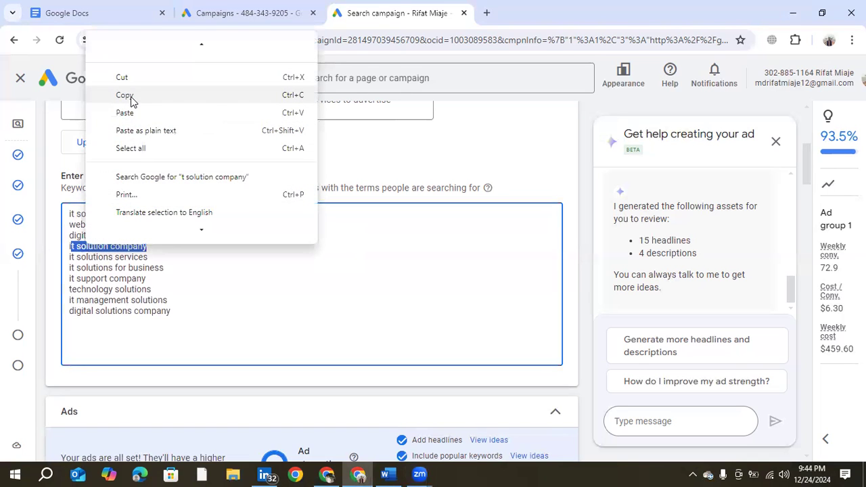
{"action": "left_click", "coordinate": [132, 101]}
Open Google Translate in a new browser tab and paste the copied keyword as the source text.
{"action": "left_click", "coordinate": [487, 13]}
{"action": "left_click", "coordinate": [451, 35]}
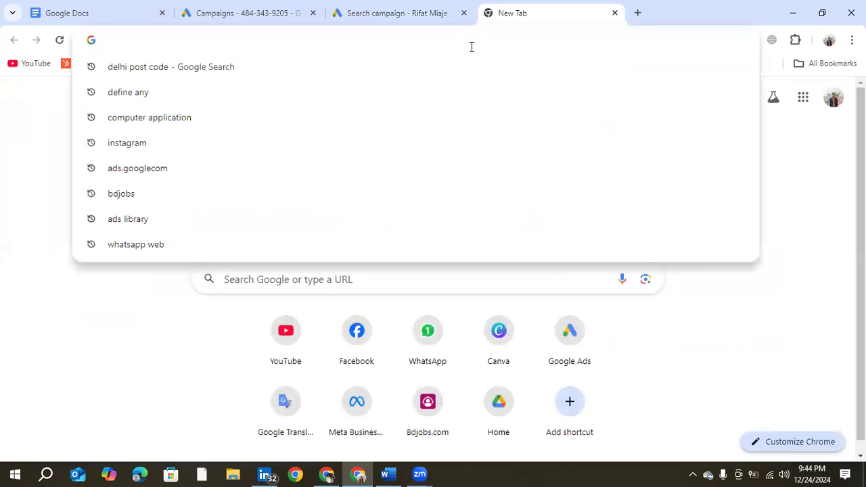
{"action": "type", "text": "tr"}
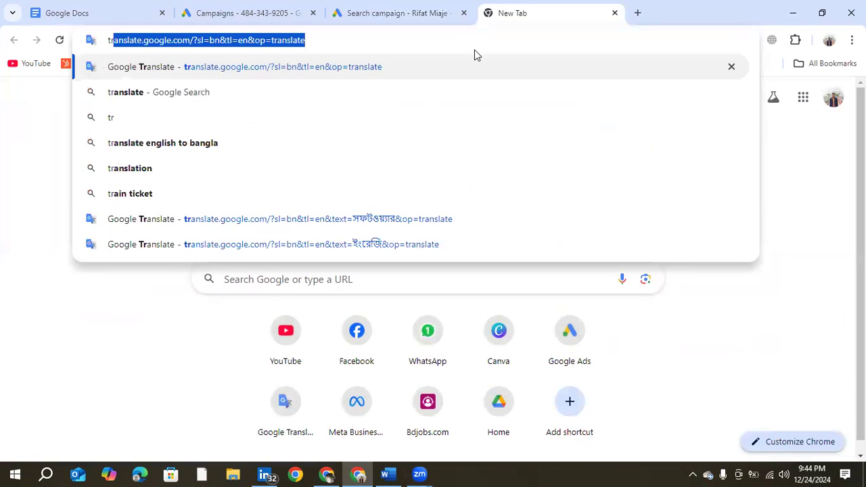
{"action": "key", "text": "Return"}
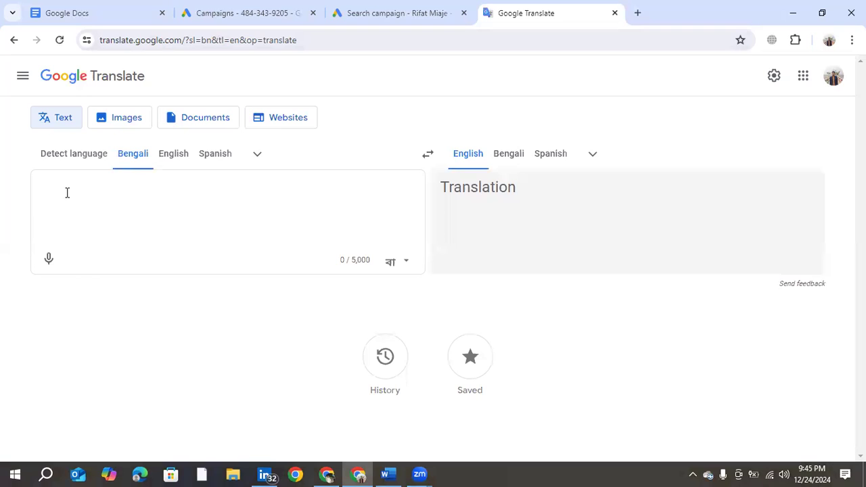
{"action": "key", "text": "ctrl+v"}
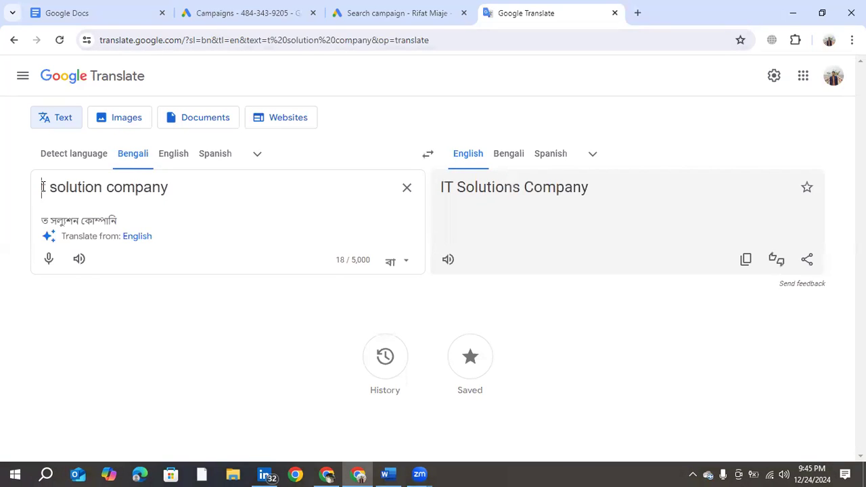
{"action": "type", "text": "I"}
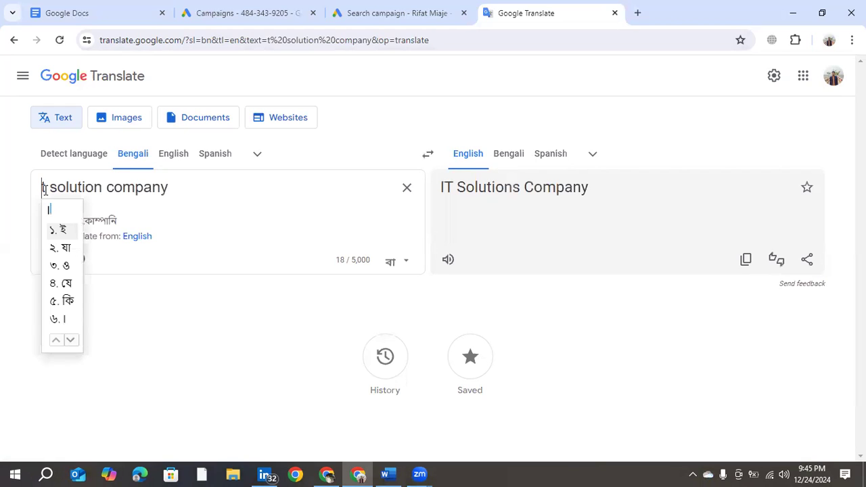
{"action": "key", "text": "Return"}
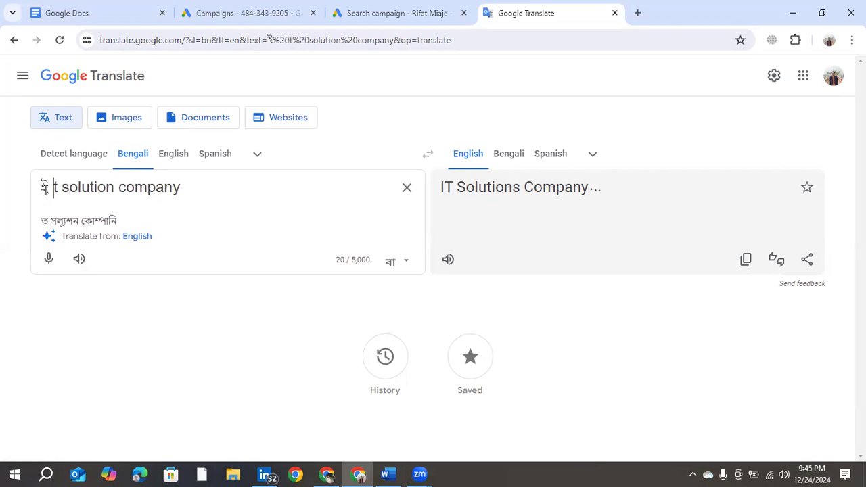
{"action": "key", "text": "BackSpace"}
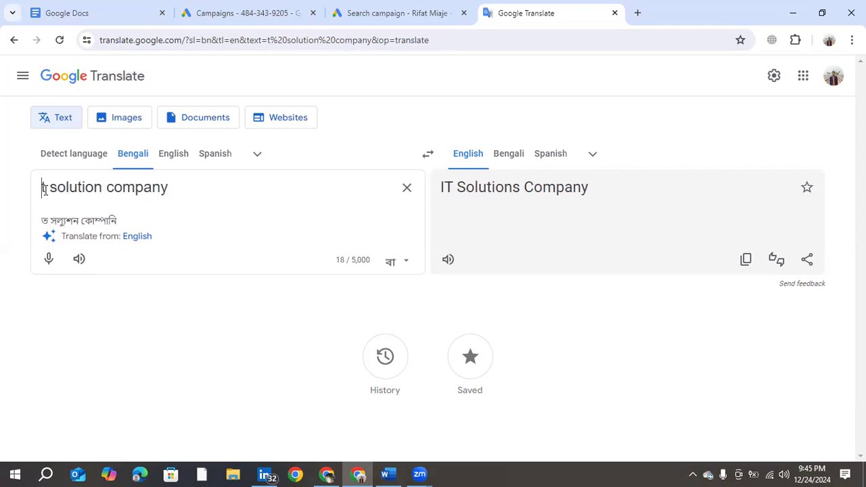
Set the source language to English and complete the pasted phrase as "It solution company".
{"action": "left_click", "coordinate": [176, 155]}
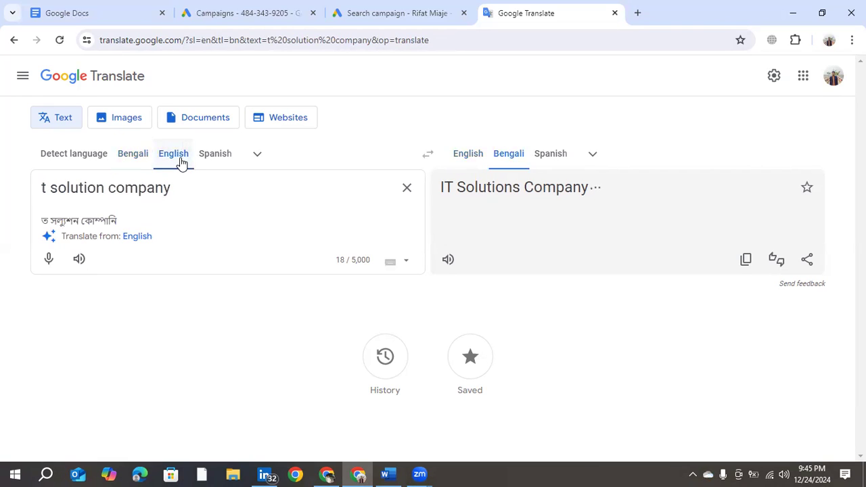
{"action": "type", "text": "I"}
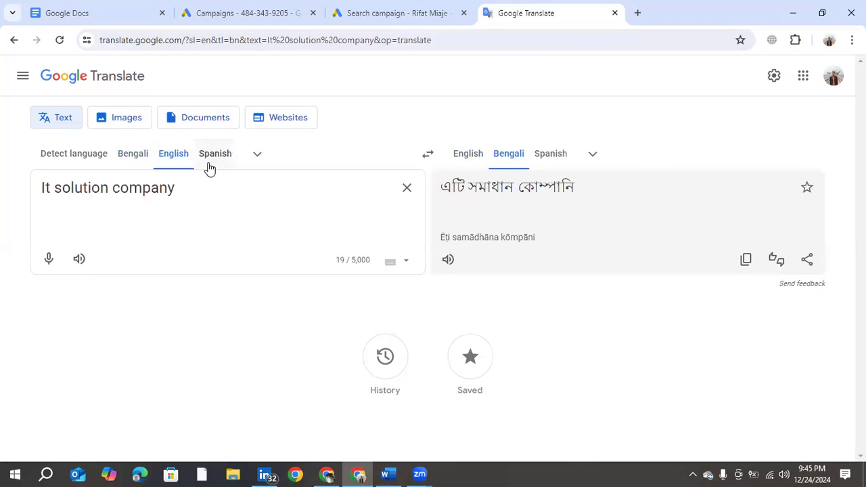
Add a second line reading "Peste contorl Company" below "It solution company" in the source text.
{"action": "left_click", "coordinate": [187, 188]}
{"action": "key", "text": "Return"}
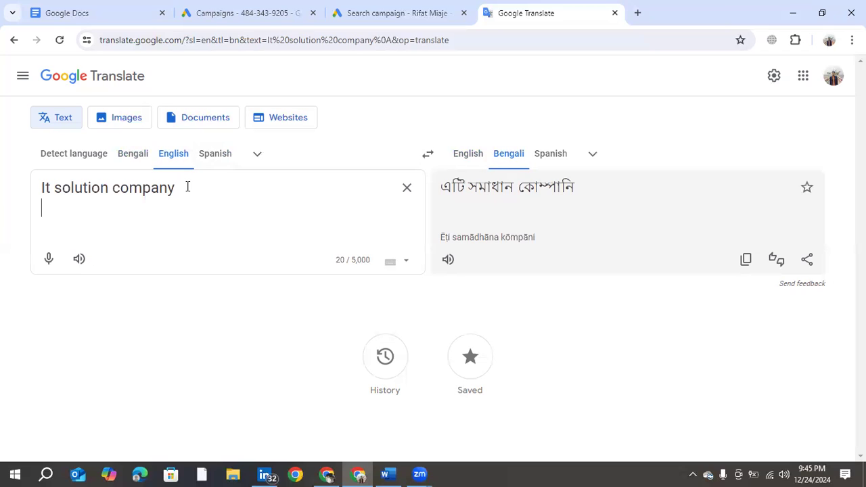
{"action": "type", "text": "Peste "}
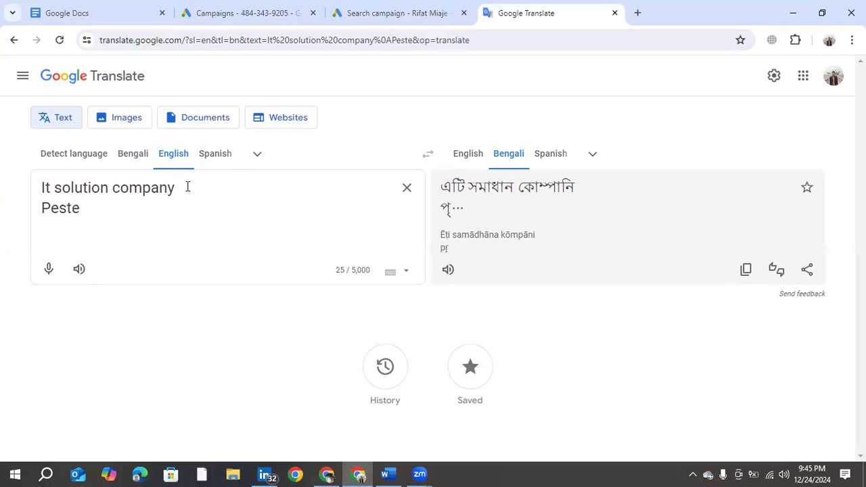
{"action": "type", "text": "co"}
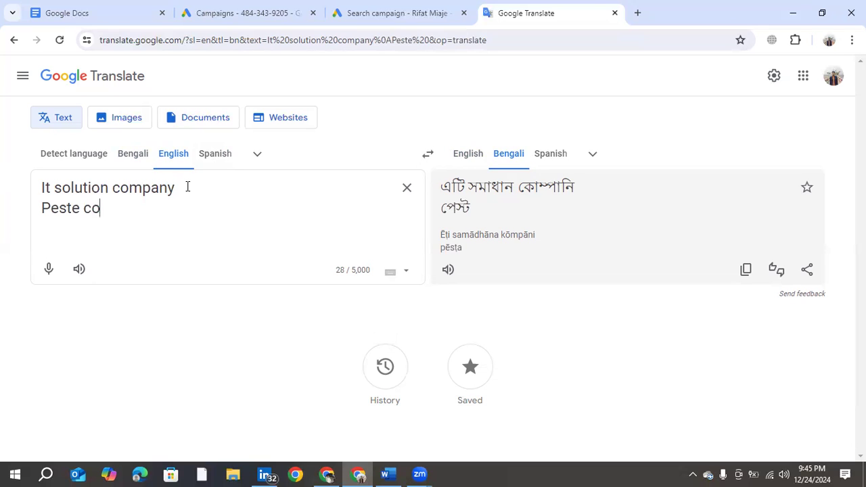
{"action": "type", "text": "nto"}
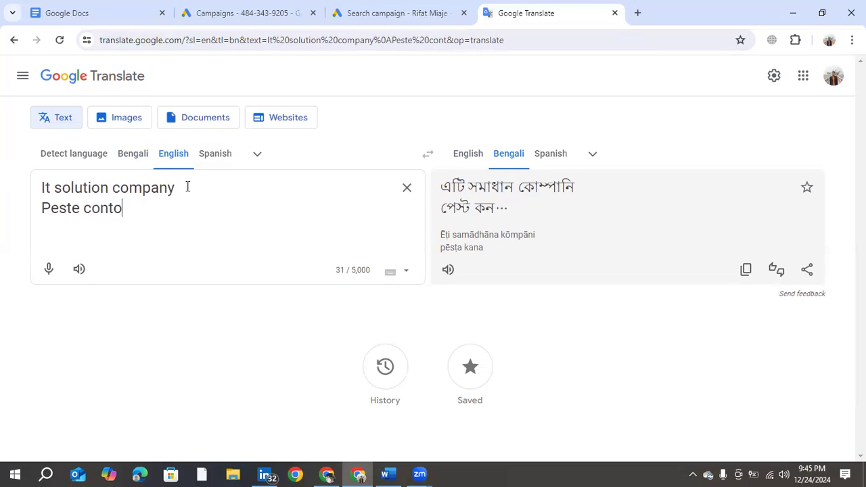
{"action": "type", "text": "rl "}
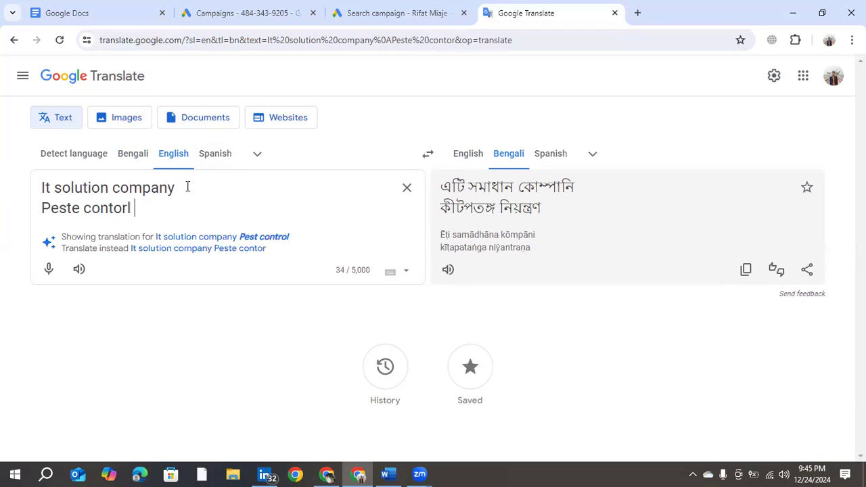
{"action": "type", "text": "Compa"}
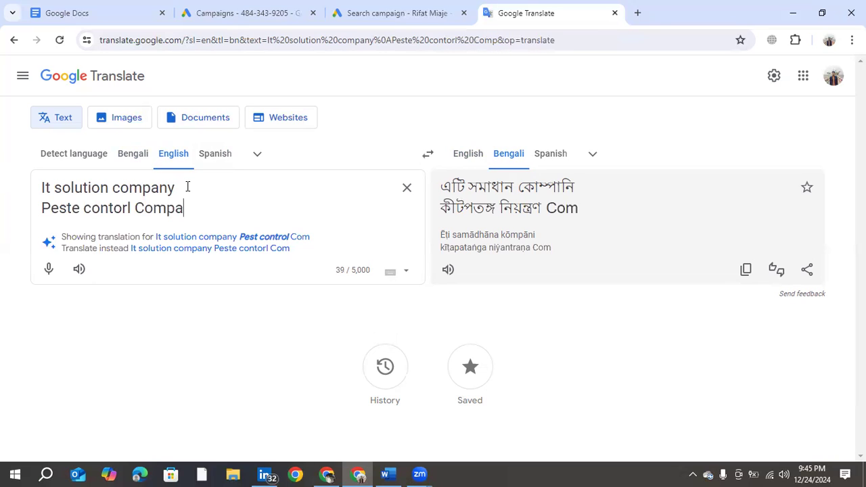
{"action": "type", "text": "ny"}
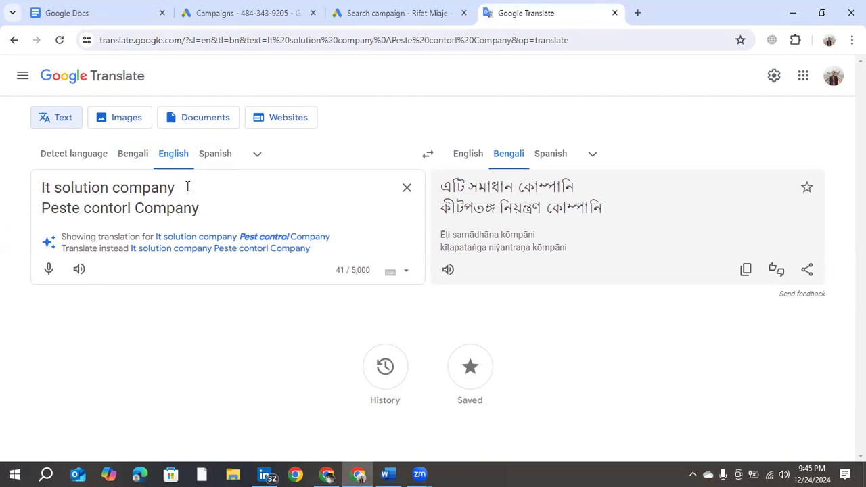
Compare the wording of "It solution company" and "Peste contorl Company" by highlighting each phrase.
{"action": "left_click_drag", "start_coordinate": [113, 188], "coordinate": [171, 213]}
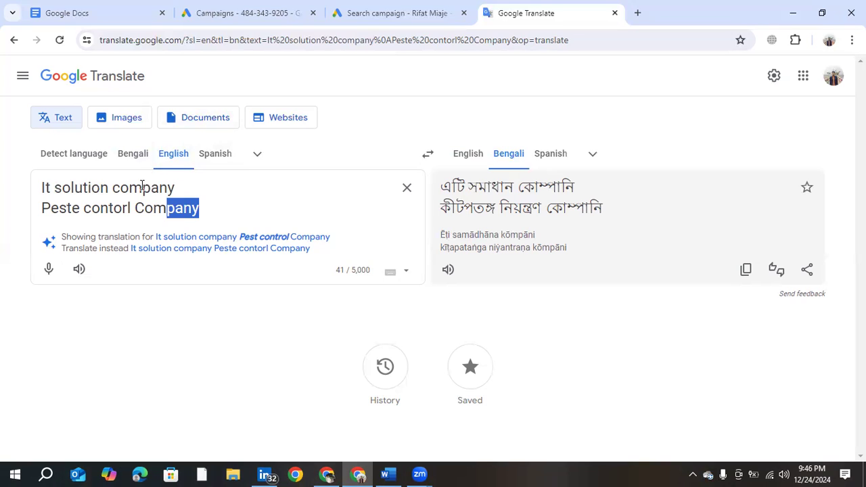
{"action": "left_click_drag", "start_coordinate": [112, 188], "coordinate": [178, 191]}
{"action": "left_click", "coordinate": [205, 188]}
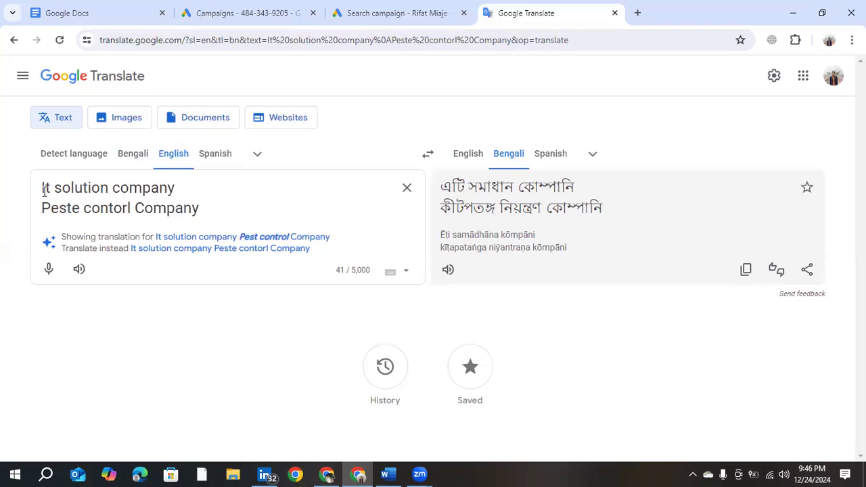
{"action": "left_click_drag", "start_coordinate": [44, 190], "coordinate": [161, 189]}
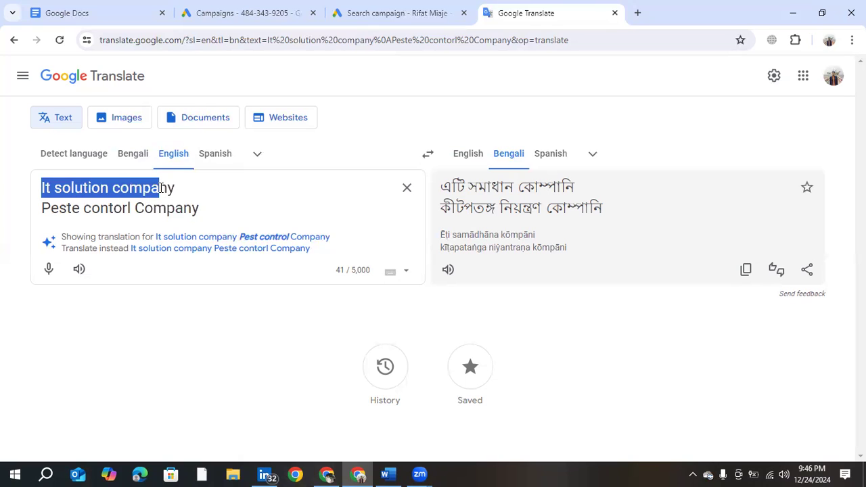
{"action": "left_click_drag", "start_coordinate": [42, 209], "coordinate": [212, 217]}
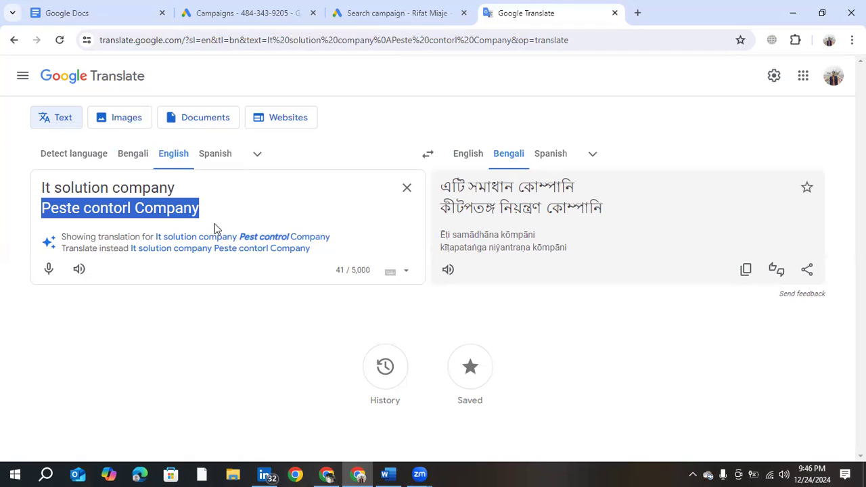
{"action": "left_click", "coordinate": [211, 216]}
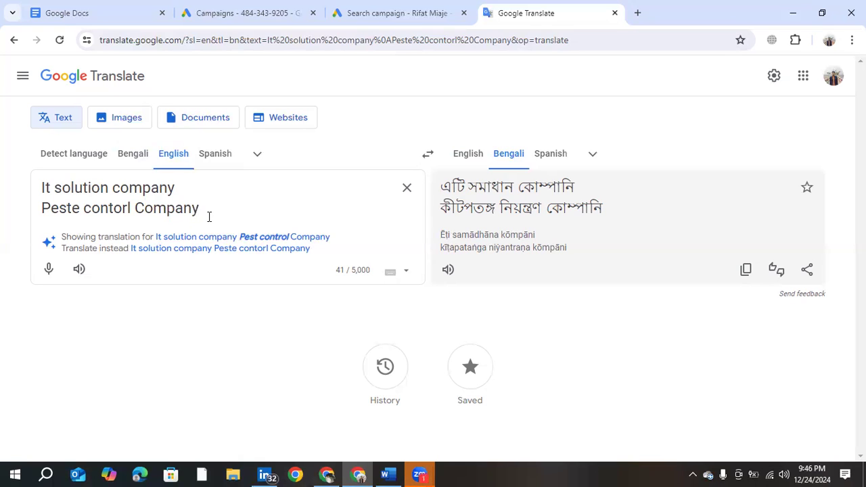
Add a third line reading "It Institute" to the source text.
{"action": "key", "text": "Return"}
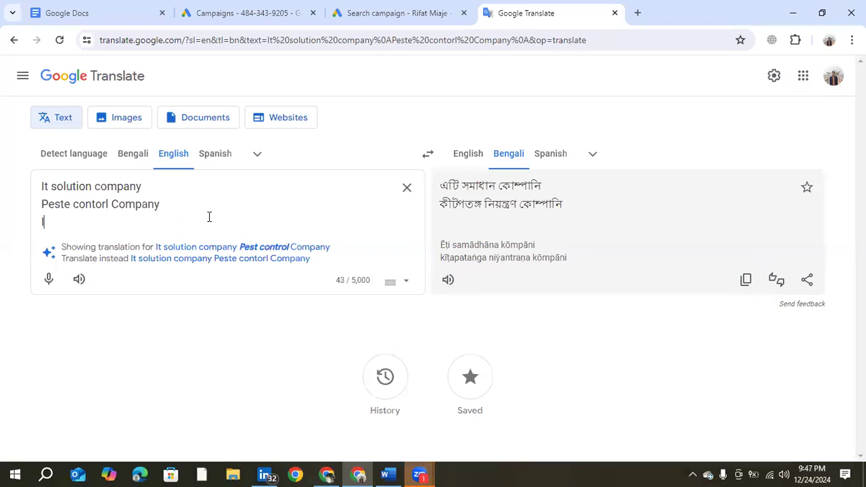
{"action": "type", "text": "It Inst"}
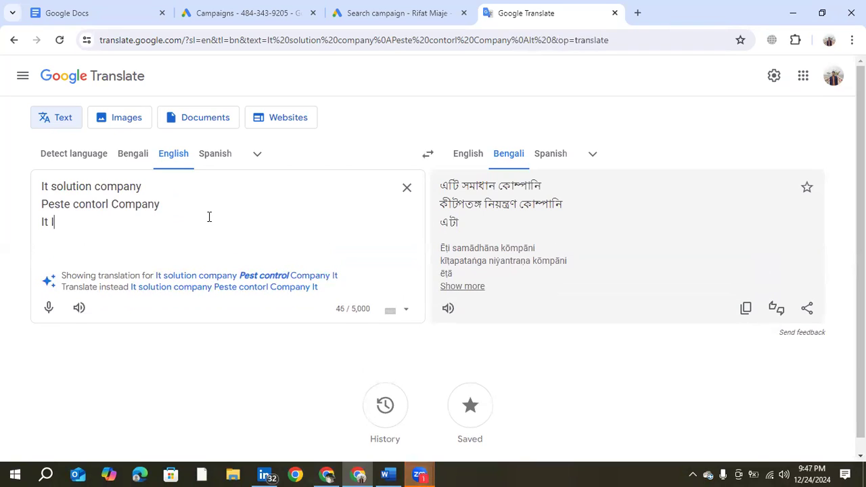
{"action": "type", "text": "itute"}
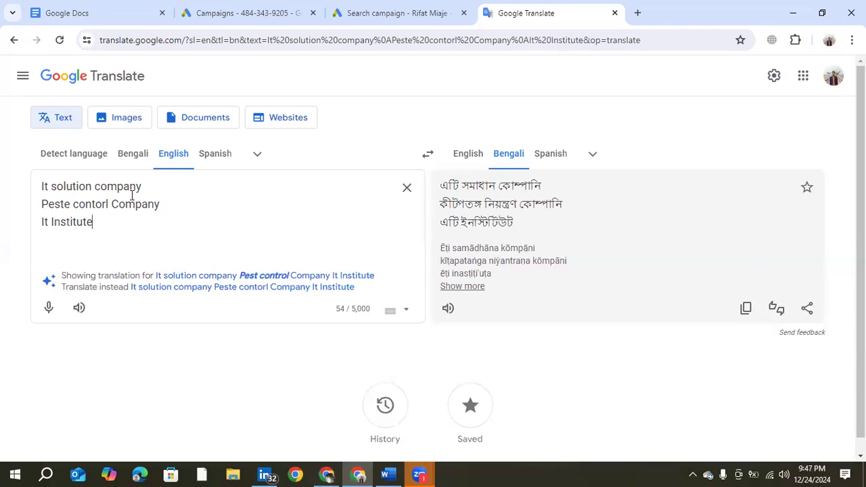
Compare "It solution company" with "It Institute" by highlighting their words, copying the first phrase along the way.
{"action": "left_click_drag", "start_coordinate": [93, 187], "coordinate": [158, 187]}
{"action": "left_click", "coordinate": [159, 187]}
{"action": "left_click_drag", "start_coordinate": [51, 186], "coordinate": [93, 188]}
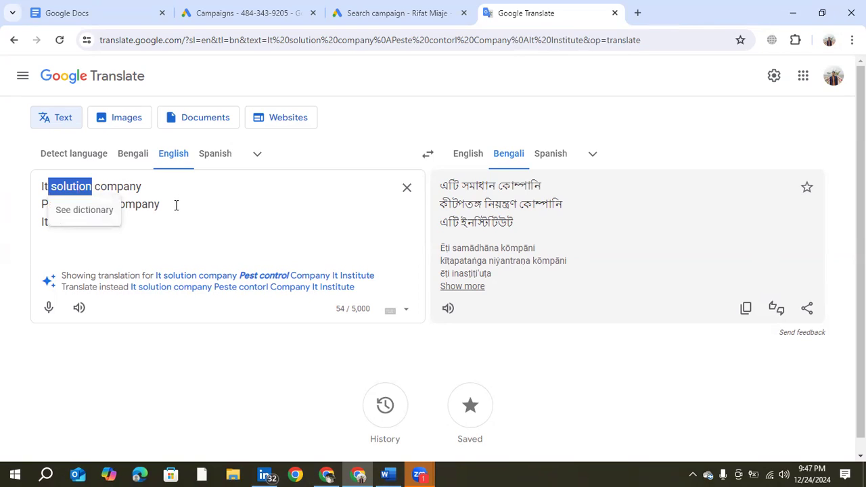
{"action": "left_click", "coordinate": [196, 220]}
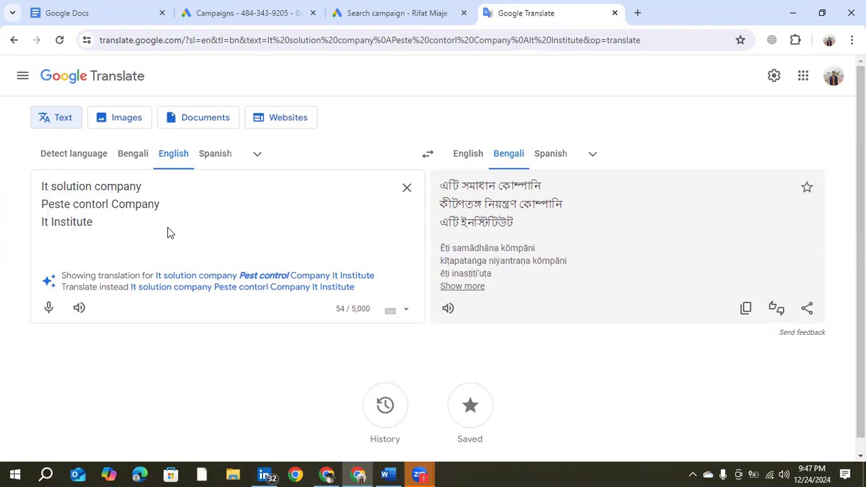
{"action": "left_click_drag", "start_coordinate": [42, 187], "coordinate": [143, 187]}
{"action": "key", "text": "ctrl+c"}
{"action": "left_click", "coordinate": [119, 237]}
{"action": "left_click_drag", "start_coordinate": [43, 227], "coordinate": [95, 224]}
{"action": "left_click", "coordinate": [110, 245]}
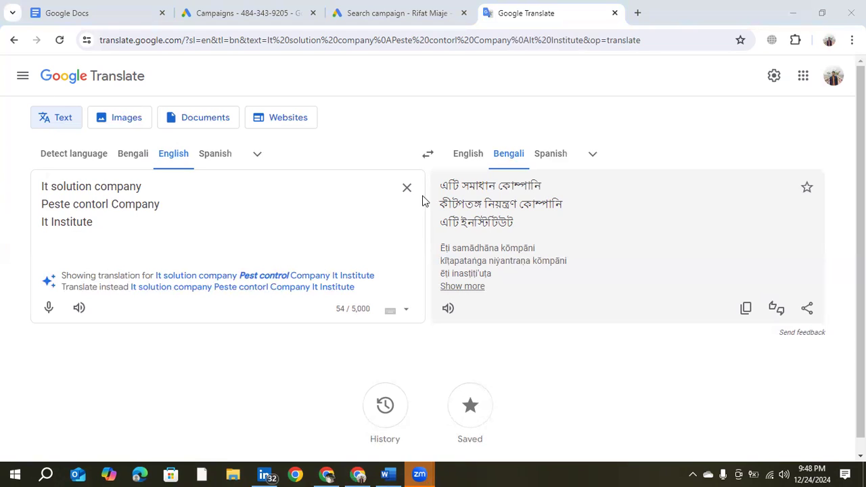
Check the keyword list in the Google Ads campaign draft and return to the Google Translate page.
{"action": "left_click", "coordinate": [403, 21]}
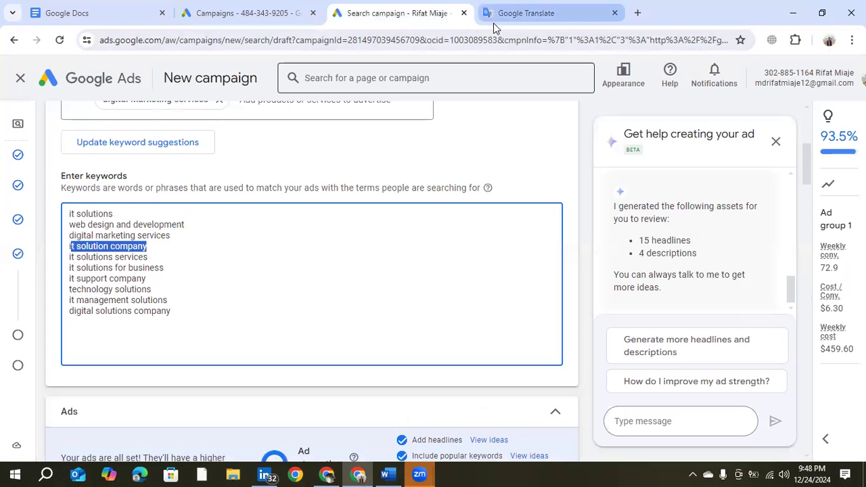
{"action": "left_click", "coordinate": [525, 13]}
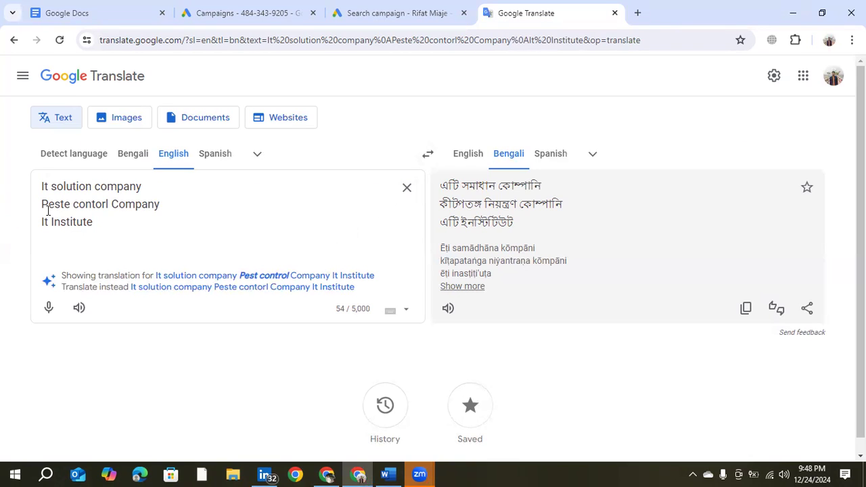
Delete the "Peste contorl Company" and "It Institute" lines and put "Best" before "It solution company".
{"action": "left_click_drag", "start_coordinate": [42, 205], "coordinate": [96, 229]}
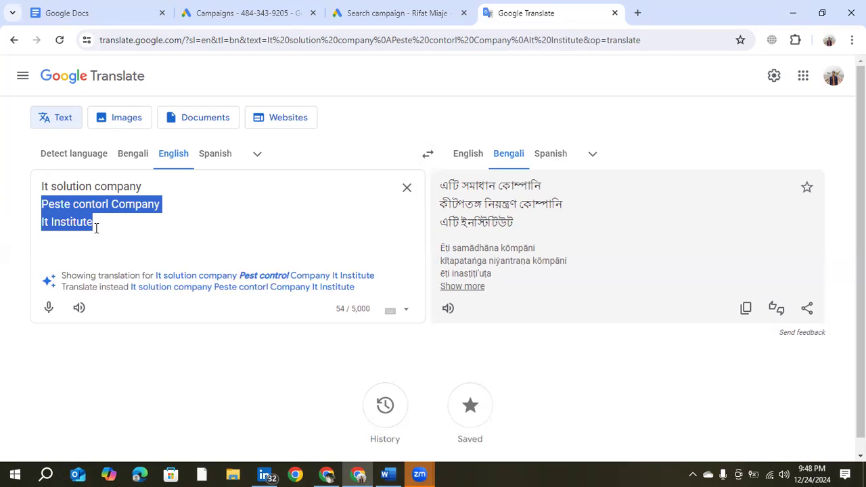
{"action": "key", "text": "BackSpace"}
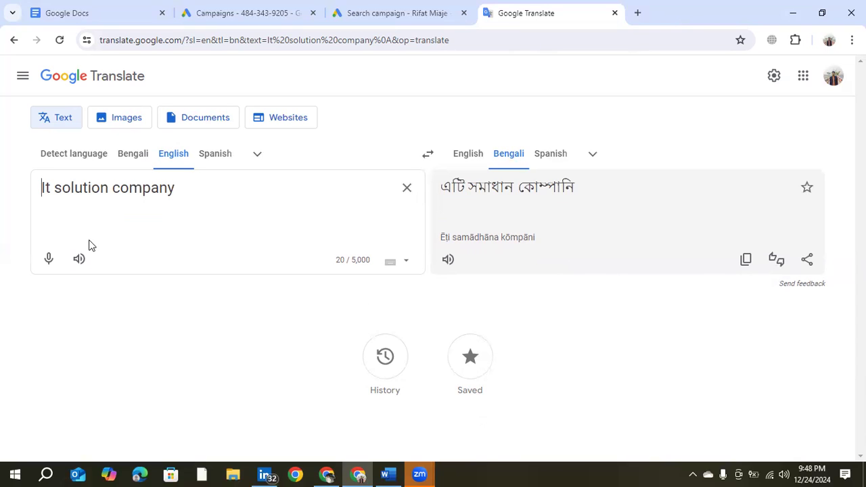
{"action": "type", "text": "Best"}
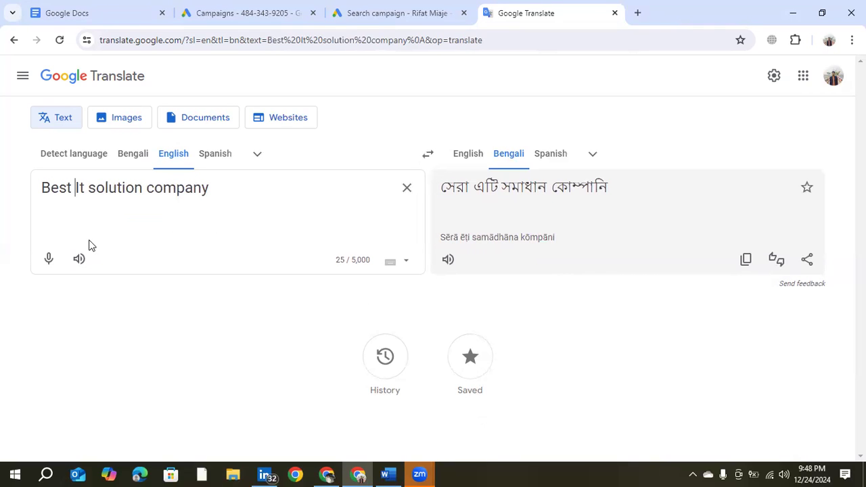
Add a second source line reading "it solution company in BD" by reusing the copied phrase.
{"action": "left_click", "coordinate": [223, 190]}
{"action": "key", "text": "Return"}
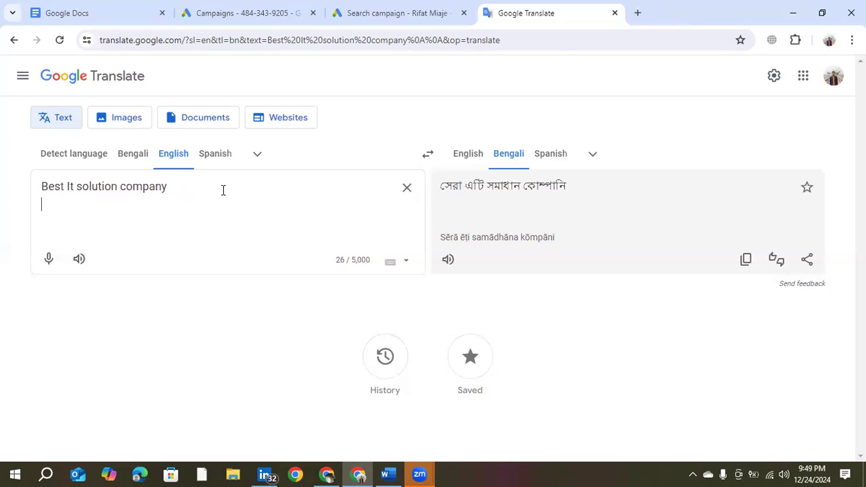
{"action": "key", "text": "ctrl+v"}
{"action": "type", "text": "in BD"}
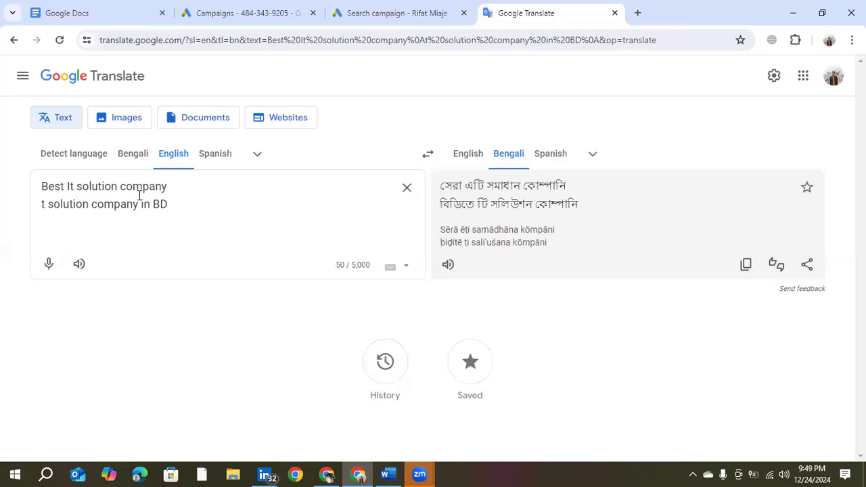
{"action": "left_click", "coordinate": [42, 206]}
{"action": "type", "text": "i"}
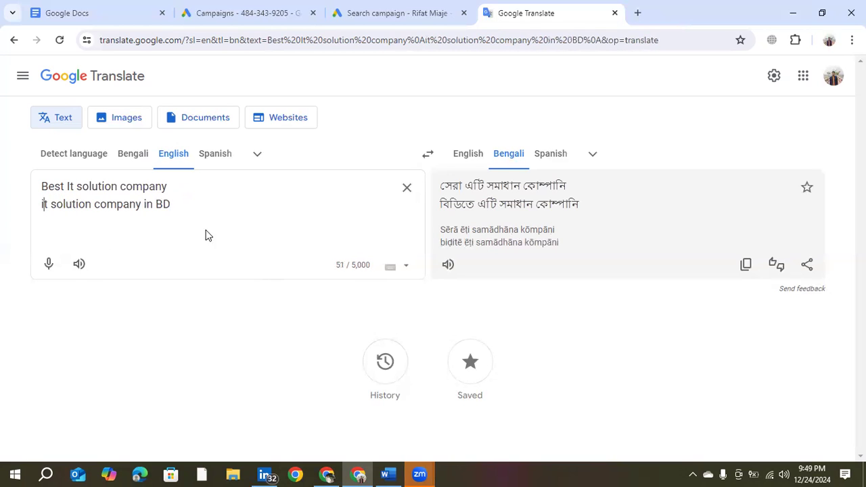
Examine the core phrase "It solution company" within the first line by highlighting its words.
{"action": "left_click", "coordinate": [184, 210]}
{"action": "left_click_drag", "start_coordinate": [79, 190], "coordinate": [170, 191]}
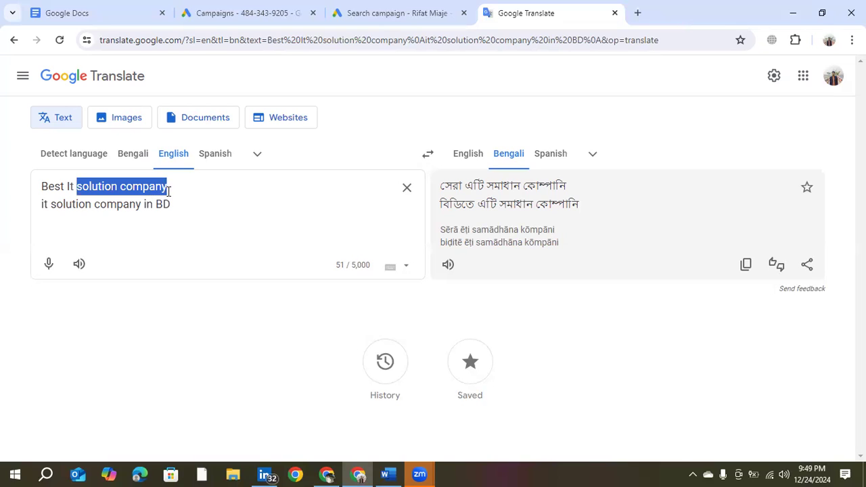
{"action": "left_click", "coordinate": [175, 203]}
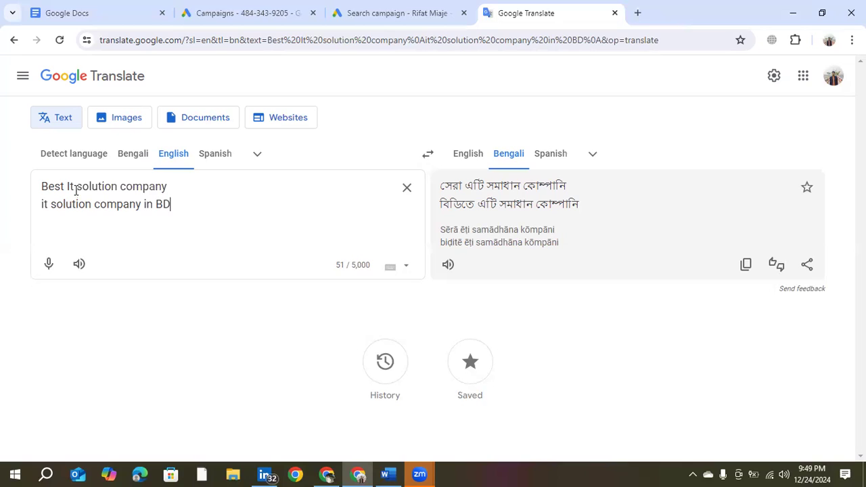
{"action": "left_click_drag", "start_coordinate": [76, 190], "coordinate": [167, 190]}
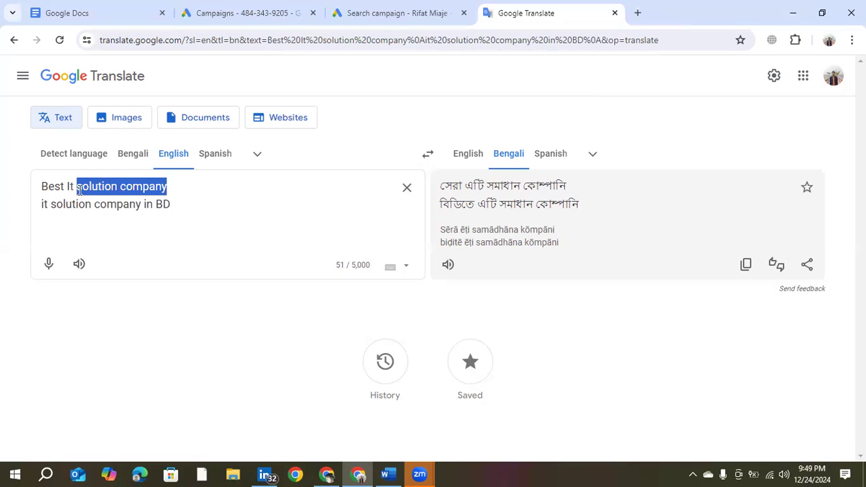
{"action": "left_click_drag", "start_coordinate": [67, 188], "coordinate": [169, 187]}
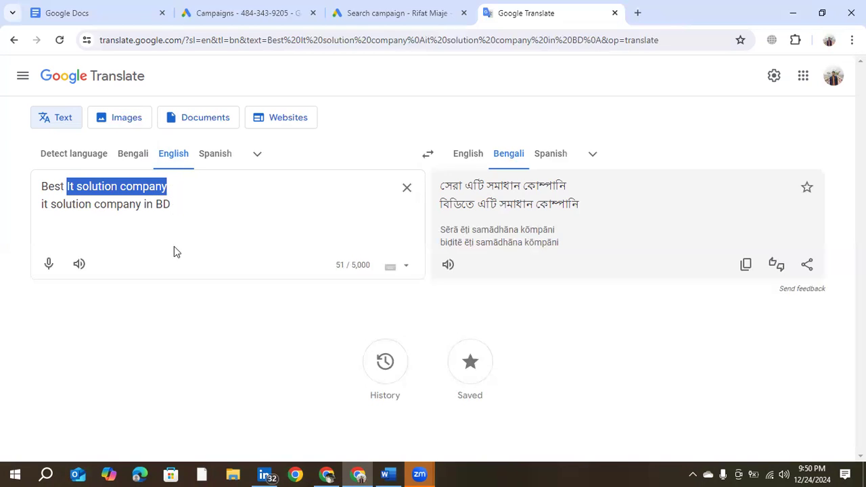
{"action": "left_click", "coordinate": [152, 230]}
{"action": "left_click_drag", "start_coordinate": [68, 188], "coordinate": [169, 193]}
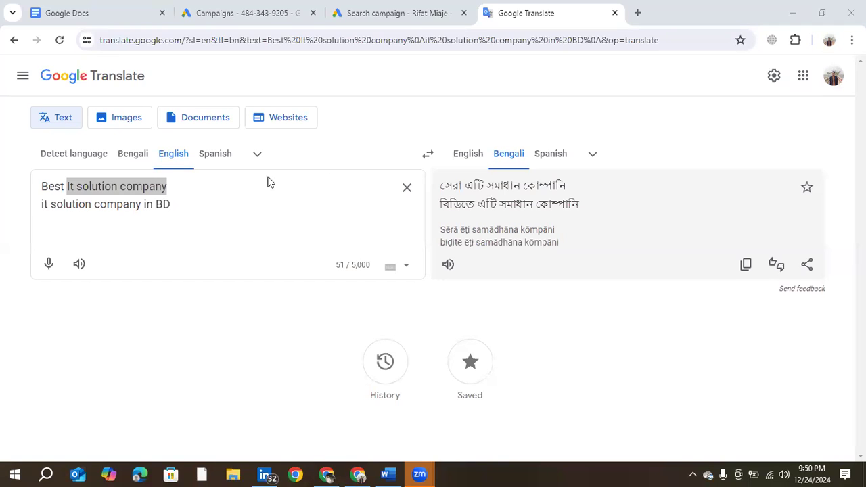
Add a third source line reading "Best Moving Service".
{"action": "left_click", "coordinate": [193, 203]}
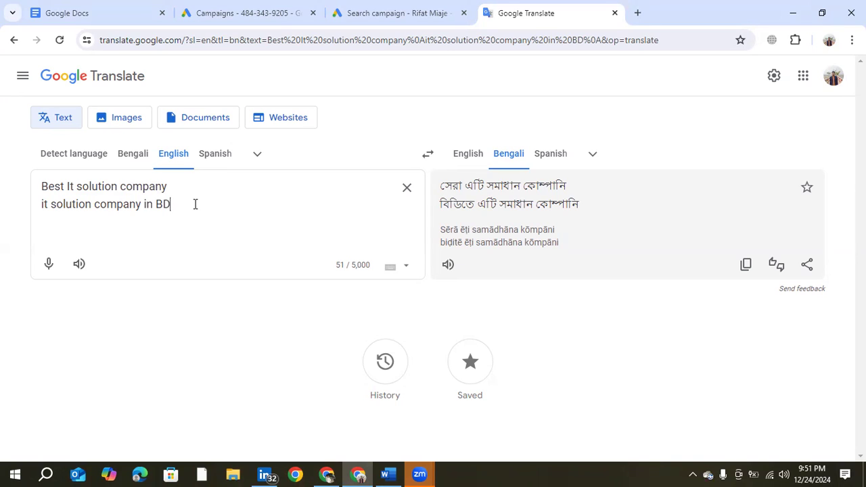
{"action": "key", "text": "Return"}
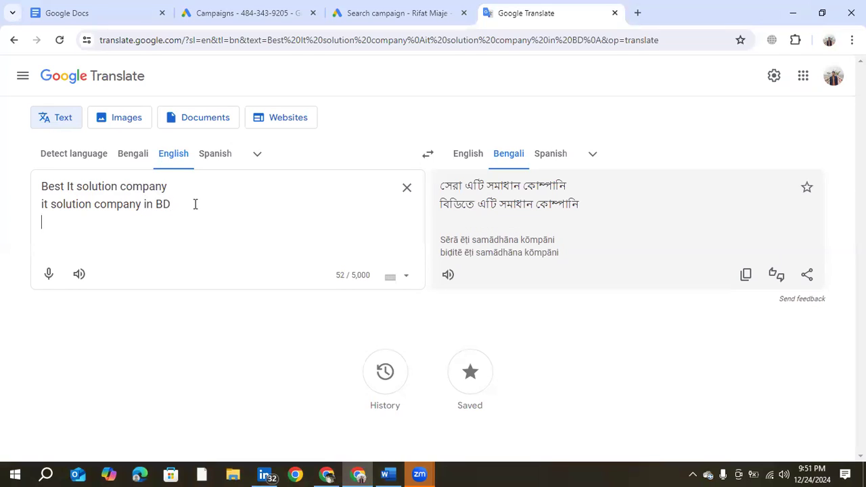
{"action": "type", "text": "Mo"}
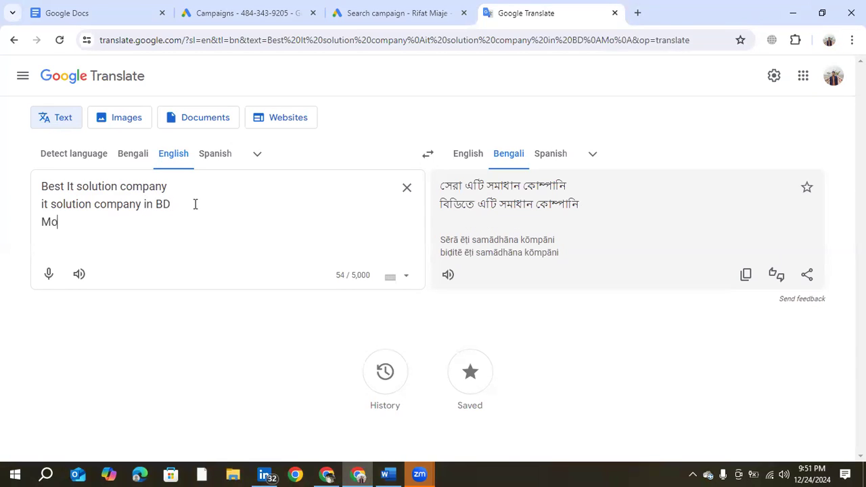
{"action": "type", "text": "ving "}
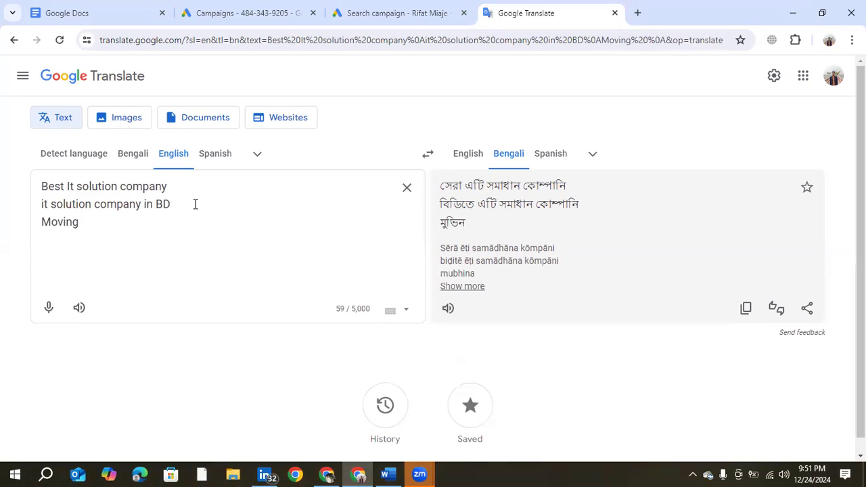
{"action": "type", "text": "Ser"}
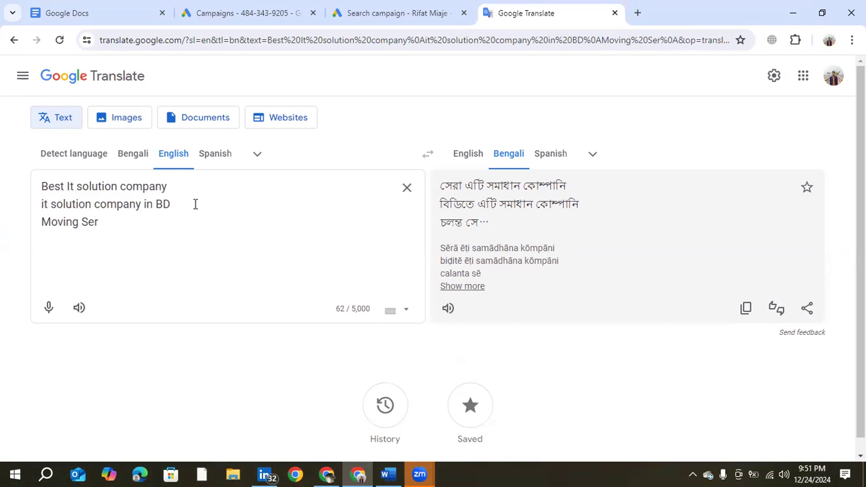
{"action": "type", "text": "vice"}
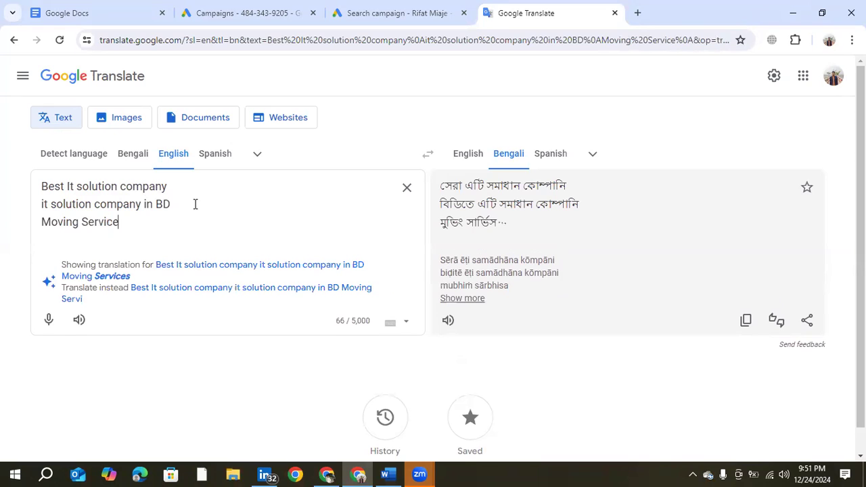
{"action": "left_click", "coordinate": [42, 221]}
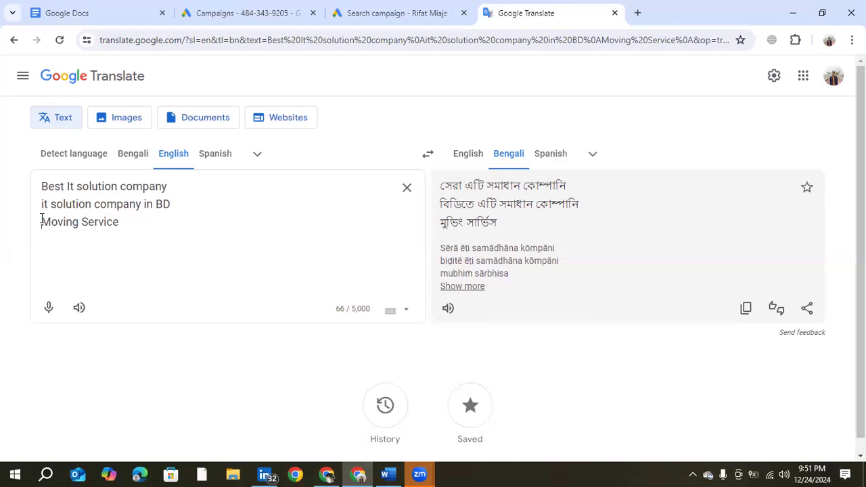
{"action": "type", "text": "Best"}
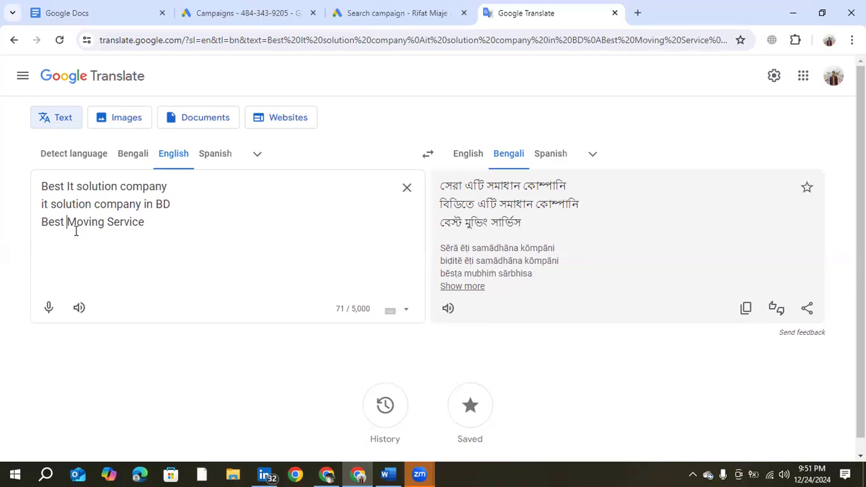
Add a fourth source line reading "chef moving service".
{"action": "left_click", "coordinate": [155, 225]}
{"action": "key", "text": "Return"}
{"action": "type", "text": "chef"}
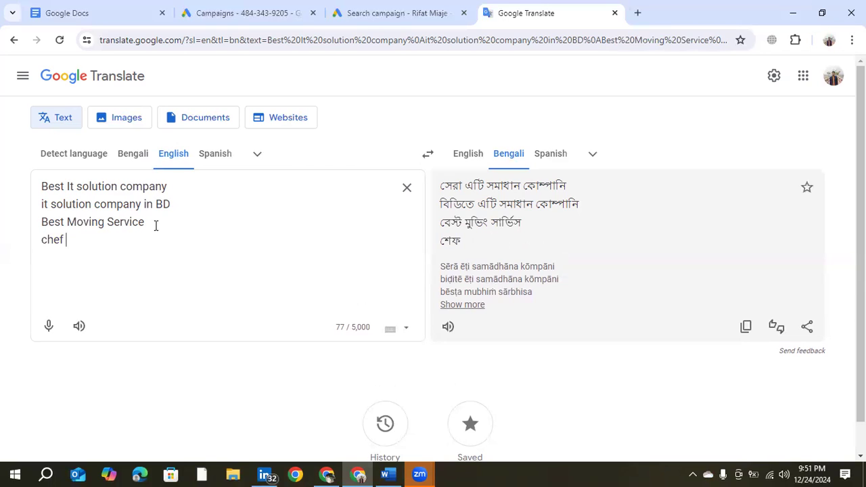
{"action": "type", "text": "moving ser"}
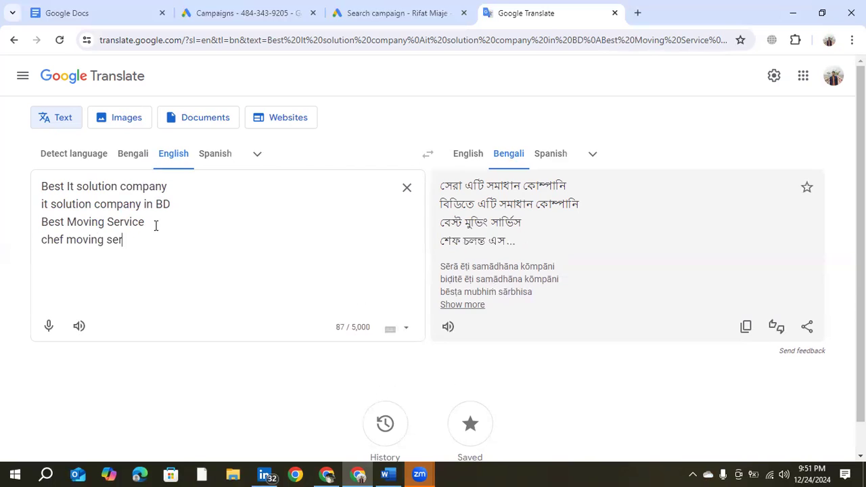
{"action": "type", "text": "vice"}
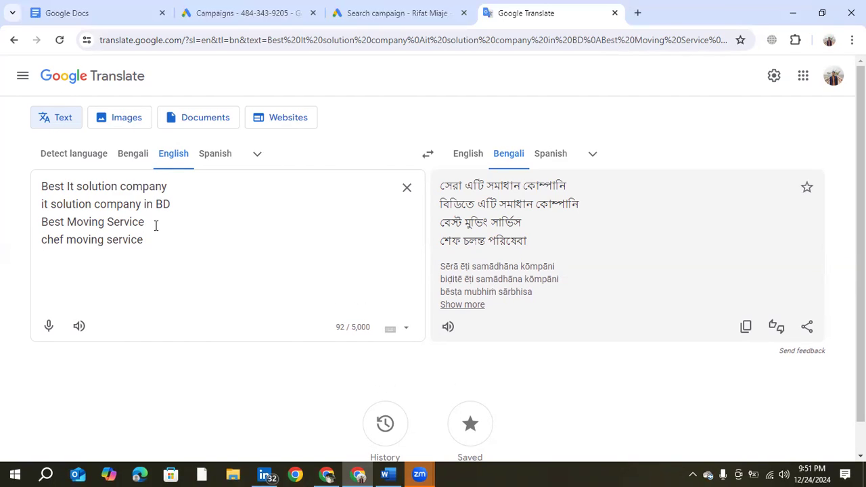
Add the lines "Better" and "lowest" at the end of the source text, and append "Dhaka" to the "chef moving service" line.
{"action": "key", "text": "Return"}
{"action": "type", "text": "Better"}
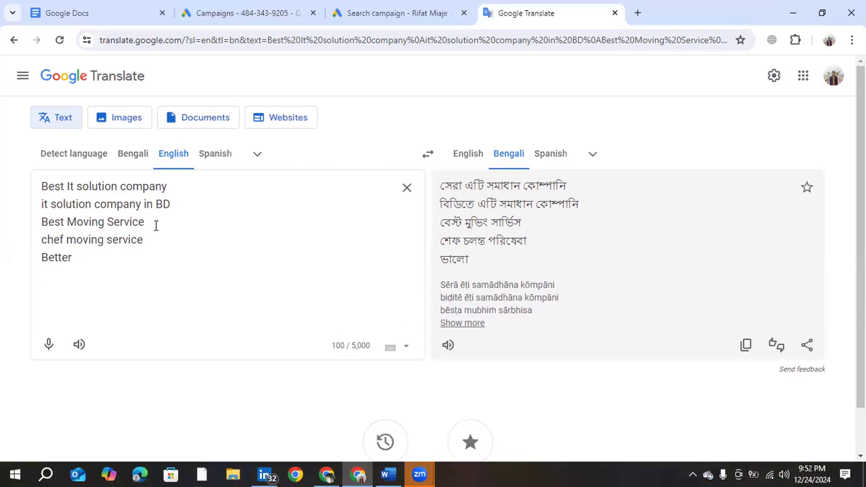
{"action": "type", "text": "lowest"}
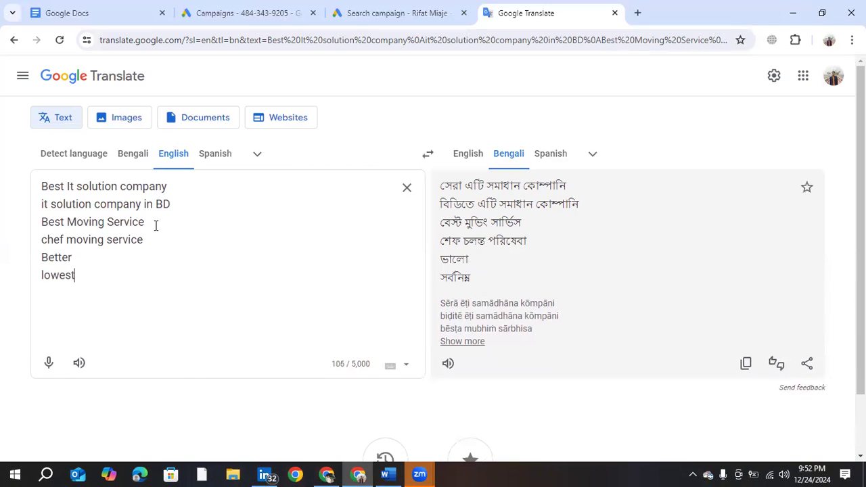
{"action": "left_click", "coordinate": [161, 240]}
{"action": "type", "text": "Dhaka"}
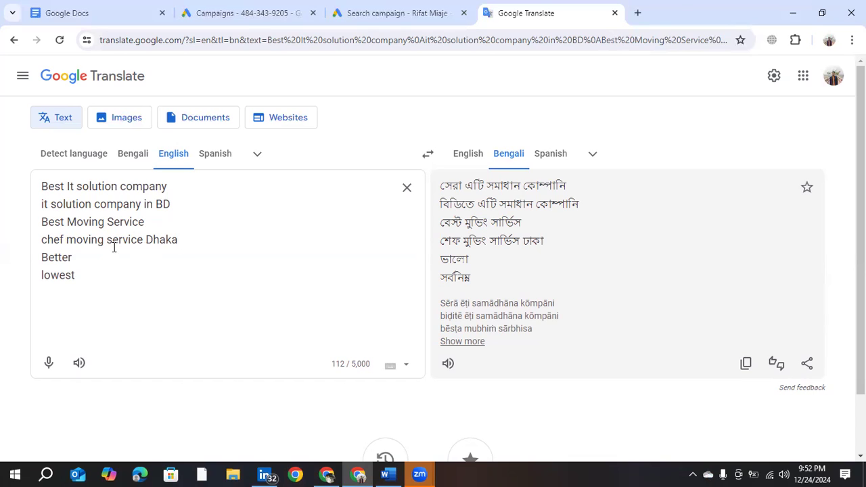
Examine the core phrase "moving service" and the full line "Best It solution company" by highlighting them.
{"action": "left_click_drag", "start_coordinate": [66, 239], "coordinate": [144, 238]}
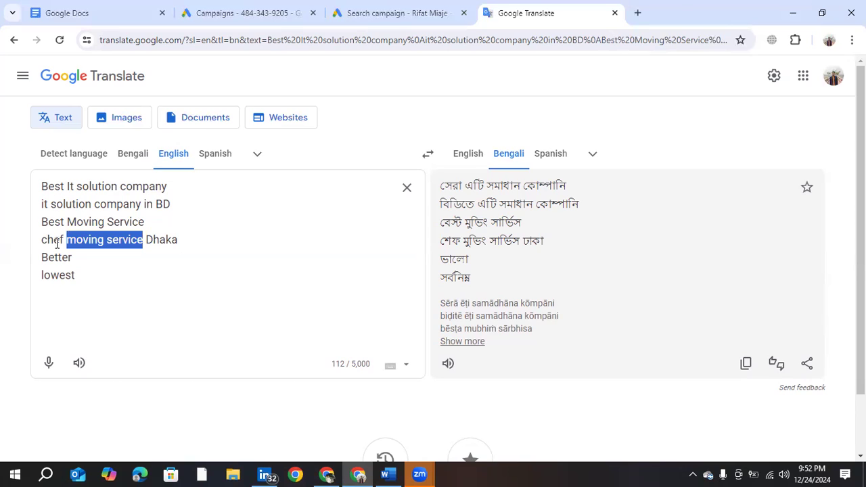
{"action": "left_click", "coordinate": [43, 186]}
{"action": "left_click_drag", "start_coordinate": [43, 187], "coordinate": [178, 193]}
{"action": "left_click", "coordinate": [178, 193]}
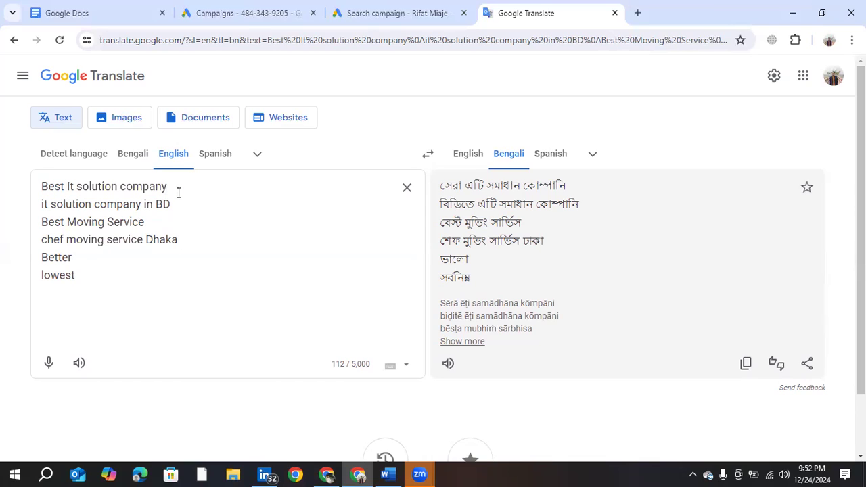
{"action": "left_click_drag", "start_coordinate": [41, 187], "coordinate": [188, 187]}
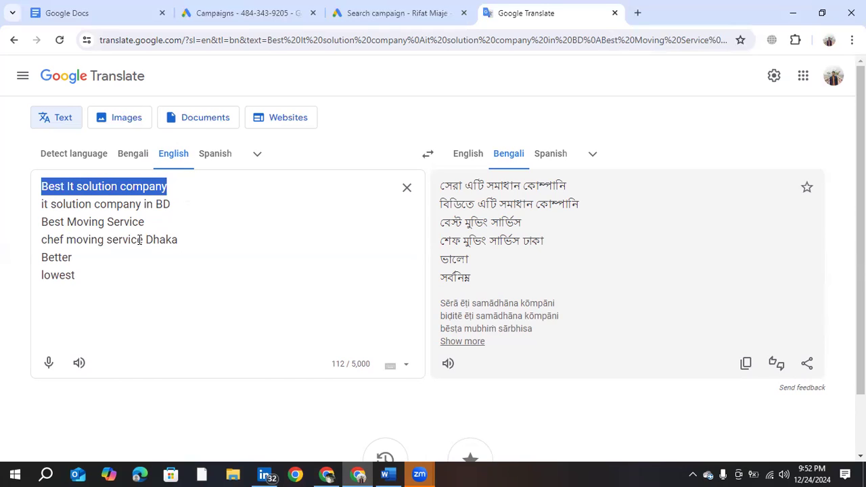
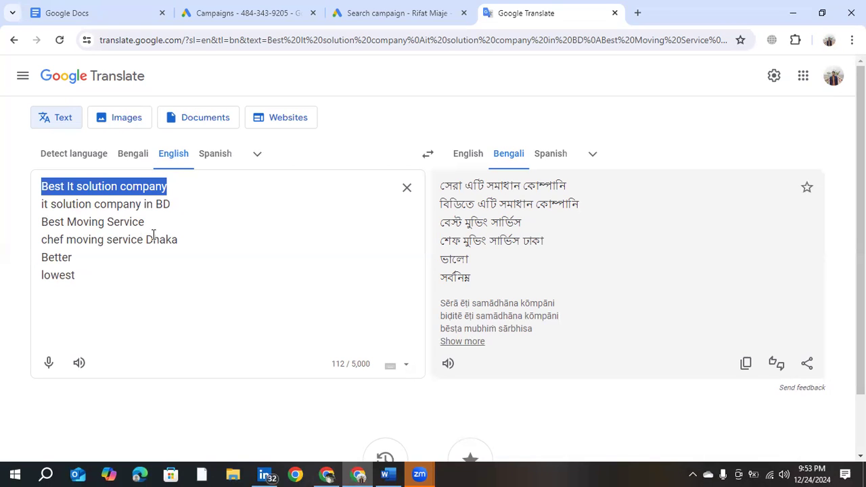
{"action": "left_click", "coordinate": [153, 235]}
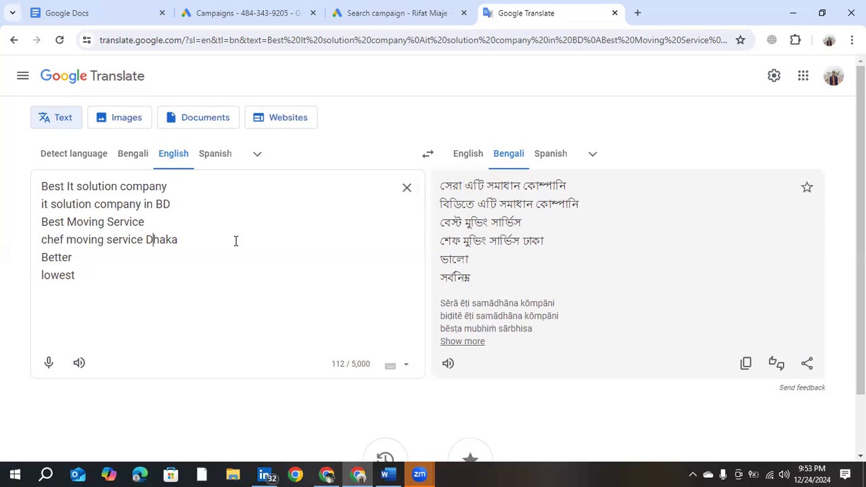
Switch to the Google Ads campaign draft and review the entered keywords, highlighting the list from "digital solutions company" up to "it solutions".
{"action": "left_click", "coordinate": [389, 13]}
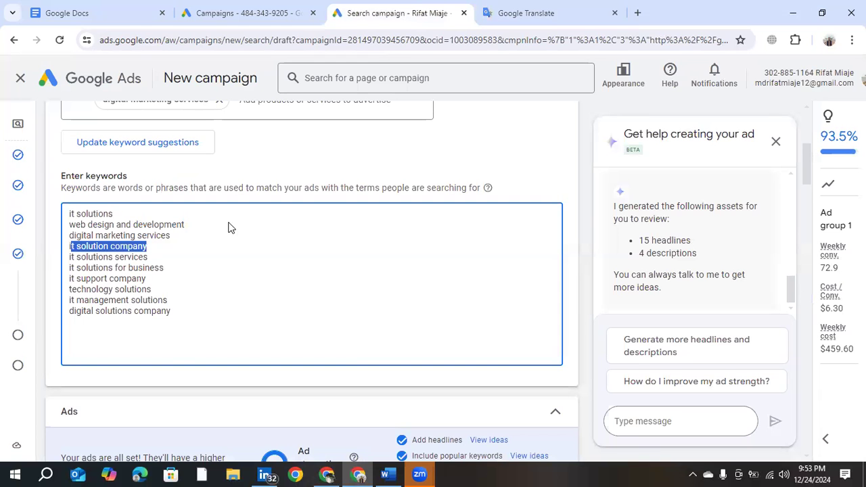
{"action": "left_click", "coordinate": [180, 264]}
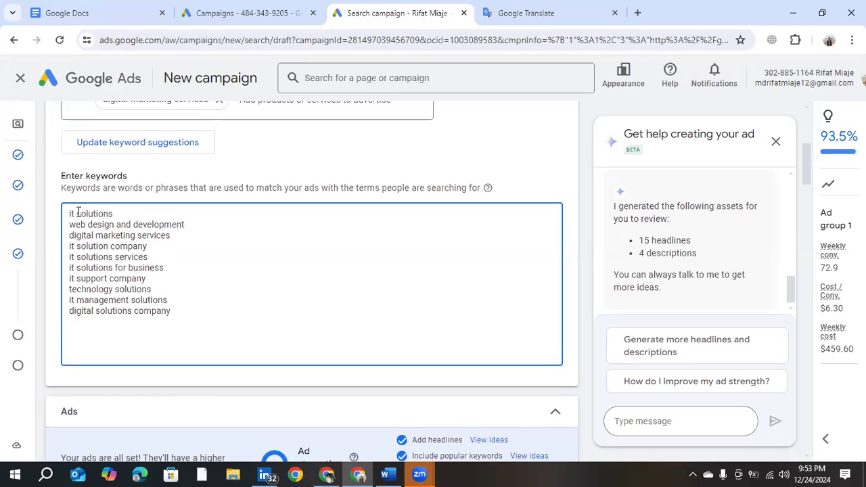
{"action": "left_click", "coordinate": [115, 213]}
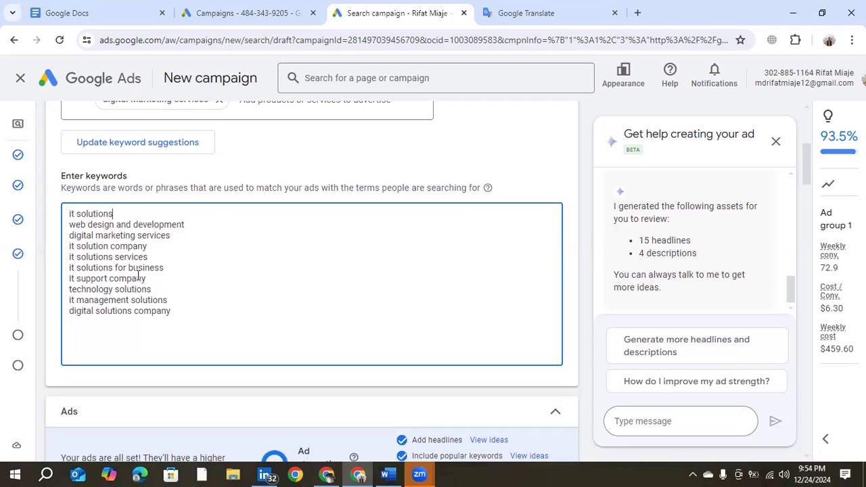
{"action": "left_click_drag", "start_coordinate": [173, 313], "coordinate": [72, 215]}
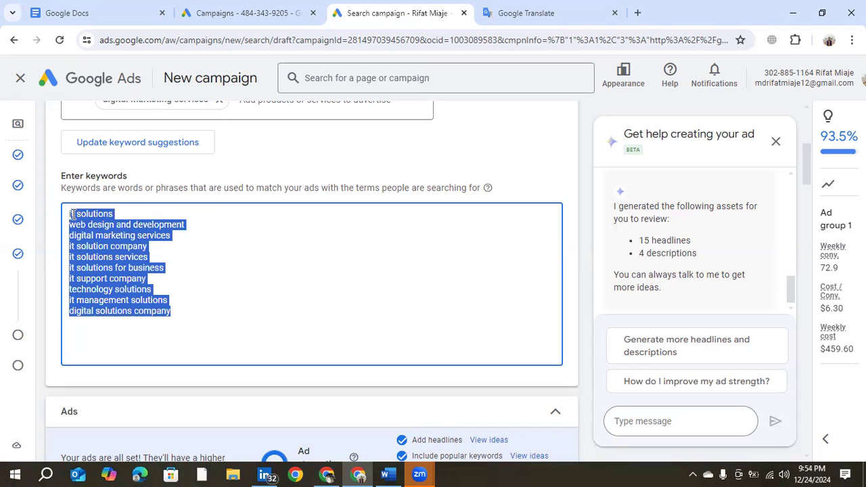
{"action": "left_click", "coordinate": [171, 269]}
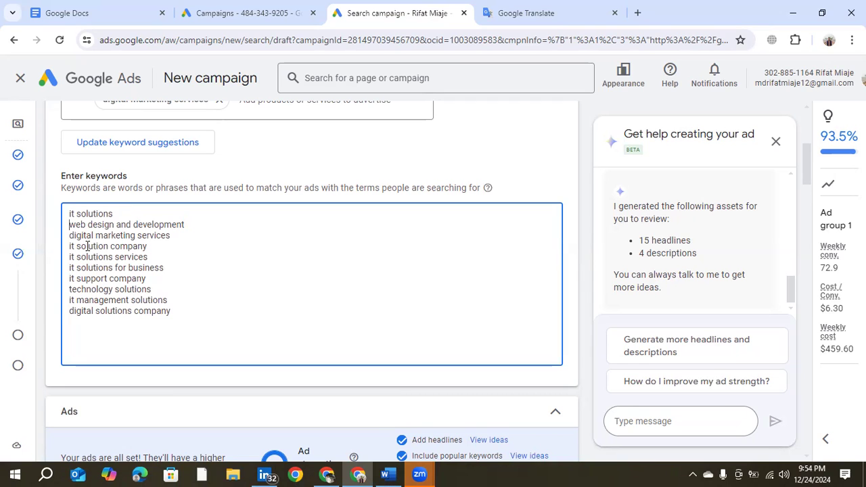
Enclose the keyword "web design and development" in double quotation marks.
{"action": "type", "text": "\""}
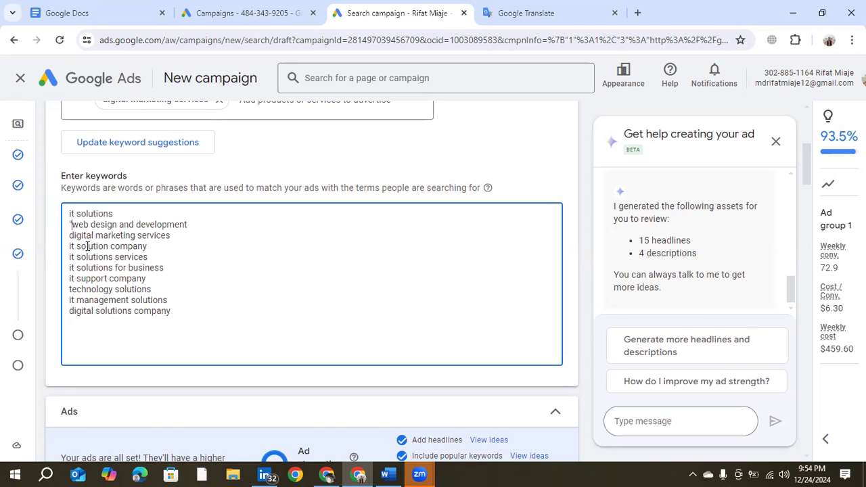
{"action": "left_click", "coordinate": [192, 225], "text": "shift"}
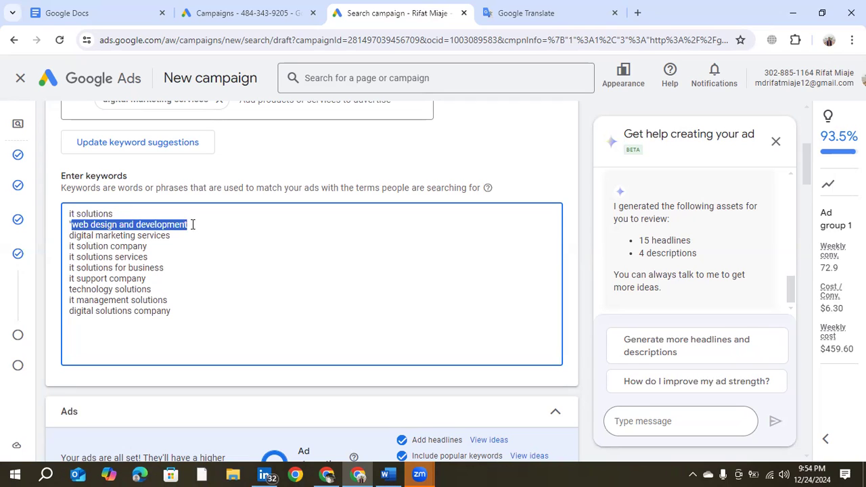
{"action": "left_click", "coordinate": [192, 224]}
{"action": "type", "text": "\""}
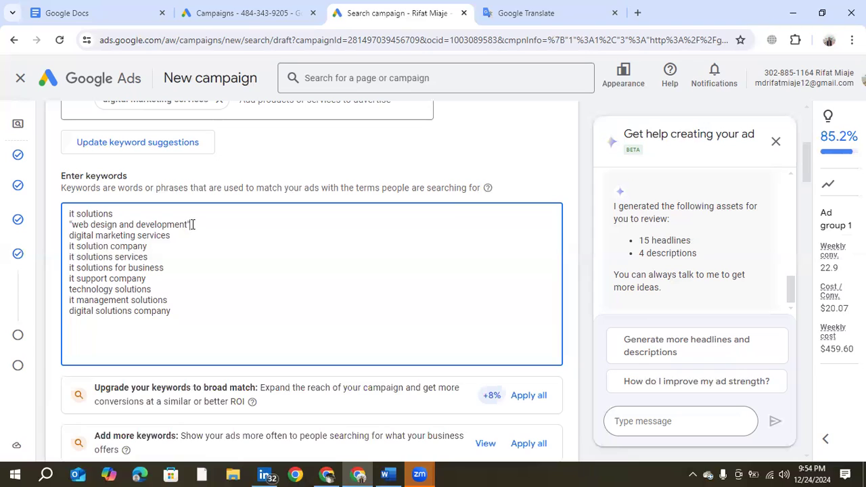
Enclose the keyword "it solution company" in square brackets.
{"action": "left_click", "coordinate": [71, 249]}
{"action": "type", "text": "{"}
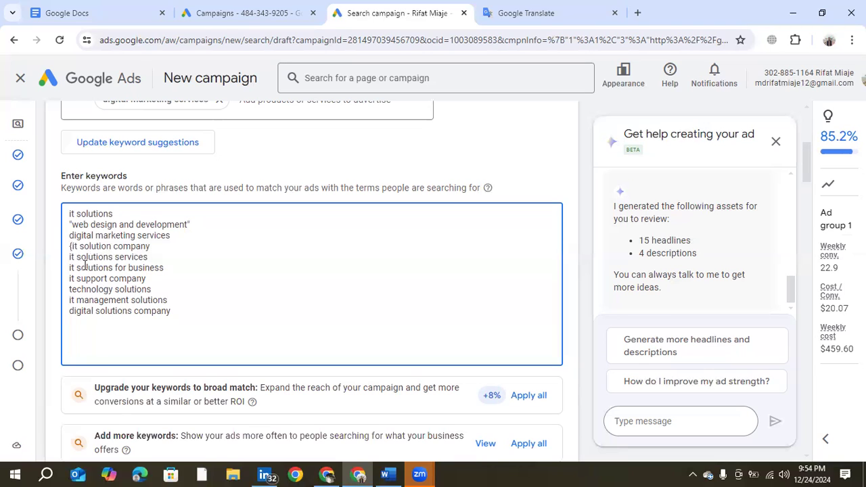
{"action": "key", "text": "BackSpace"}
{"action": "type", "text": "["}
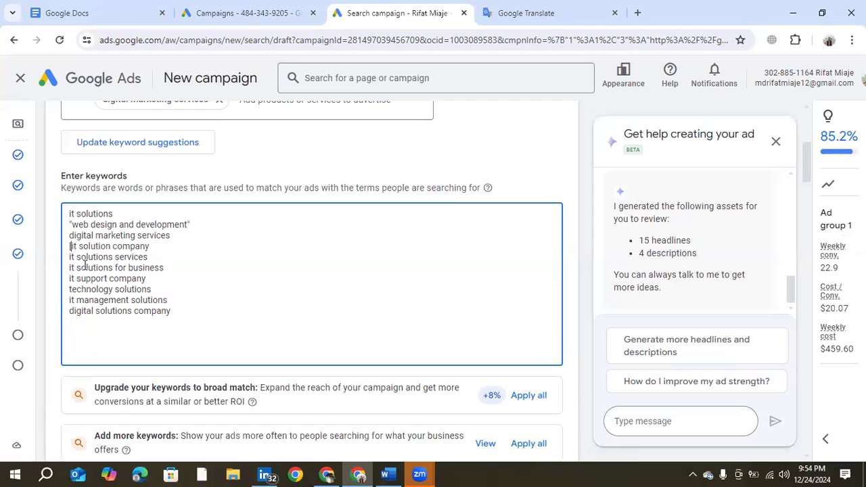
{"action": "left_click", "coordinate": [154, 247]}
{"action": "type", "text": "]"}
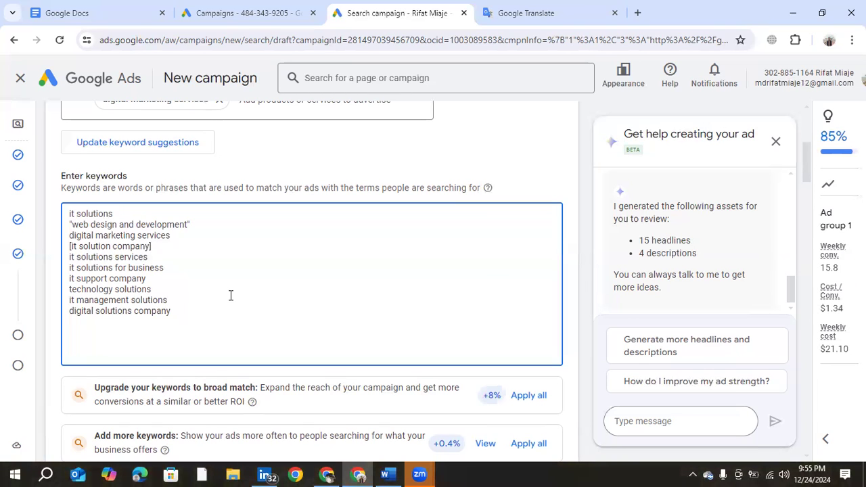
{"action": "type", "text": "]"}
{"action": "key", "text": "BackSpace"}
Switch to Google Translate and highlight "It solution company" in the first source line.
{"action": "left_click", "coordinate": [544, 9]}
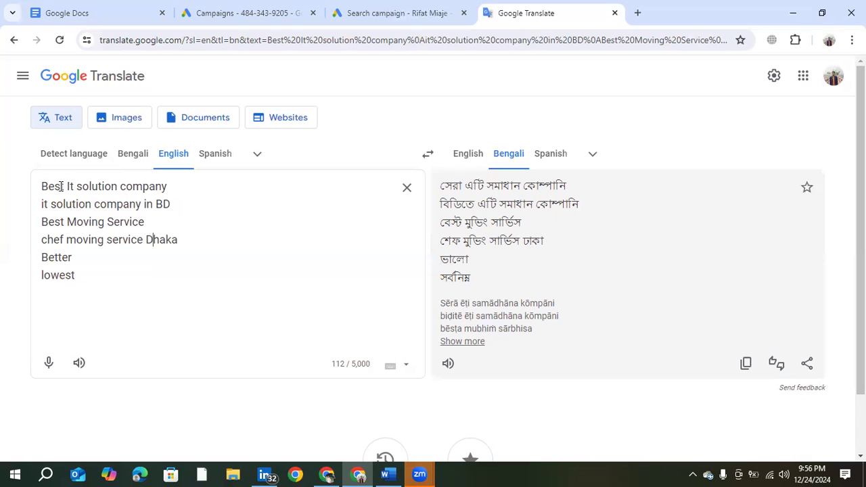
{"action": "left_click_drag", "start_coordinate": [67, 186], "coordinate": [167, 190]}
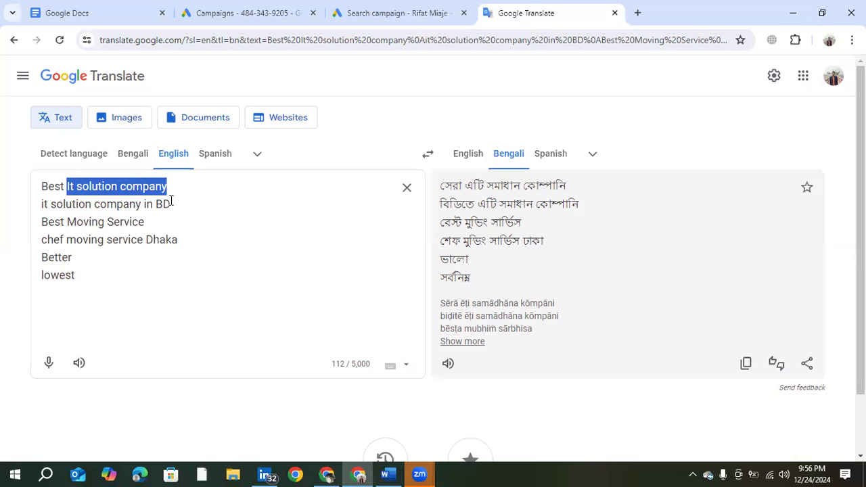
Return to the Google Ads campaign draft and review the ad's display path and headlines below the keywords.
{"action": "left_click", "coordinate": [433, 8]}
{"action": "scroll", "coordinate": [350, 266], "scroll_direction": "down", "scroll_amount": 3}
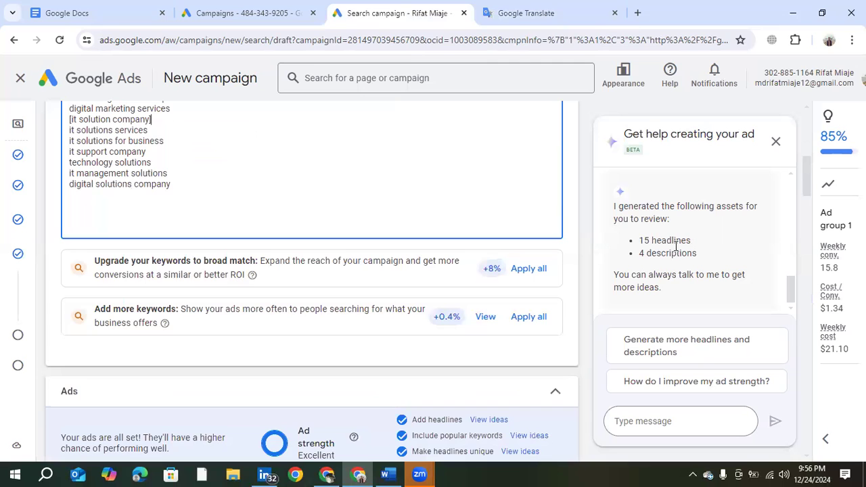
{"action": "scroll", "coordinate": [666, 298], "scroll_direction": "down", "scroll_amount": 5}
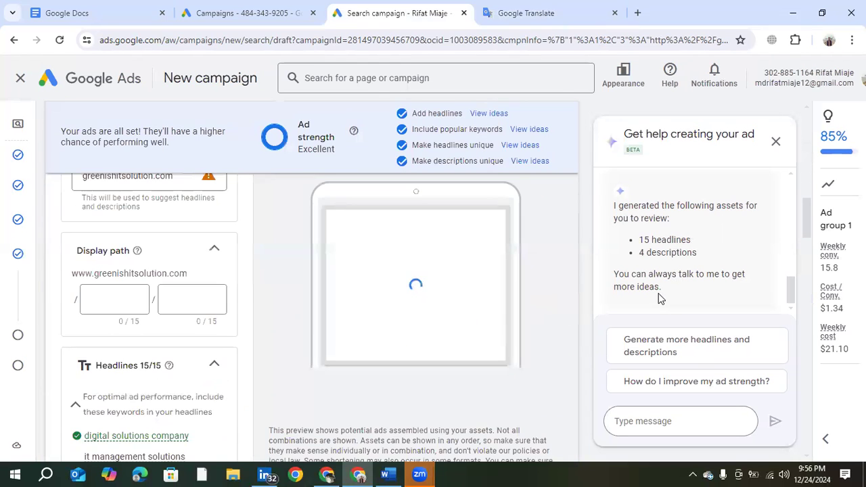
{"action": "scroll", "coordinate": [660, 297], "scroll_direction": "down", "scroll_amount": 5}
{"action": "scroll", "coordinate": [655, 290], "scroll_direction": "down", "scroll_amount": 5}
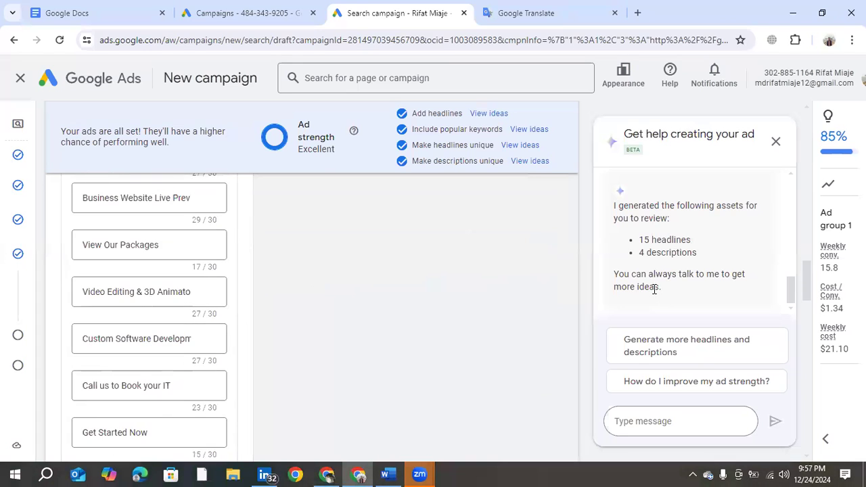
{"action": "scroll", "coordinate": [655, 288], "scroll_direction": "up", "scroll_amount": 3}
{"action": "scroll", "coordinate": [502, 263], "scroll_direction": "up", "scroll_amount": 5}
{"action": "scroll", "coordinate": [501, 268], "scroll_direction": "up", "scroll_amount": 15}
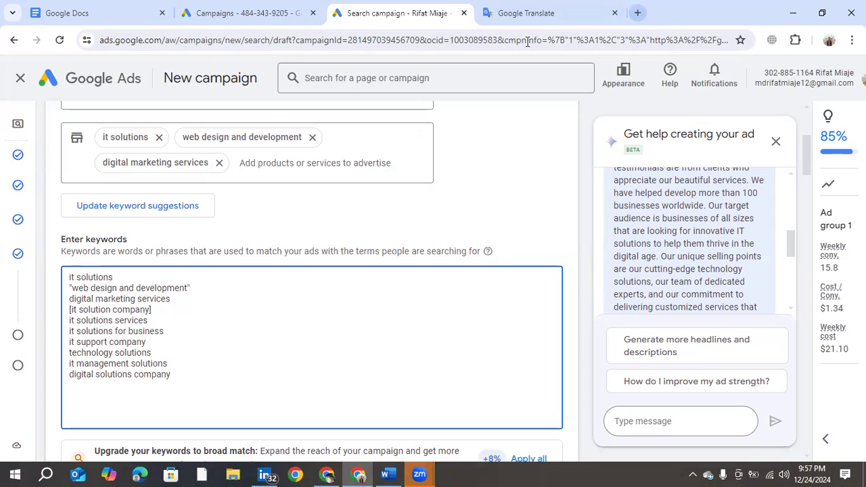
Switch to the Google Ads account, open Keyword Planner, dismiss the balance alert and start discovering new keywords.
{"action": "left_click", "coordinate": [280, 8]}
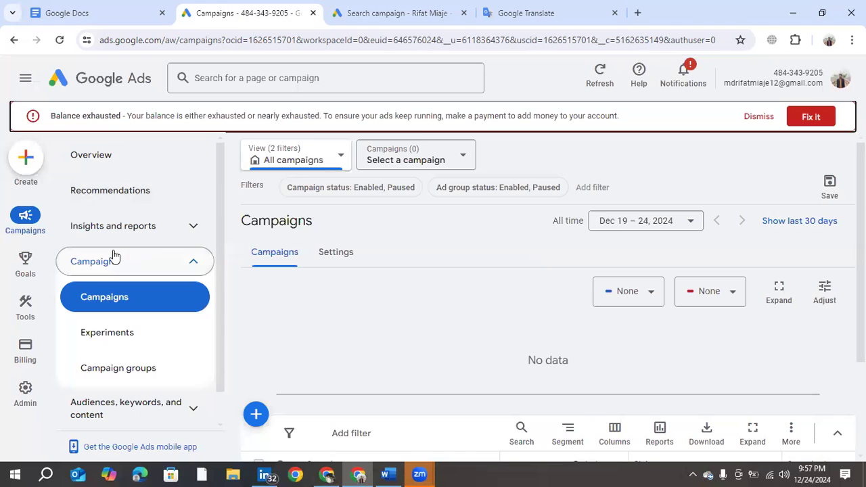
{"action": "left_click", "coordinate": [19, 309]}
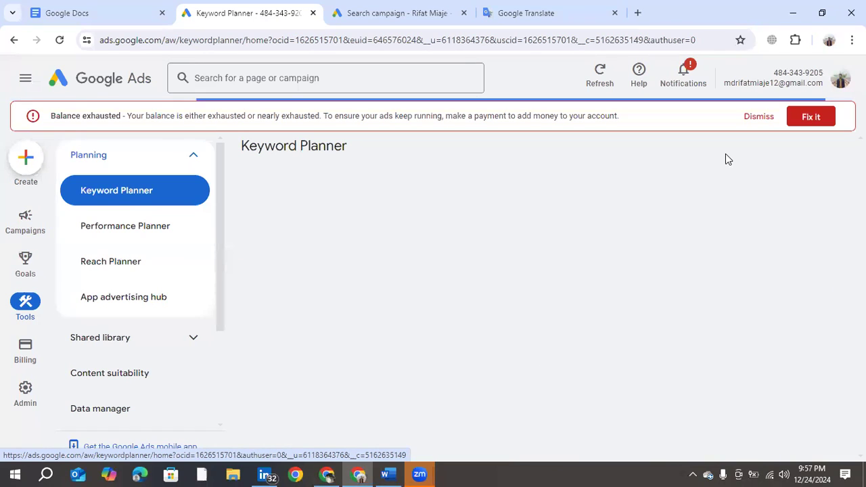
{"action": "left_click", "coordinate": [761, 118]}
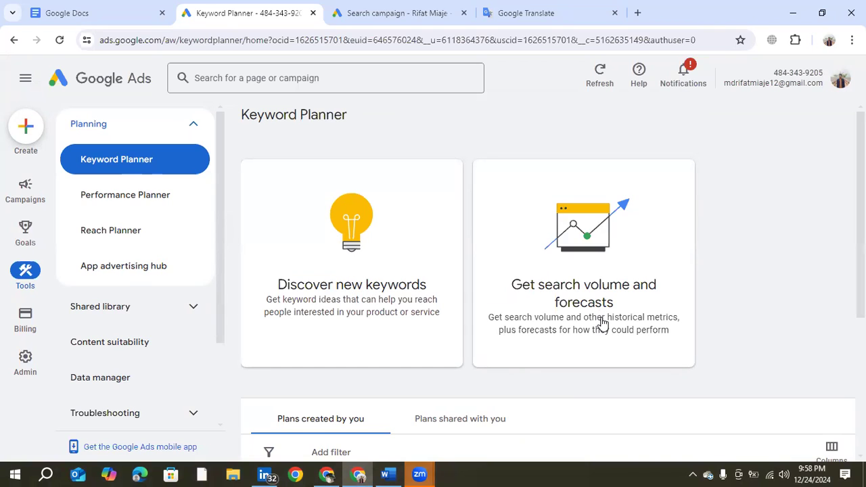
{"action": "left_click", "coordinate": [377, 275]}
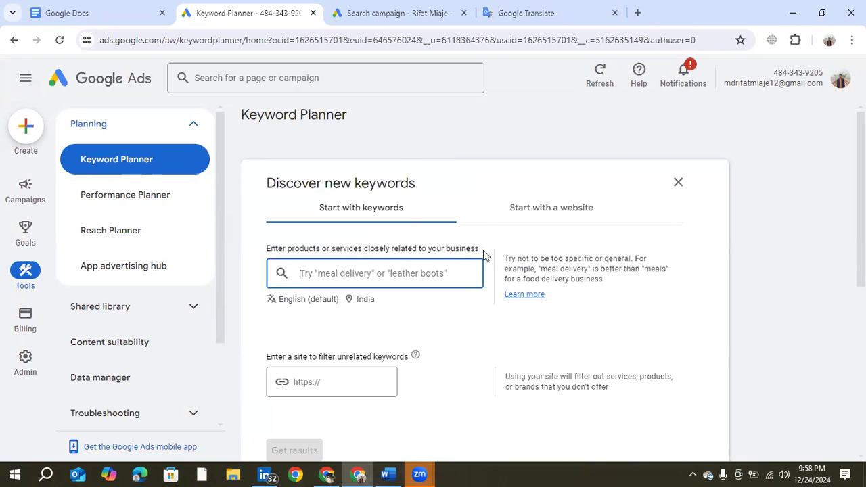
{"action": "scroll", "coordinate": [483, 261], "scroll_direction": "down", "scroll_amount": 2}
{"action": "scroll", "coordinate": [483, 262], "scroll_direction": "up", "scroll_amount": 1}
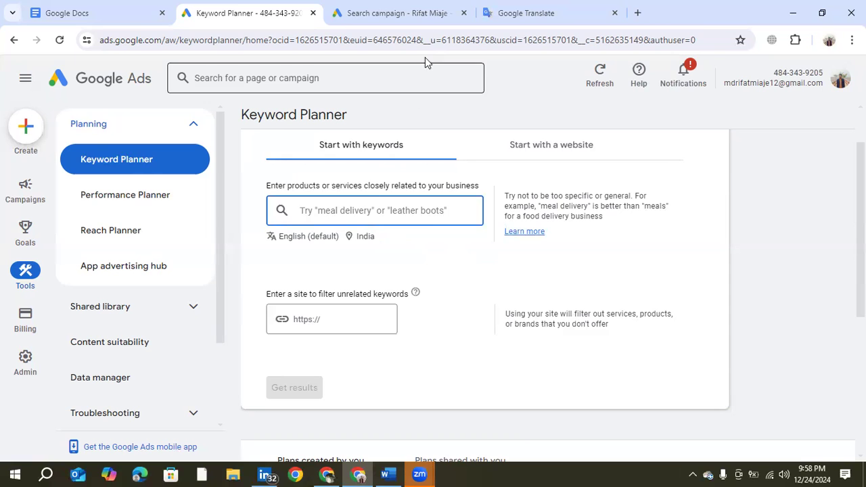
Copy the six campaign draft keywords from "it solutions services" to "digital solutions company" into the Keyword Planner's products or services input.
{"action": "left_click", "coordinate": [414, 13]}
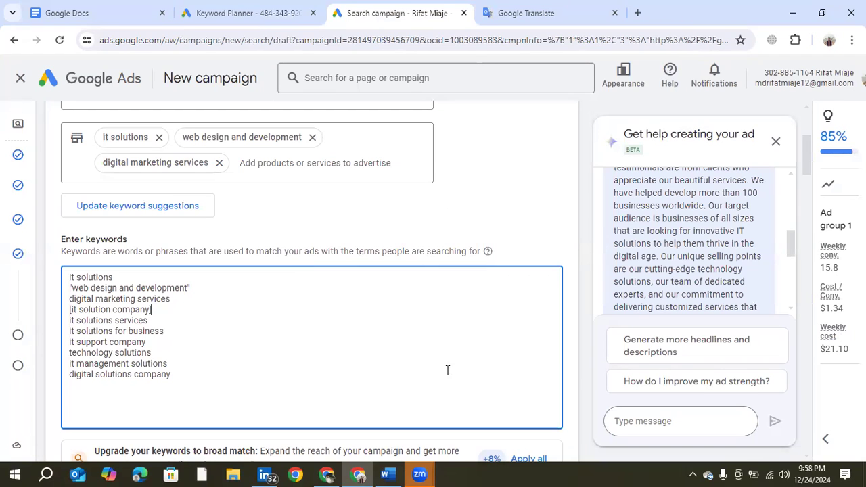
{"action": "left_click_drag", "start_coordinate": [175, 374], "coordinate": [68, 327]}
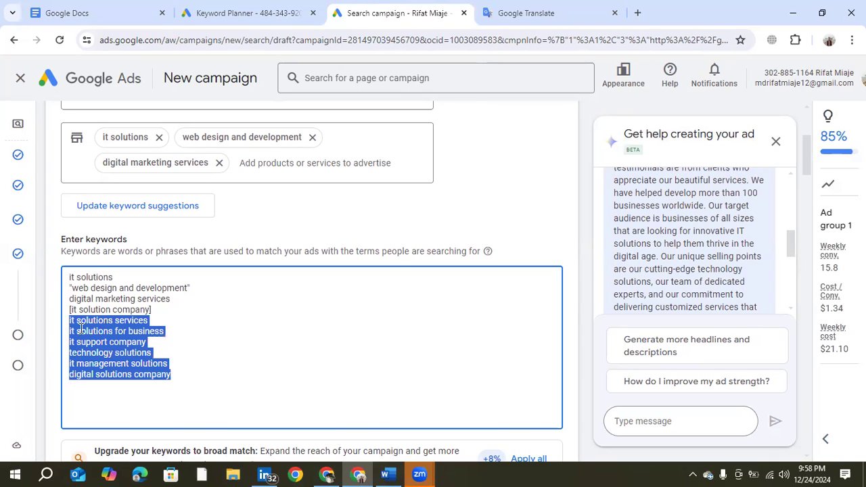
{"action": "right_click", "coordinate": [80, 327]}
{"action": "left_click", "coordinate": [155, 93]}
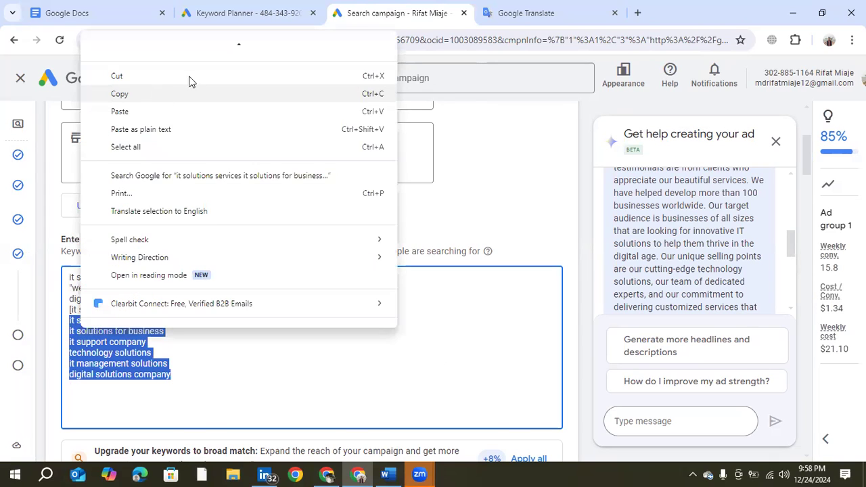
{"action": "left_click", "coordinate": [246, 13]}
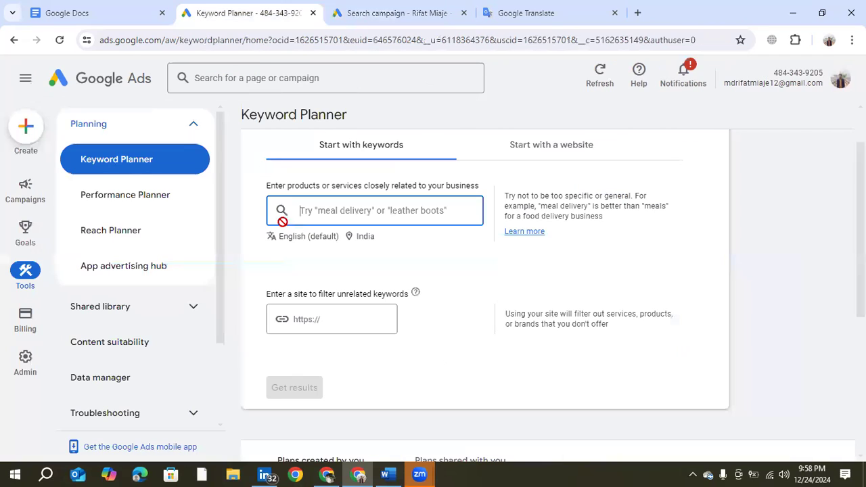
{"action": "right_click", "coordinate": [329, 214]}
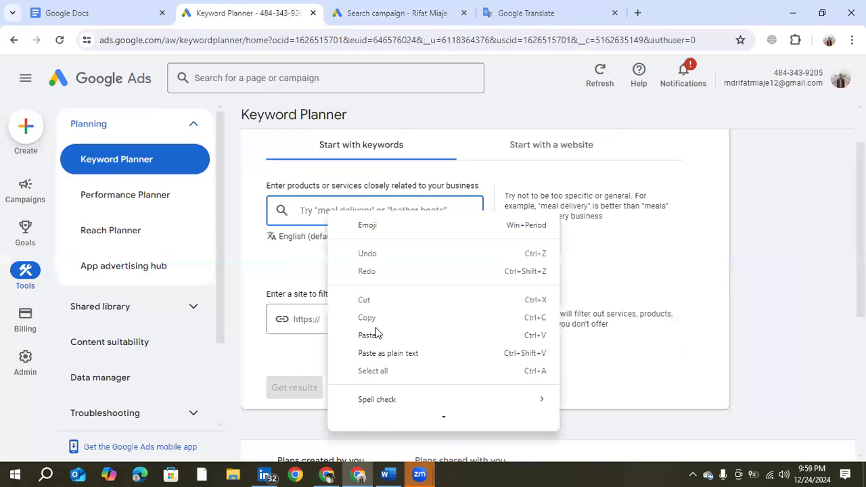
{"action": "left_click", "coordinate": [373, 334]}
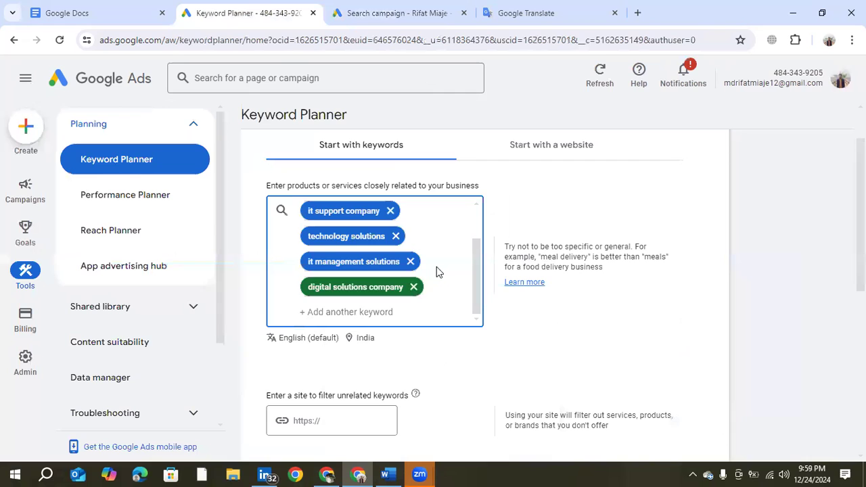
{"action": "scroll", "coordinate": [436, 272], "scroll_direction": "up", "scroll_amount": 2}
{"action": "scroll", "coordinate": [445, 291], "scroll_direction": "down", "scroll_amount": 2}
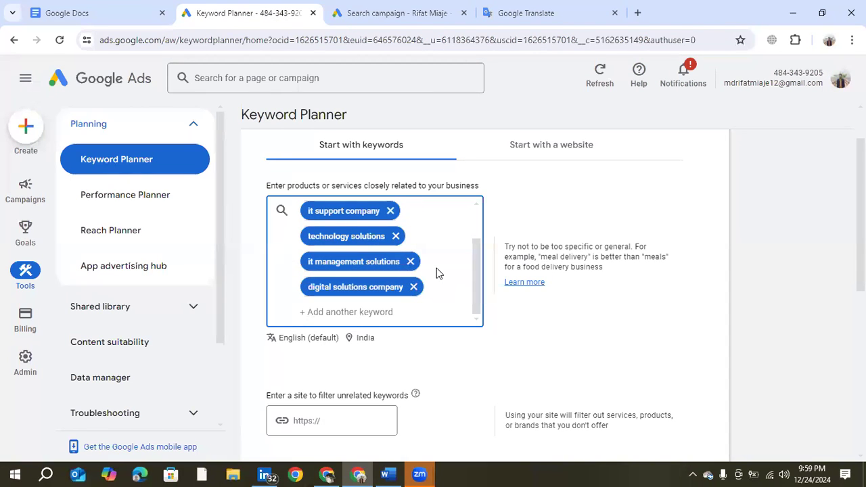
Set the keyword search location to Qatar by including that country and removing India.
{"action": "scroll", "coordinate": [444, 275], "scroll_direction": "up", "scroll_amount": 3}
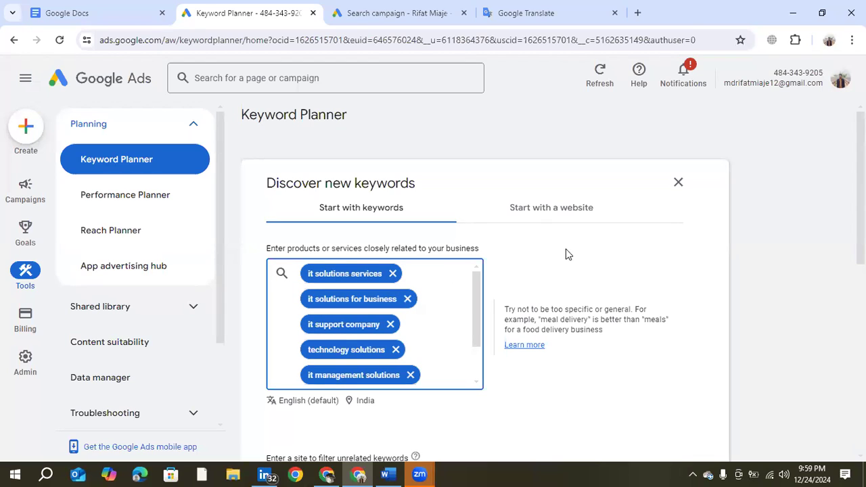
{"action": "scroll", "coordinate": [575, 257], "scroll_direction": "down", "scroll_amount": 2}
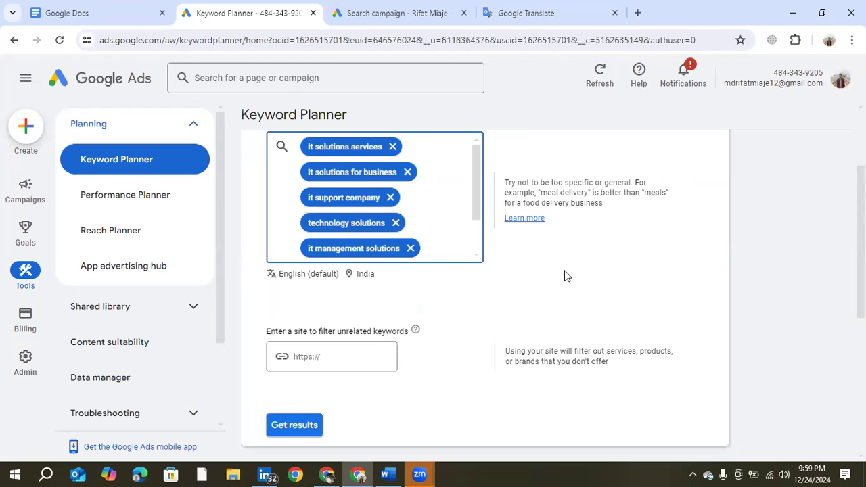
{"action": "left_click", "coordinate": [363, 278]}
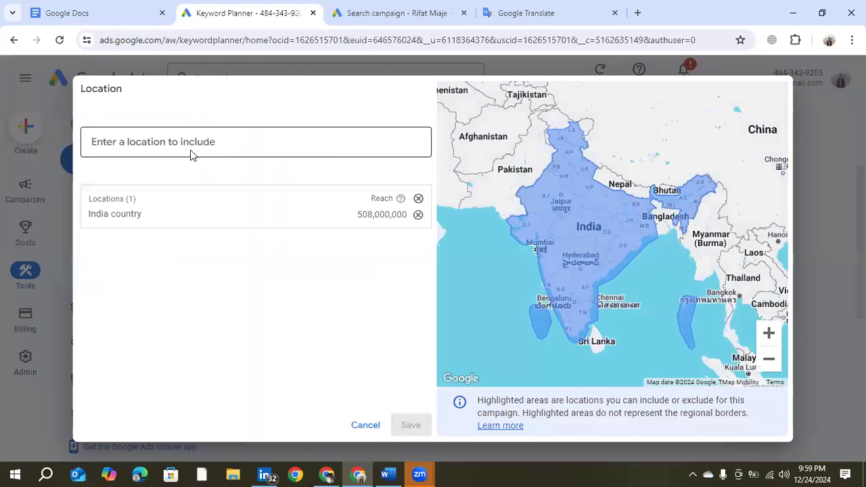
{"action": "type", "text": "QAtar"}
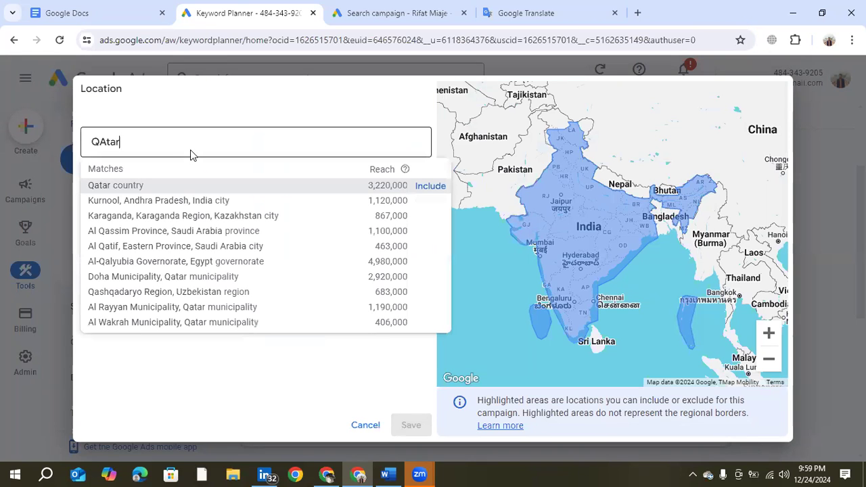
{"action": "left_click", "coordinate": [181, 186]}
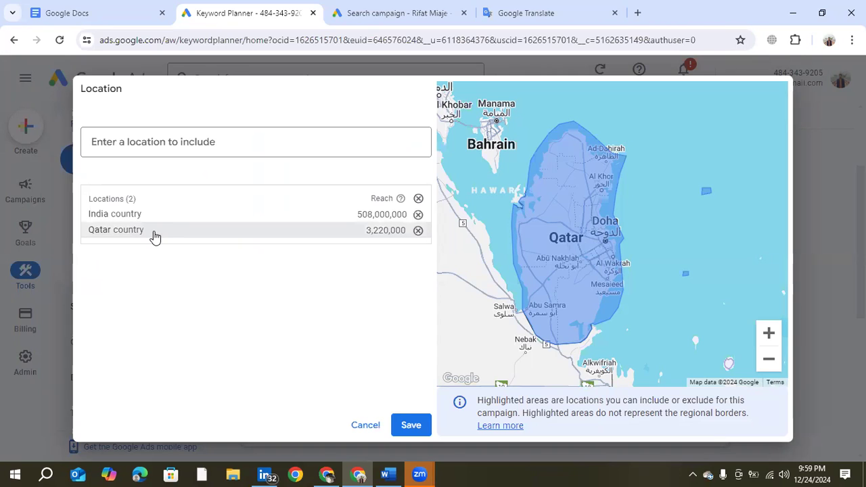
{"action": "left_click", "coordinate": [418, 215]}
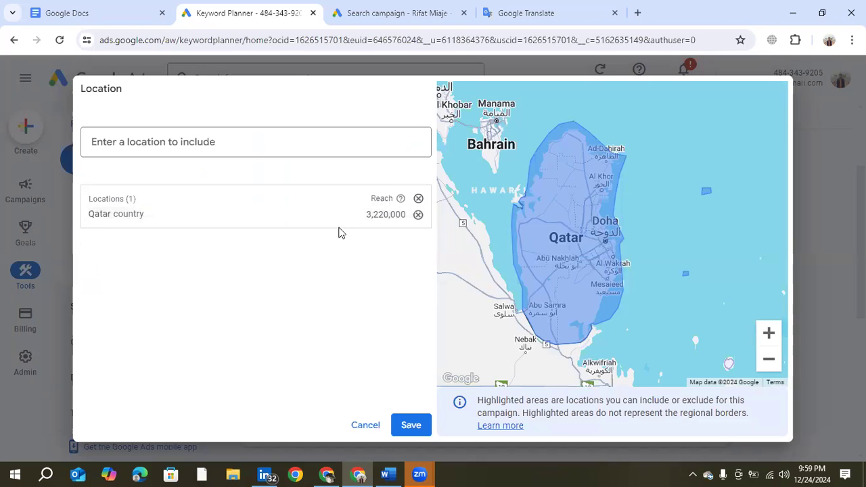
{"action": "left_click", "coordinate": [404, 425]}
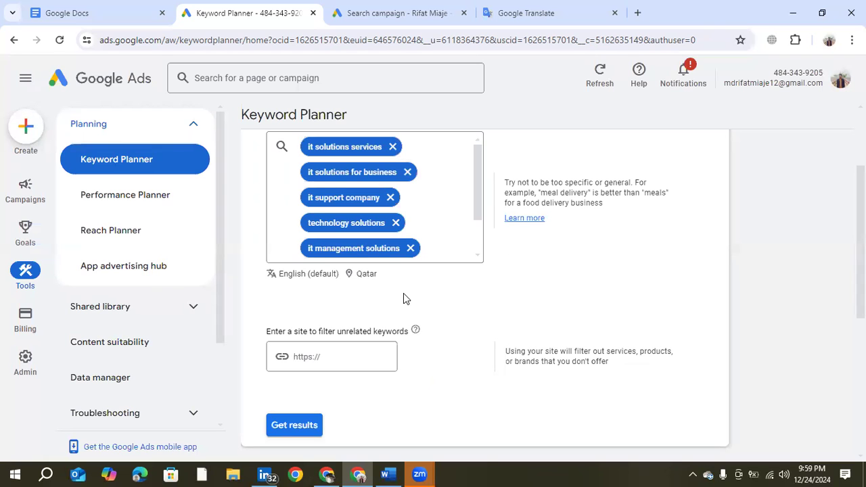
{"action": "scroll", "coordinate": [361, 203], "scroll_direction": "up", "scroll_amount": 2}
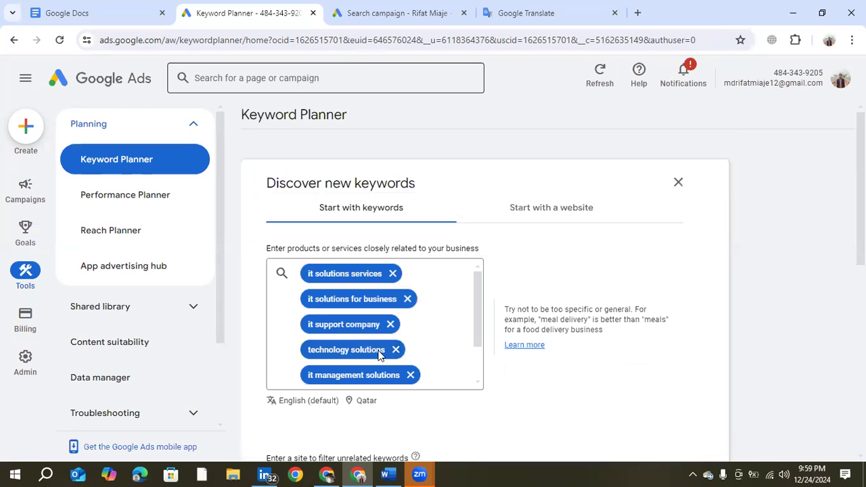
Switch back to the campaign draft and remove the quotation marks around "web design and development".
{"action": "left_click", "coordinate": [419, 9]}
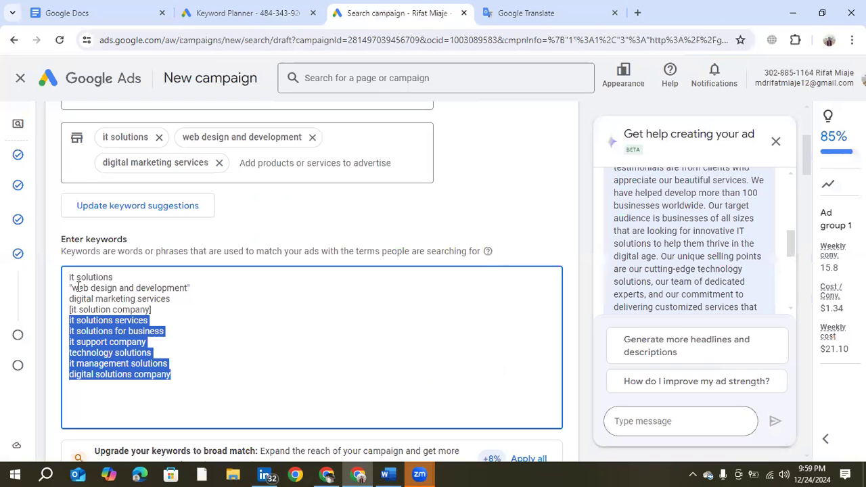
{"action": "left_click", "coordinate": [67, 290]}
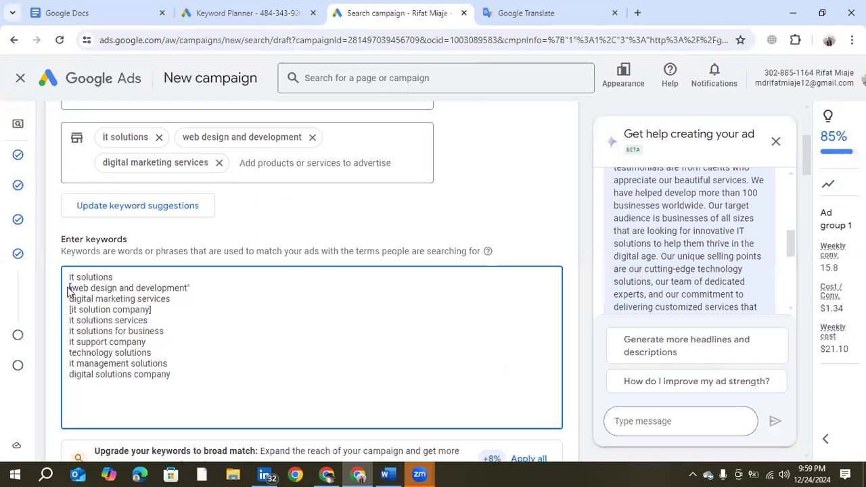
{"action": "key", "text": "Delete"}
{"action": "left_click", "coordinate": [194, 284]}
{"action": "key", "text": "BackSpace"}
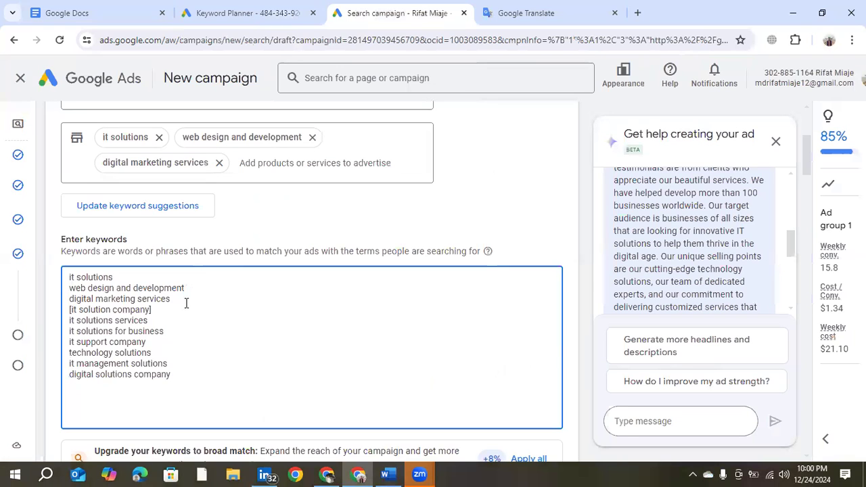
Remove the square brackets around "it solution company" in the campaign draft's keyword list.
{"action": "left_click", "coordinate": [71, 313]}
{"action": "key", "text": "Delete"}
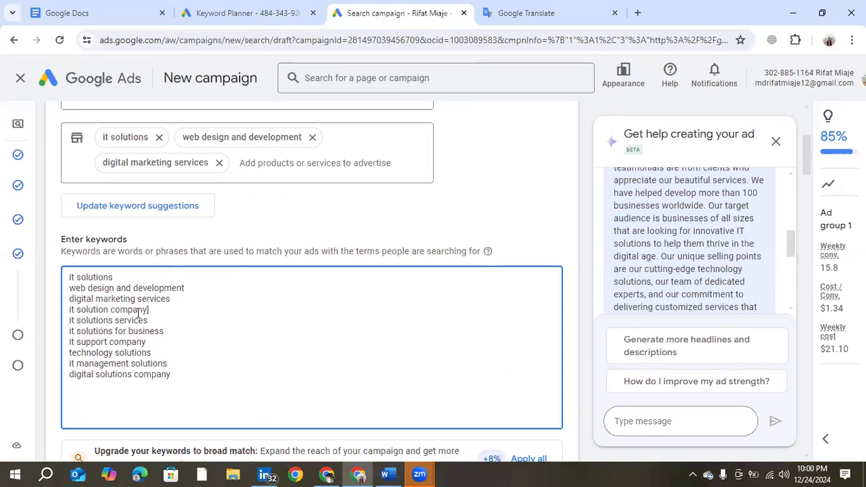
{"action": "left_click", "coordinate": [151, 310]}
{"action": "key", "text": "BackSpace"}
Copy the first six campaign draft keywords, from "it solutions" to "it solutions for business".
{"action": "left_click_drag", "start_coordinate": [70, 279], "coordinate": [115, 320]}
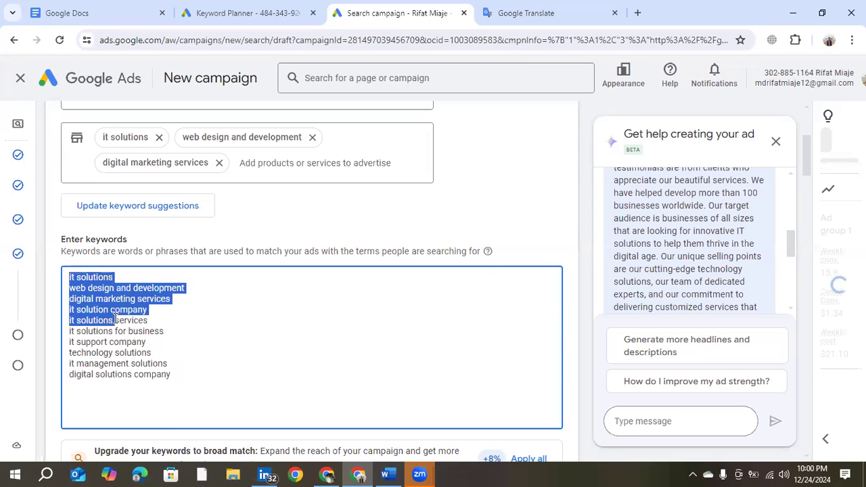
{"action": "left_click_drag", "start_coordinate": [130, 325], "coordinate": [157, 330]}
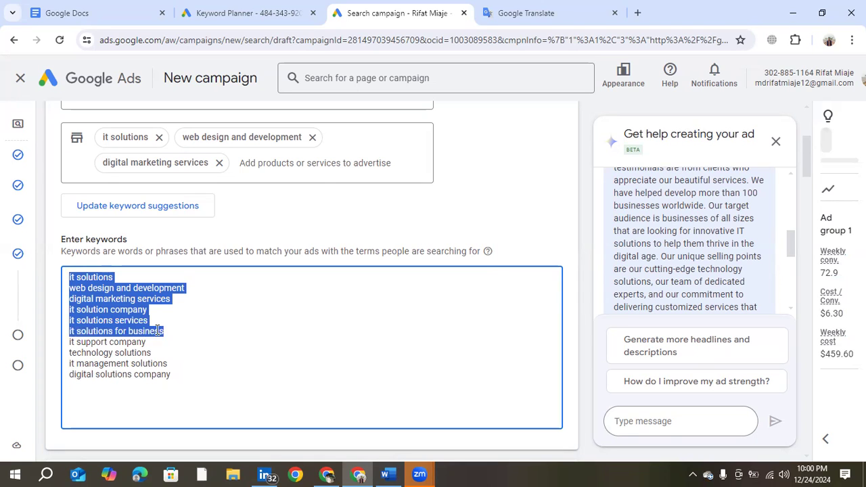
{"action": "right_click", "coordinate": [157, 330]}
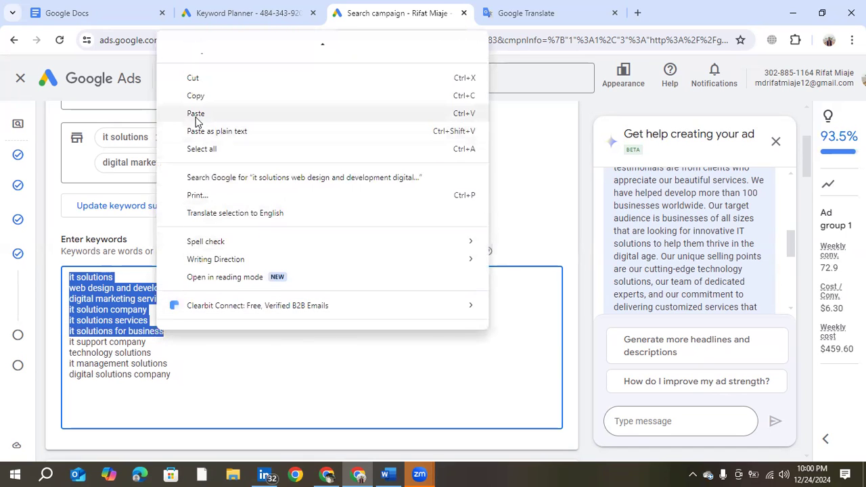
{"action": "left_click", "coordinate": [196, 95]}
Switch back to Keyword Planner and remove all the previously entered keywords from the products or services input.
{"action": "left_click", "coordinate": [230, 13]}
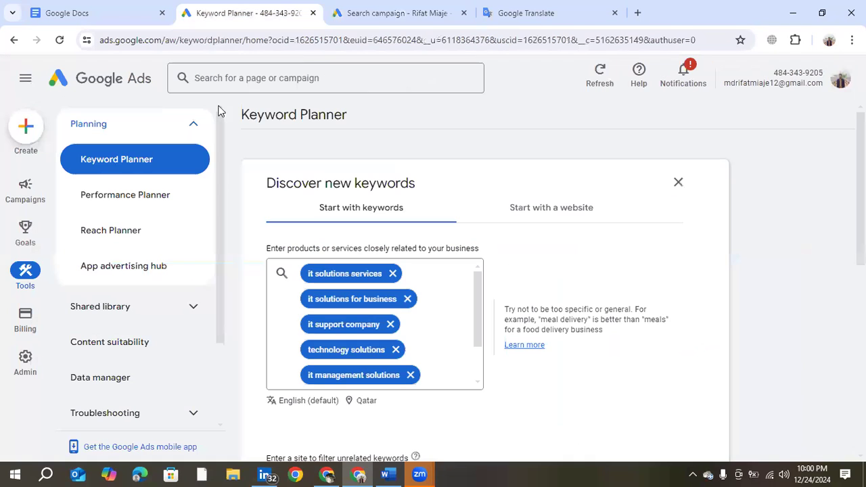
{"action": "left_click", "coordinate": [405, 332]}
{"action": "key", "text": "ctrl+v"}
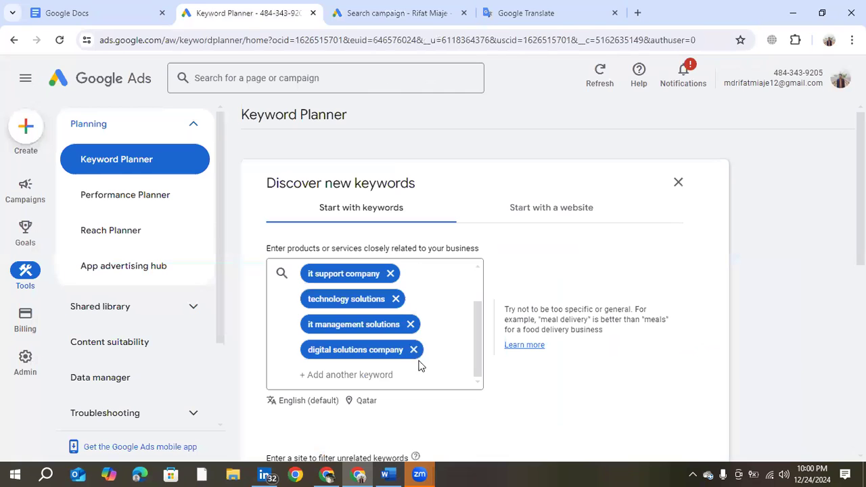
{"action": "left_click", "coordinate": [413, 350]}
{"action": "left_click", "coordinate": [412, 349]}
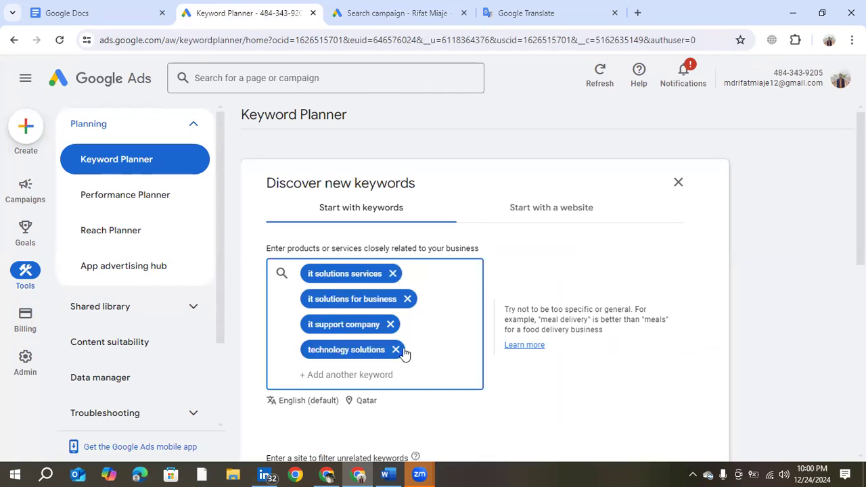
{"action": "left_click", "coordinate": [397, 350]}
{"action": "left_click", "coordinate": [390, 324]}
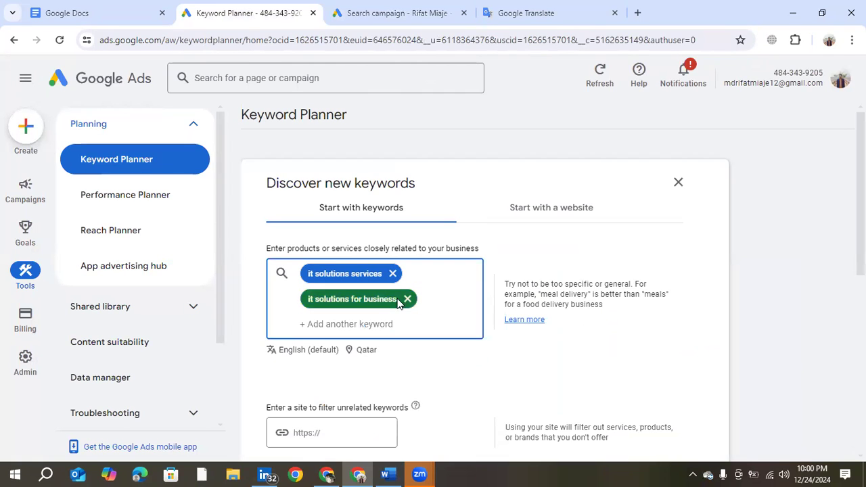
{"action": "left_click", "coordinate": [407, 300]}
{"action": "left_click", "coordinate": [394, 274]}
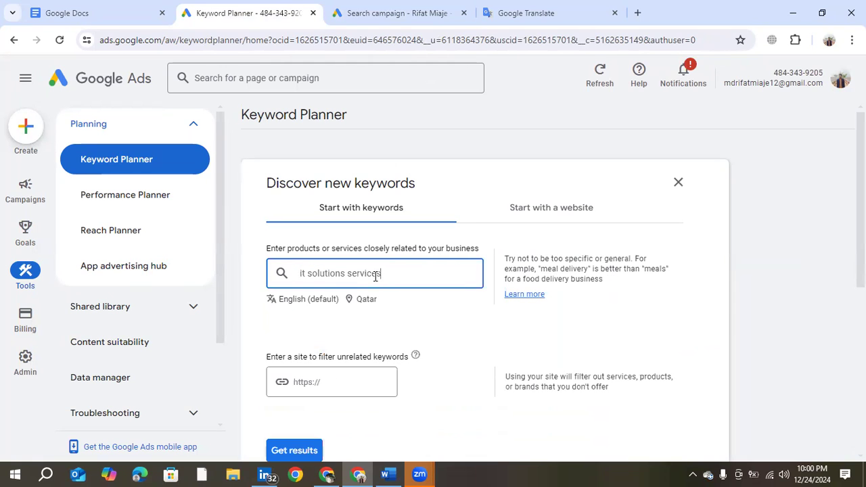
Paste the six copied keywords, from "it solutions" to "it solutions for business", into the products or services input.
{"action": "left_click", "coordinate": [375, 273]}
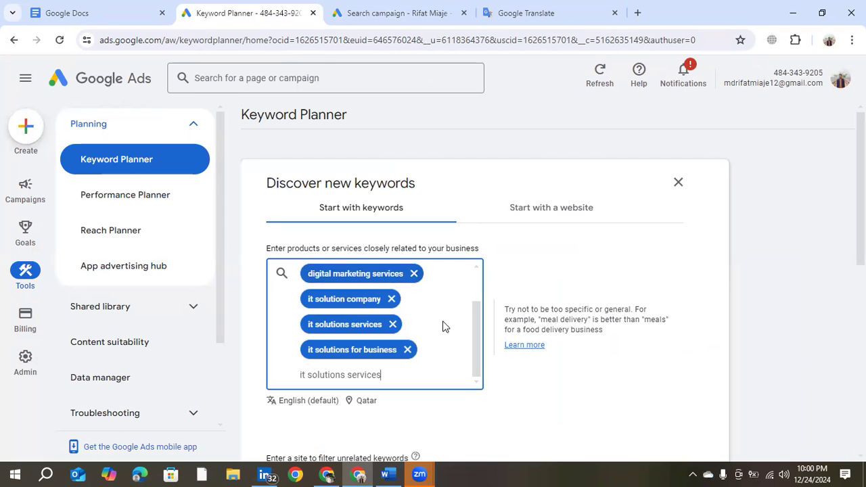
{"action": "scroll", "coordinate": [442, 327], "scroll_direction": "up", "scroll_amount": 1}
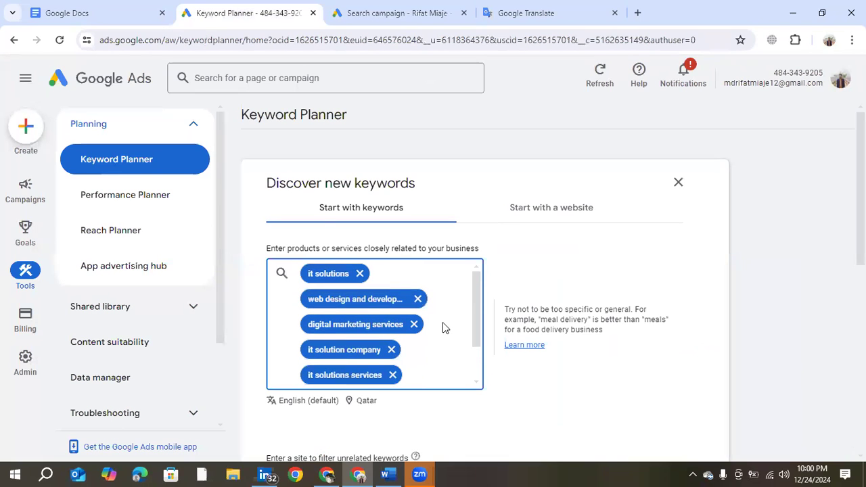
{"action": "scroll", "coordinate": [442, 322], "scroll_direction": "down", "scroll_amount": 2}
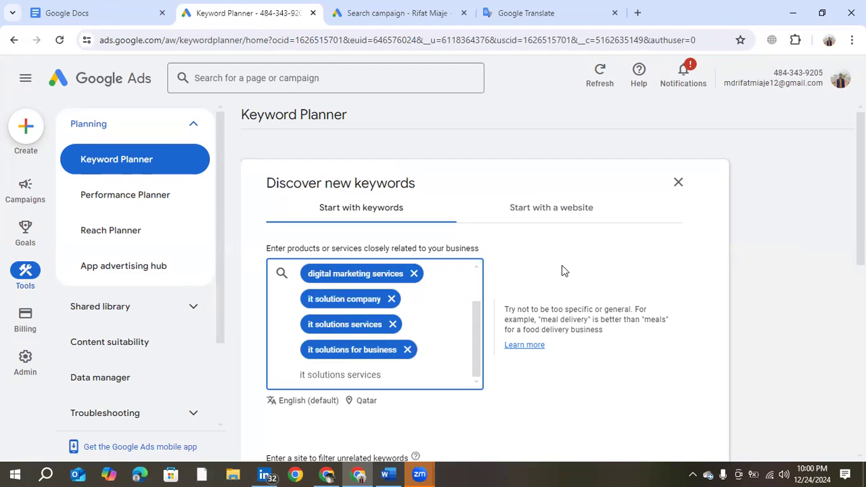
{"action": "scroll", "coordinate": [565, 282], "scroll_direction": "down", "scroll_amount": 2}
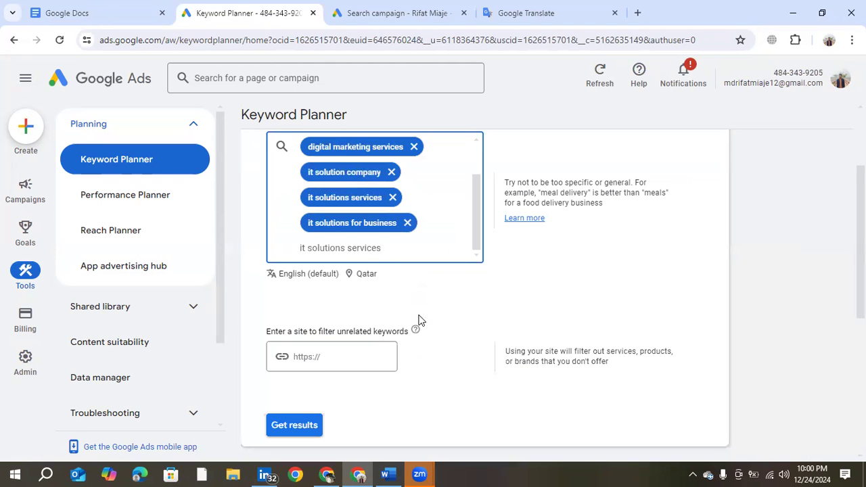
{"action": "scroll", "coordinate": [419, 319], "scroll_direction": "down", "scroll_amount": 1}
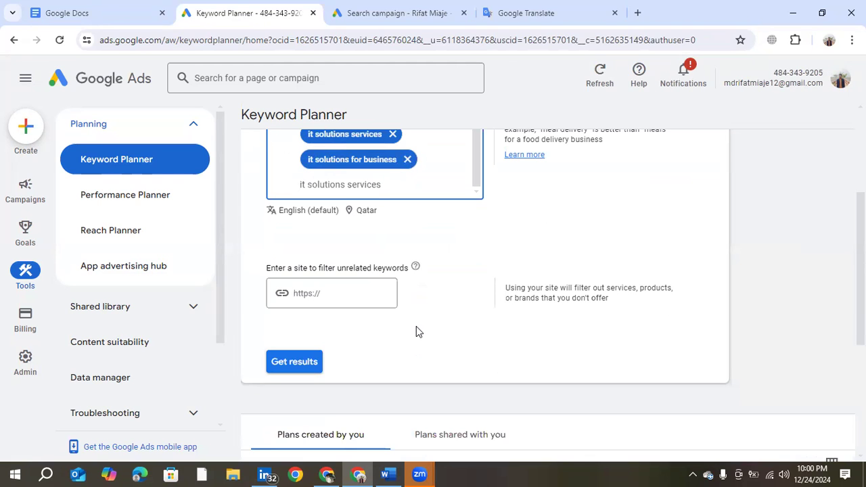
{"action": "scroll", "coordinate": [517, 277], "scroll_direction": "up", "scroll_amount": 2}
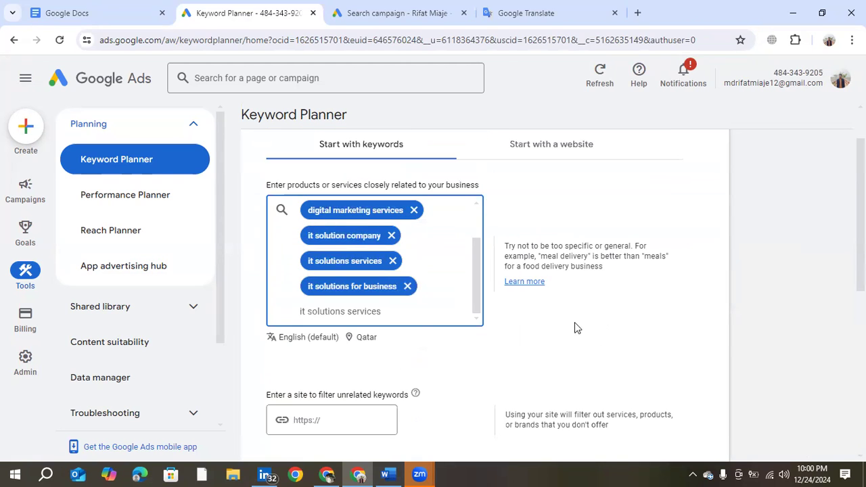
{"action": "scroll", "coordinate": [630, 315], "scroll_direction": "down", "scroll_amount": 2}
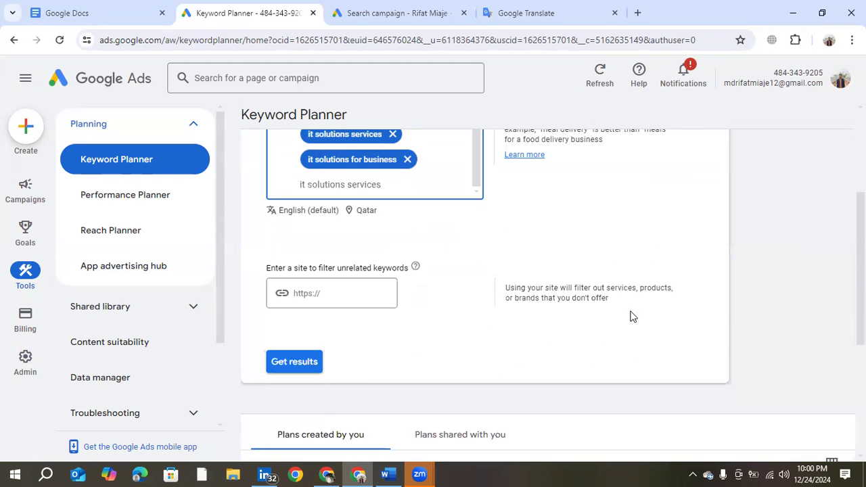
Get the keyword ideas for the entered keywords and close the Refine keywords pane.
{"action": "left_click", "coordinate": [299, 370]}
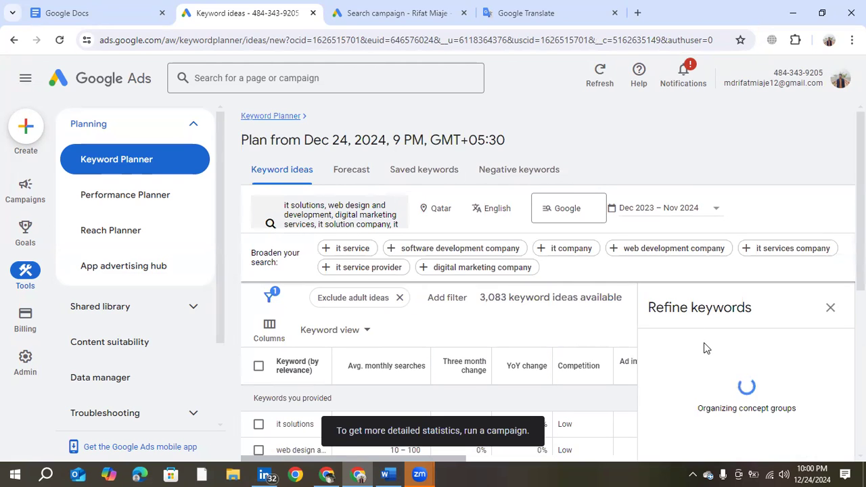
{"action": "scroll", "coordinate": [465, 314], "scroll_direction": "down", "scroll_amount": 2}
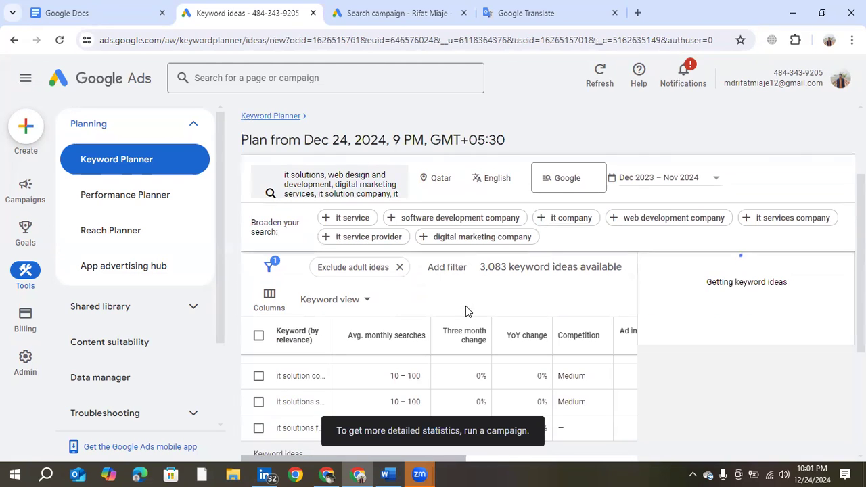
{"action": "scroll", "coordinate": [754, 315], "scroll_direction": "up", "scroll_amount": 2}
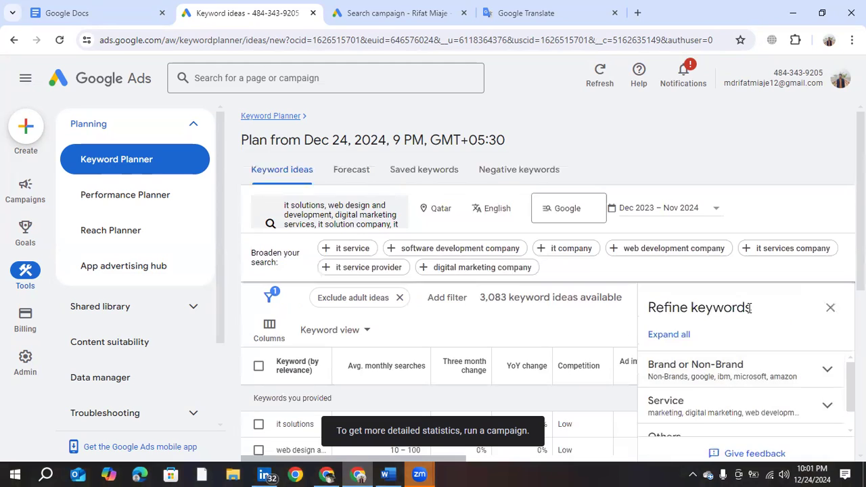
{"action": "left_click", "coordinate": [832, 308]}
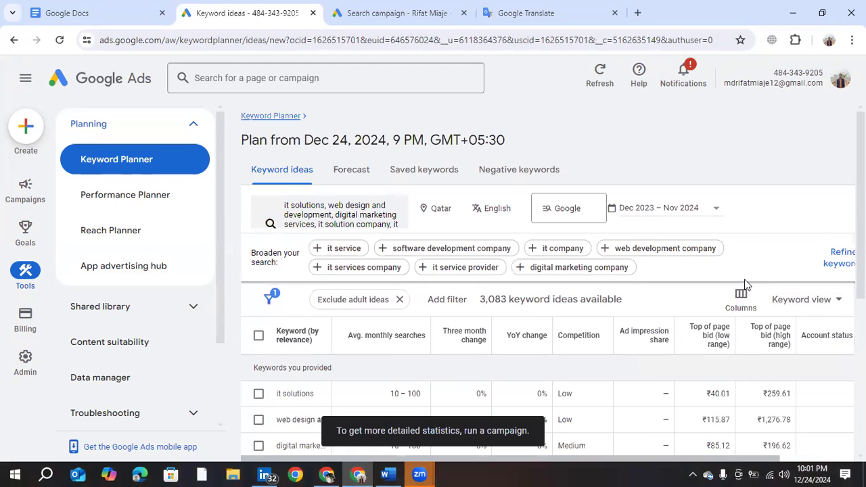
Examine the average monthly searches, competition and top of page bids for the provided keywords and the suggested keyword ideas.
{"action": "scroll", "coordinate": [744, 284], "scroll_direction": "down", "scroll_amount": 1}
{"action": "scroll", "coordinate": [759, 316], "scroll_direction": "up", "scroll_amount": 1}
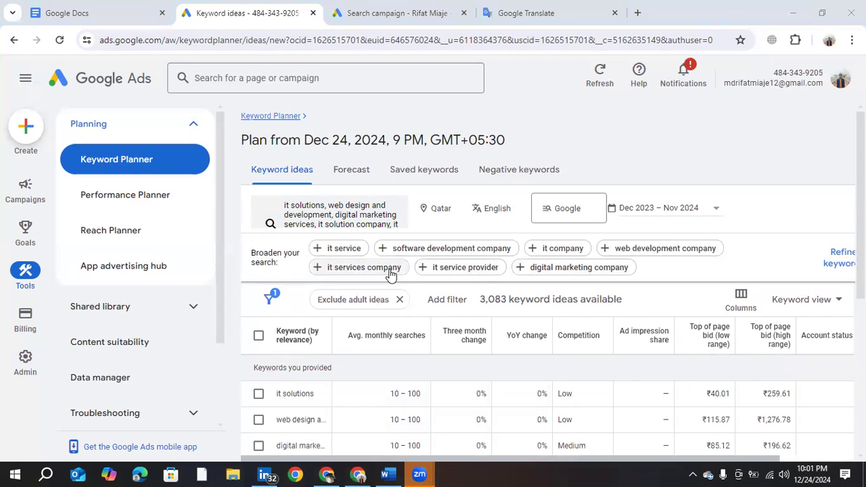
{"action": "scroll", "coordinate": [541, 352], "scroll_direction": "down", "scroll_amount": 2}
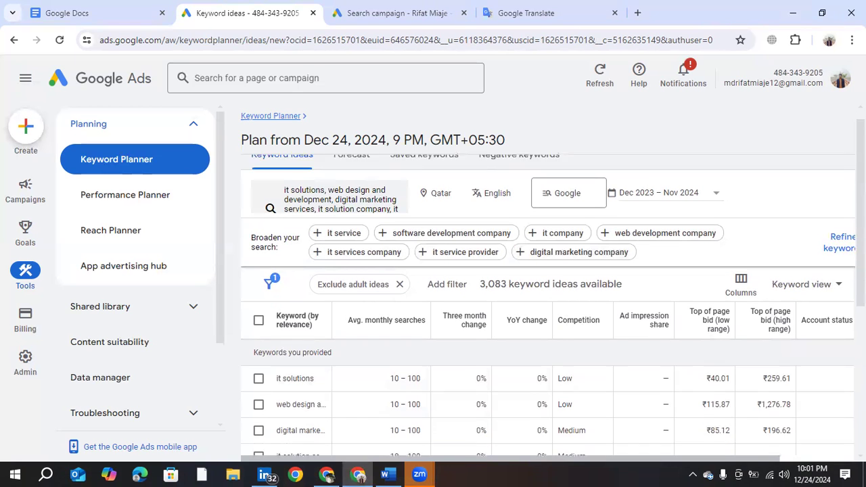
{"action": "scroll", "coordinate": [542, 365], "scroll_direction": "down", "scroll_amount": 3}
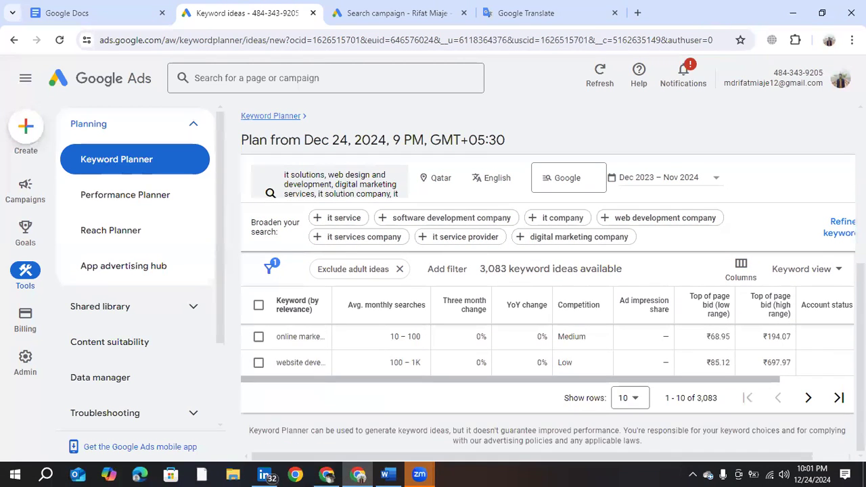
{"action": "scroll", "coordinate": [548, 352], "scroll_direction": "up", "scroll_amount": 5}
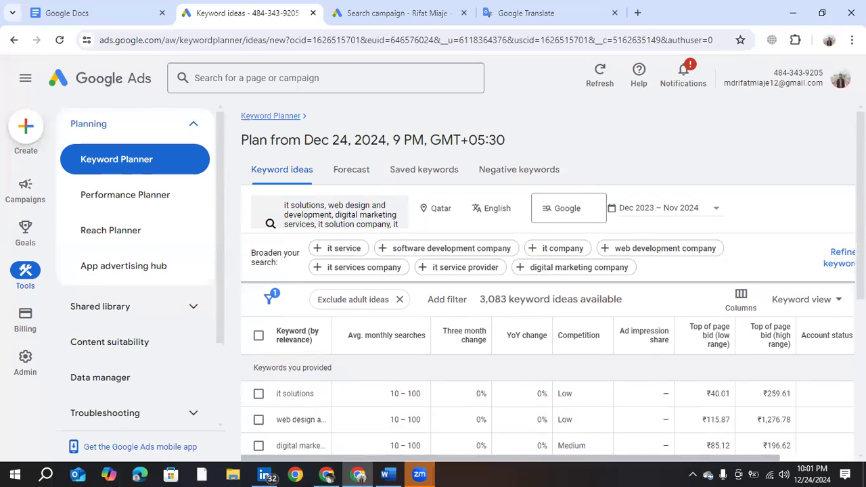
{"action": "scroll", "coordinate": [812, 263], "scroll_direction": "down", "scroll_amount": 1}
{"action": "scroll", "coordinate": [813, 263], "scroll_direction": "up", "scroll_amount": 1}
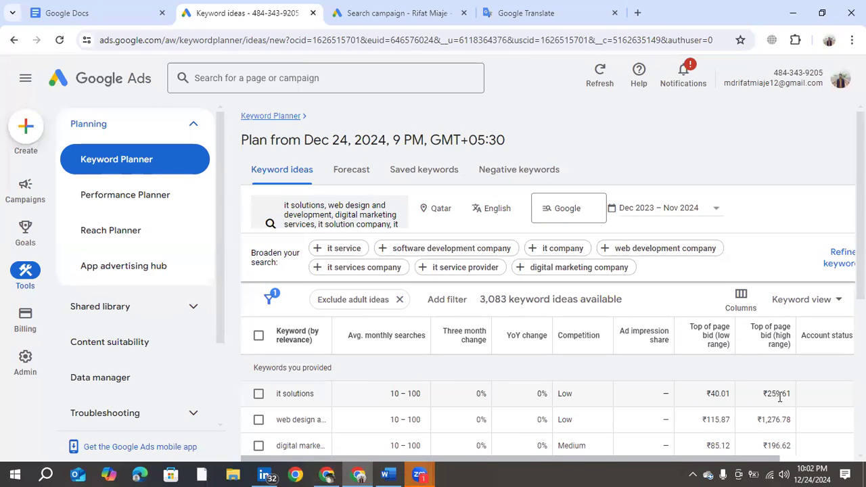
{"action": "scroll", "coordinate": [548, 304], "scroll_direction": "down", "scroll_amount": 3}
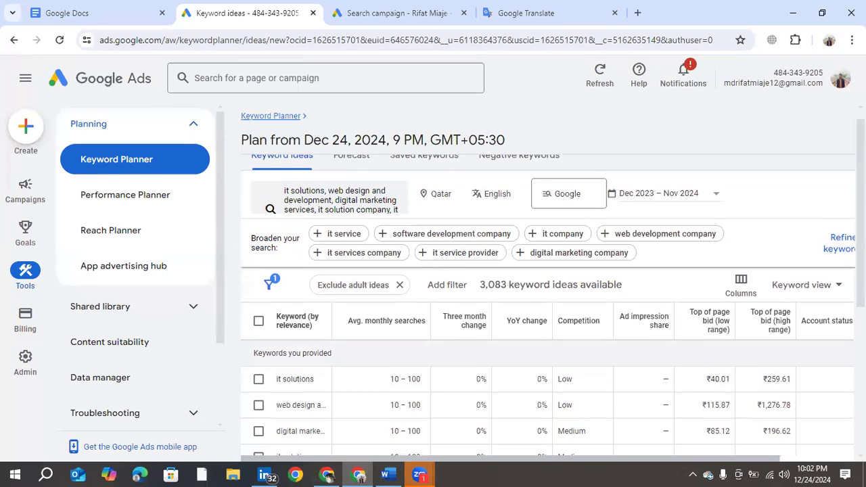
{"action": "scroll", "coordinate": [548, 386], "scroll_direction": "up", "scroll_amount": 1}
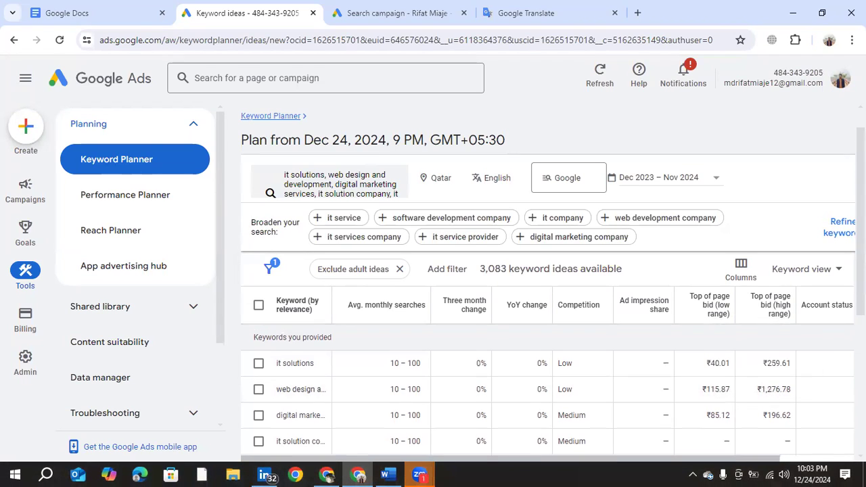
{"action": "scroll", "coordinate": [548, 386], "scroll_direction": "down", "scroll_amount": 1}
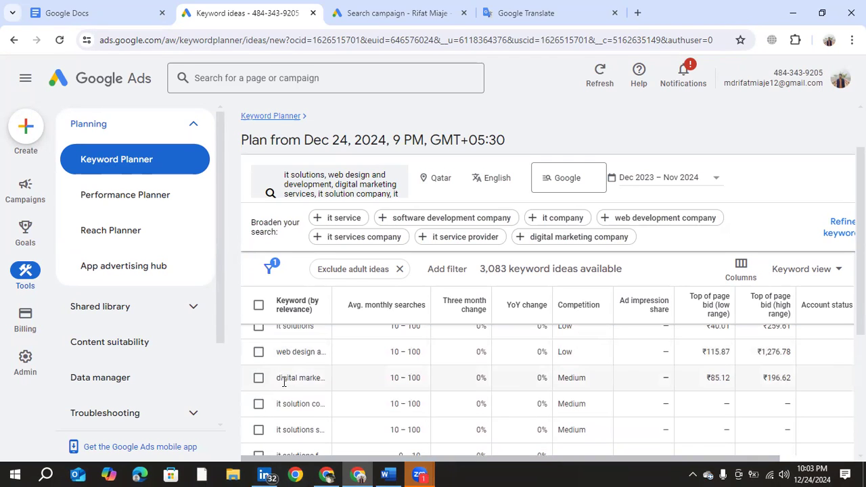
{"action": "scroll", "coordinate": [335, 403], "scroll_direction": "down", "scroll_amount": 2}
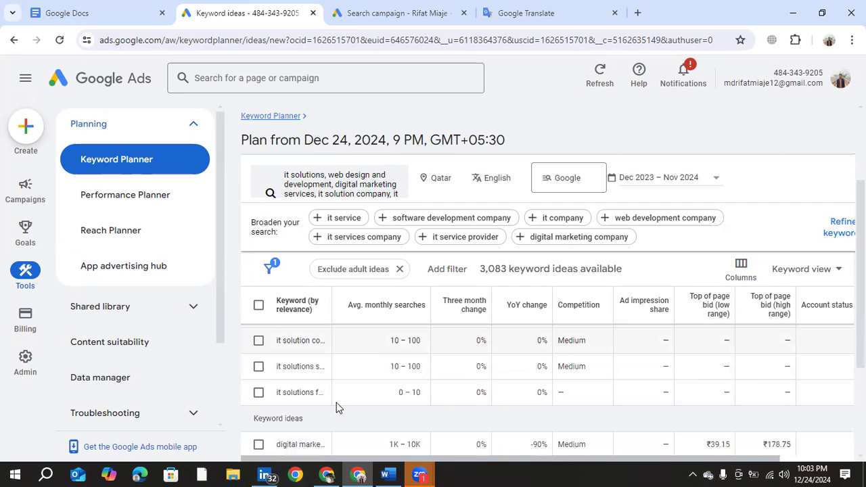
{"action": "scroll", "coordinate": [338, 408], "scroll_direction": "down", "scroll_amount": 2}
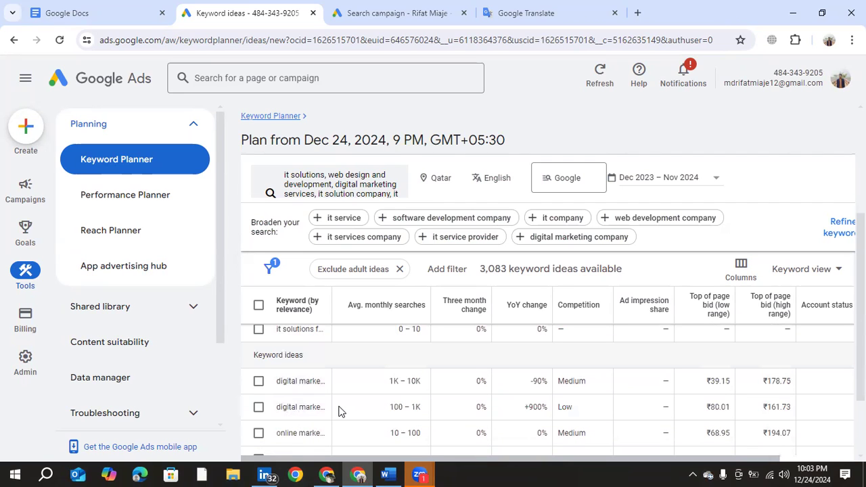
{"action": "scroll", "coordinate": [341, 411], "scroll_direction": "up", "scroll_amount": 4}
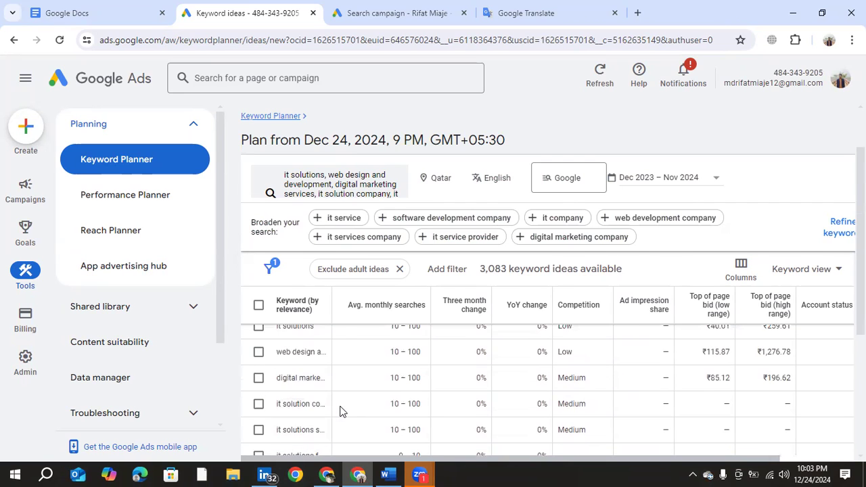
{"action": "scroll", "coordinate": [341, 411], "scroll_direction": "up", "scroll_amount": 2}
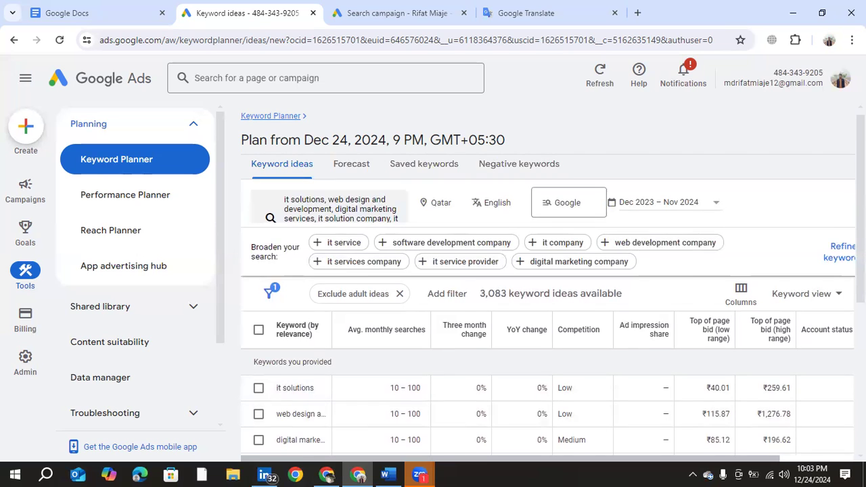
{"action": "scroll", "coordinate": [553, 285], "scroll_direction": "down", "scroll_amount": 1}
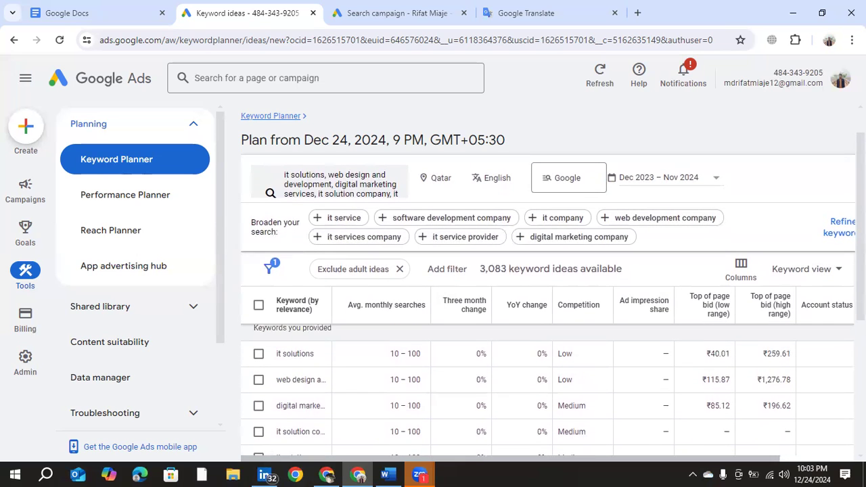
{"action": "scroll", "coordinate": [382, 324], "scroll_direction": "down", "scroll_amount": 1}
{"action": "scroll", "coordinate": [383, 324], "scroll_direction": "up", "scroll_amount": 1}
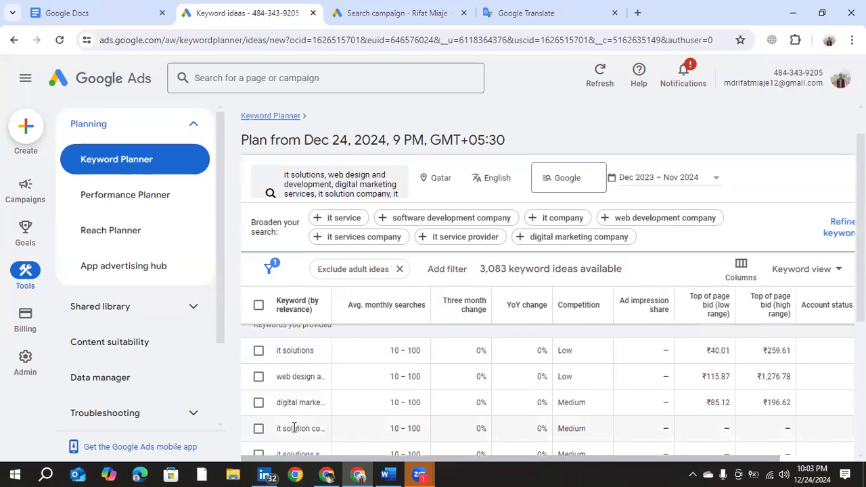
{"action": "scroll", "coordinate": [353, 418], "scroll_direction": "down", "scroll_amount": 3}
{"action": "scroll", "coordinate": [353, 420], "scroll_direction": "down", "scroll_amount": 3}
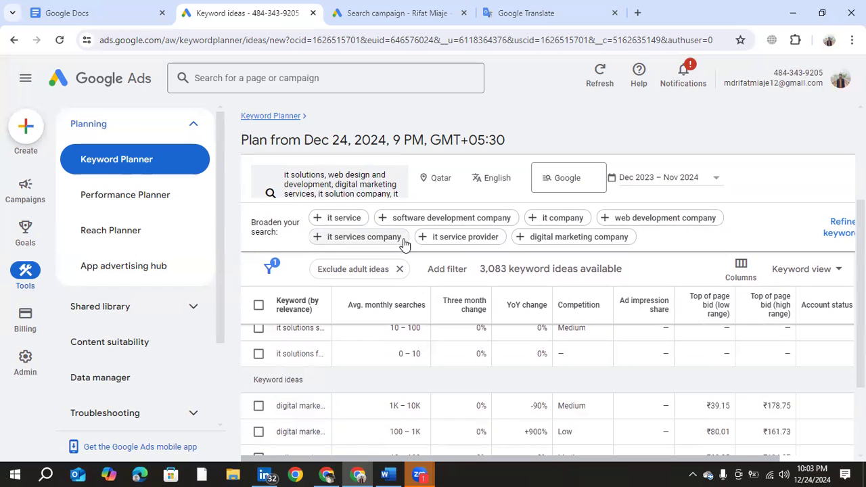
Widen the Keyword column so the full keyword names fit, and slightly widen the YoY change column.
{"action": "scroll", "coordinate": [411, 364], "scroll_direction": "up", "scroll_amount": 2}
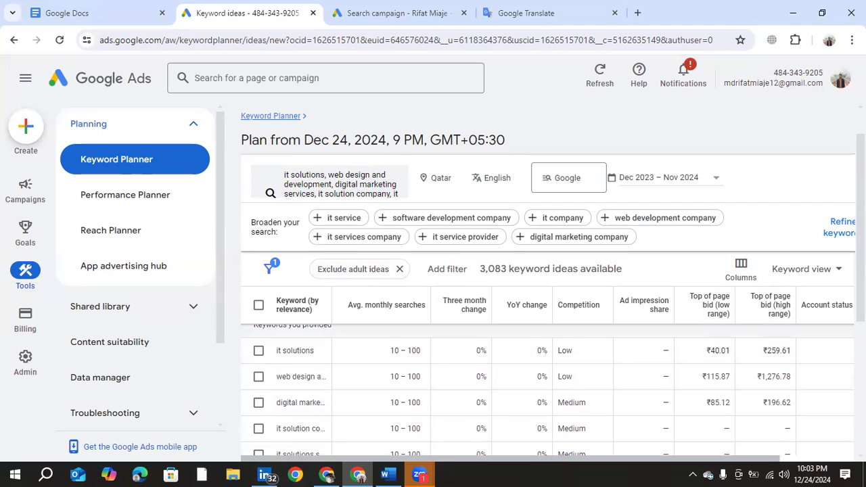
{"action": "scroll", "coordinate": [410, 364], "scroll_direction": "down", "scroll_amount": 4}
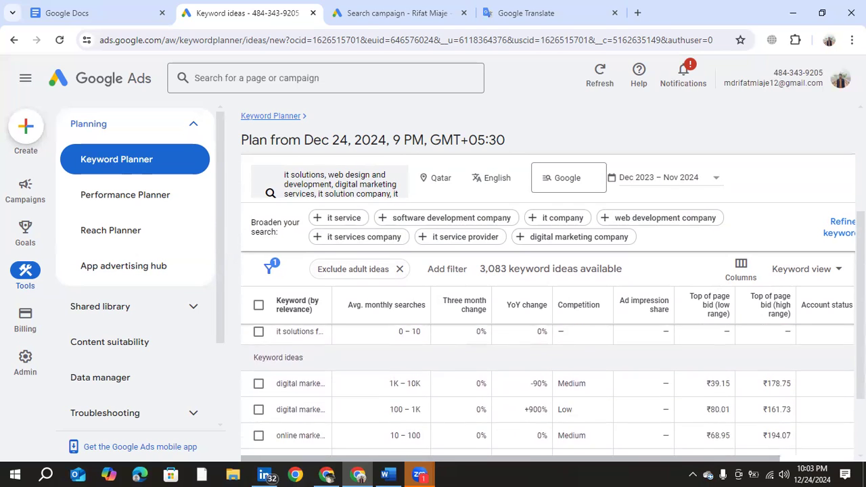
{"action": "scroll", "coordinate": [413, 365], "scroll_direction": "down", "scroll_amount": 2}
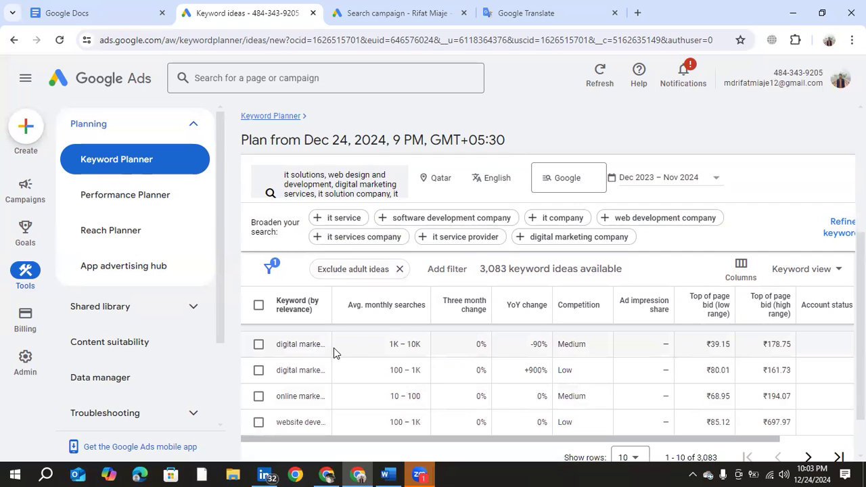
{"action": "scroll", "coordinate": [328, 352], "scroll_direction": "up", "scroll_amount": 4}
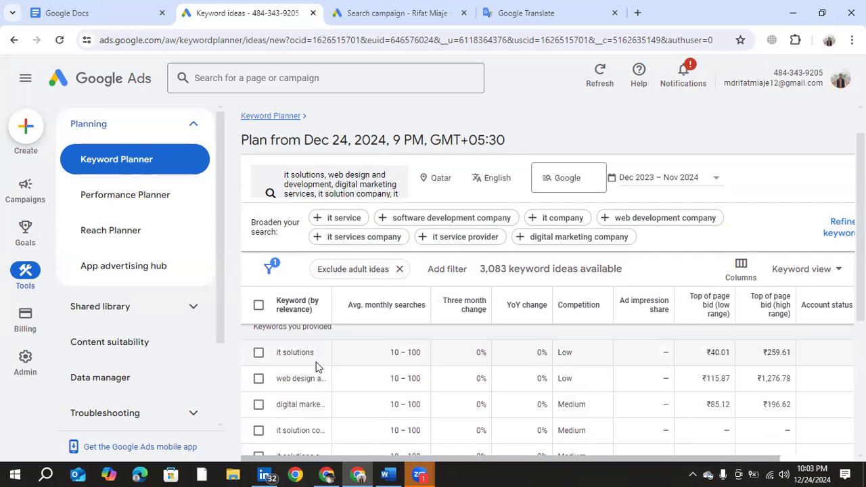
{"action": "scroll", "coordinate": [305, 355], "scroll_direction": "up", "scroll_amount": 1}
{"action": "scroll", "coordinate": [311, 384], "scroll_direction": "down", "scroll_amount": 3}
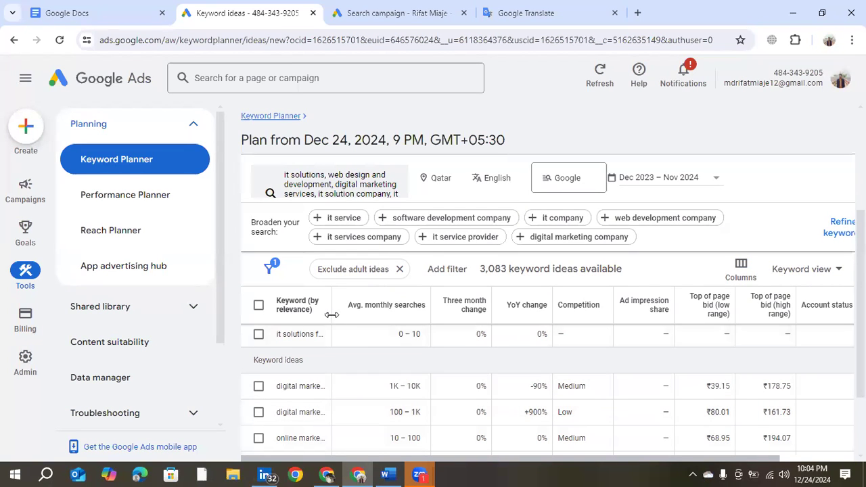
{"action": "left_click_drag", "start_coordinate": [332, 302], "coordinate": [402, 306]}
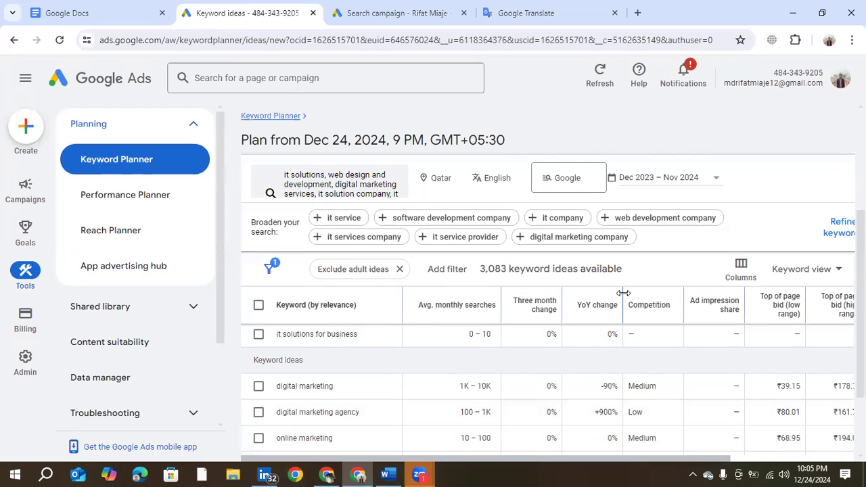
{"action": "mouse_move", "coordinate": [625, 289]}
{"action": "left_mouse_down"}
{"action": "mouse_move", "coordinate": [657, 291]}
{"action": "mouse_move", "coordinate": [641, 292]}
{"action": "left_mouse_up"}
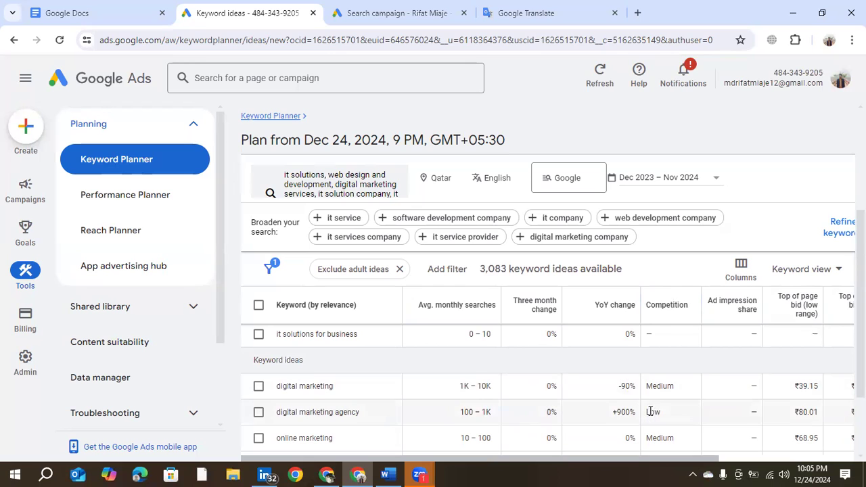
{"action": "left_click_drag", "start_coordinate": [652, 465], "coordinate": [612, 459]}
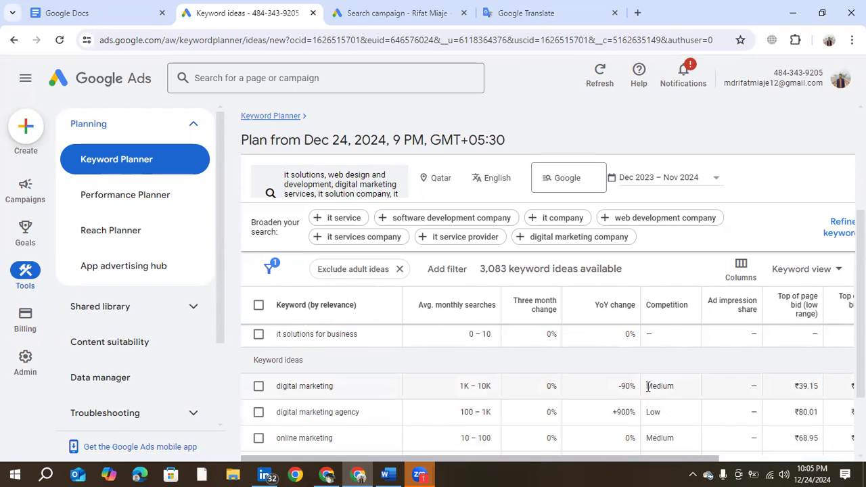
Set the keyword ideas table to show 100 rows.
{"action": "scroll", "coordinate": [647, 387], "scroll_direction": "down", "scroll_amount": 1}
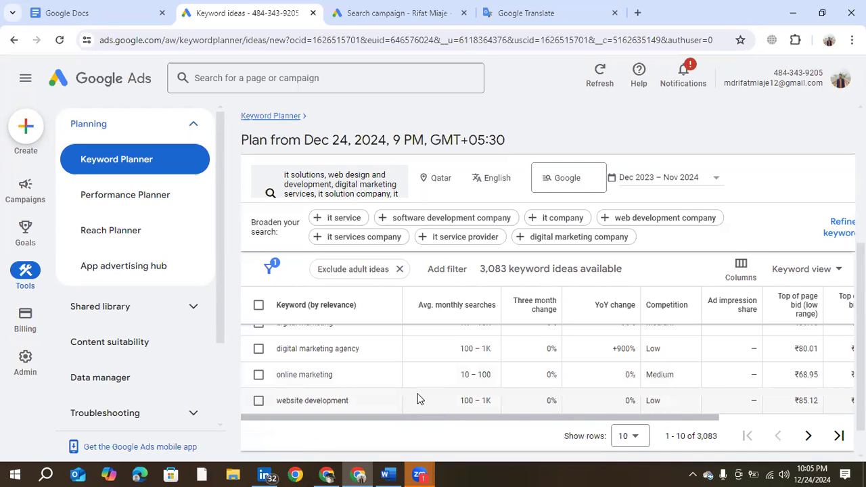
{"action": "scroll", "coordinate": [418, 399], "scroll_direction": "down", "scroll_amount": 1}
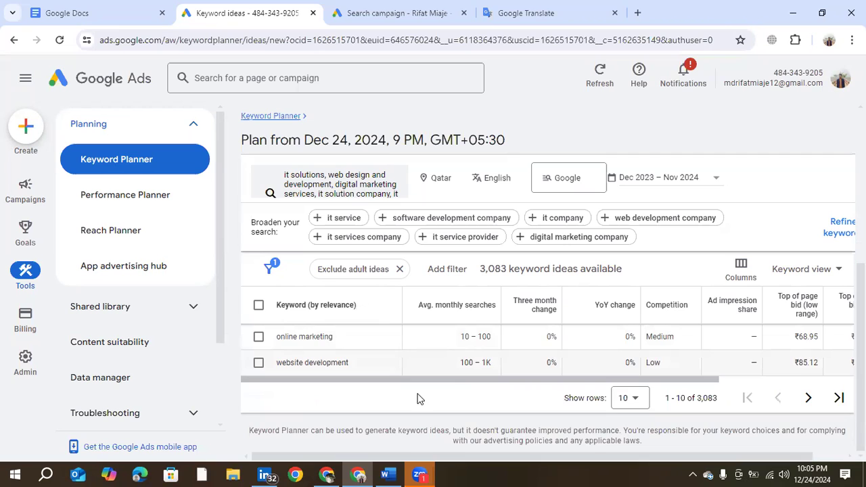
{"action": "left_click", "coordinate": [633, 402]}
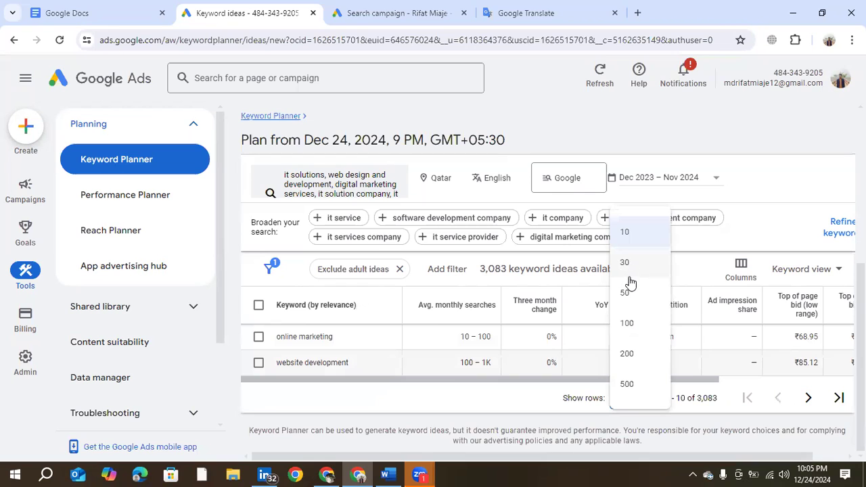
{"action": "left_click", "coordinate": [635, 329]}
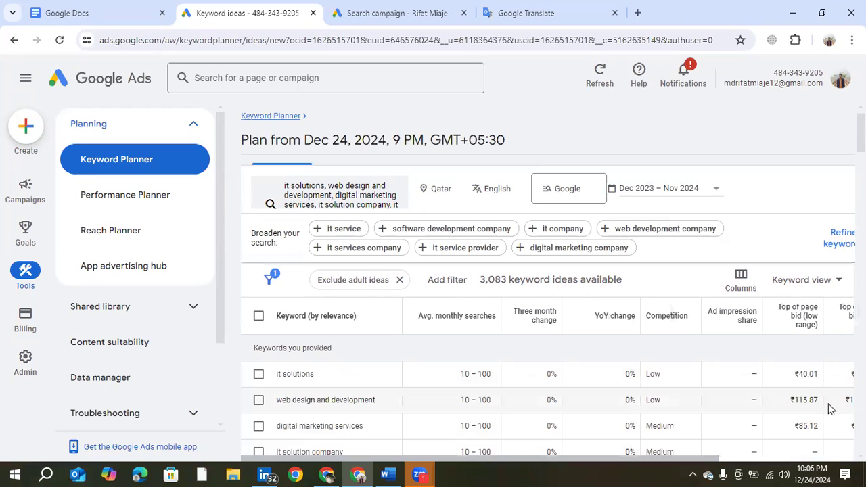
Examine the expanded list of keyword ideas with their average monthly searches, competition and top of page bids.
{"action": "scroll", "coordinate": [819, 365], "scroll_direction": "down", "scroll_amount": 2}
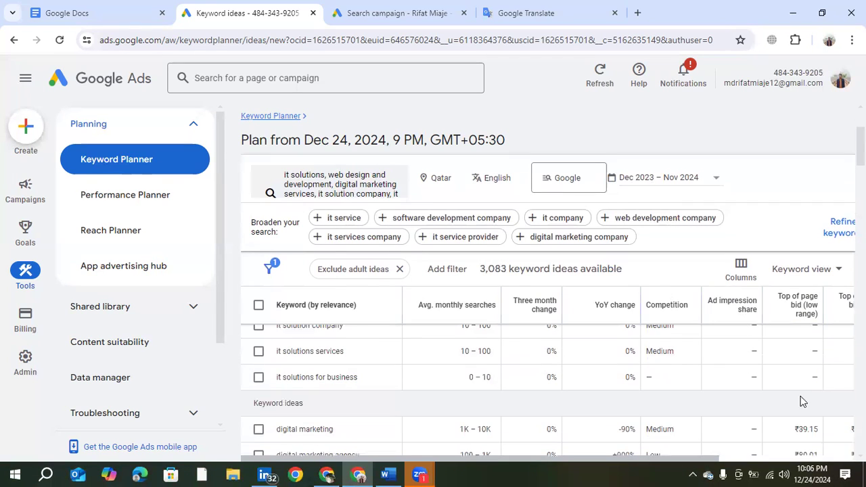
{"action": "scroll", "coordinate": [758, 420], "scroll_direction": "down", "scroll_amount": 3}
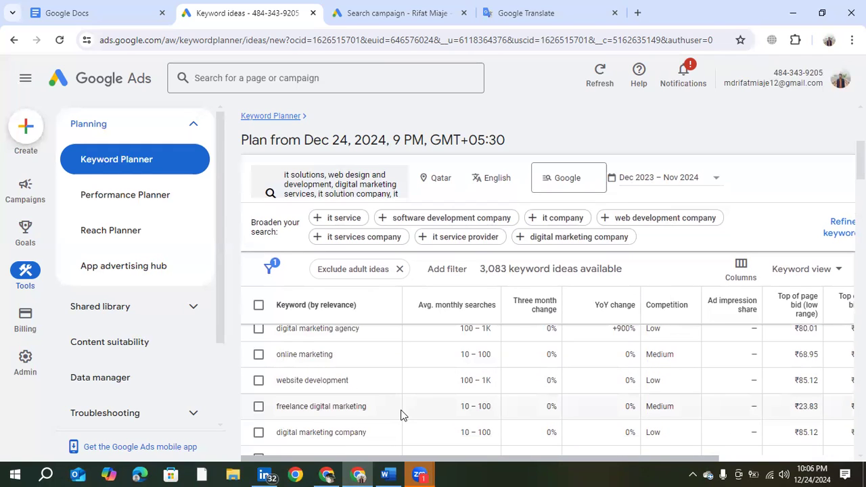
{"action": "scroll", "coordinate": [400, 416], "scroll_direction": "down", "scroll_amount": 1}
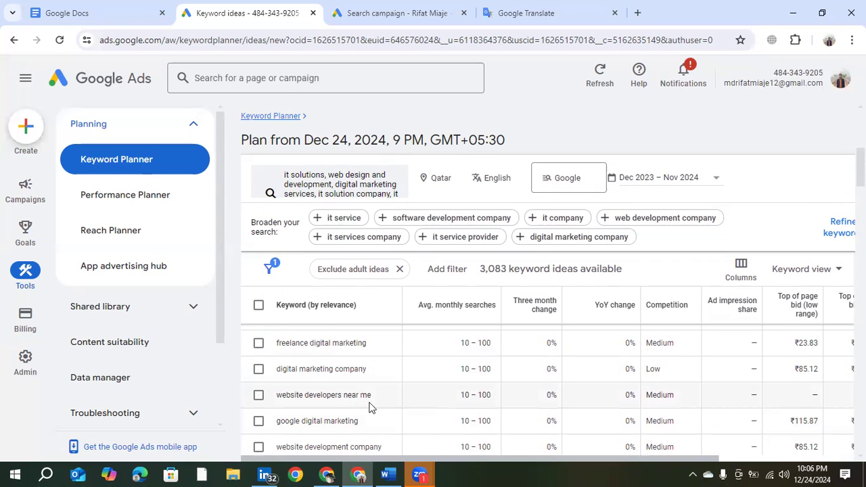
{"action": "scroll", "coordinate": [372, 409], "scroll_direction": "down", "scroll_amount": 1}
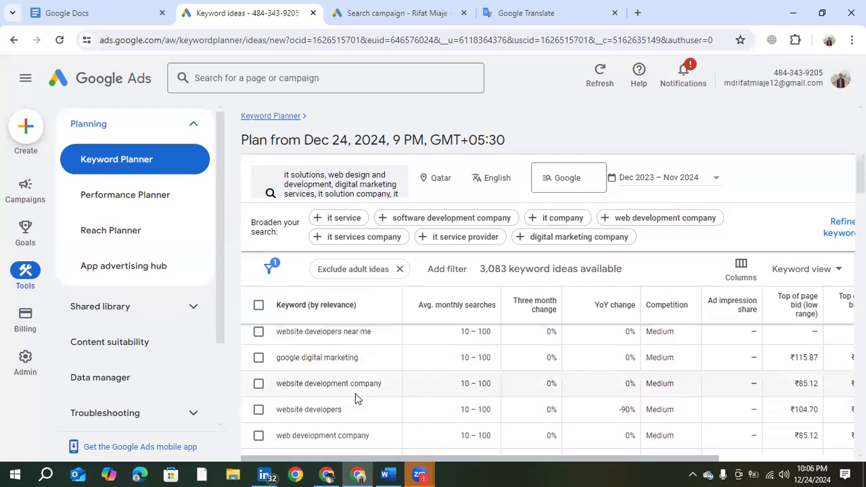
{"action": "scroll", "coordinate": [373, 394], "scroll_direction": "down", "scroll_amount": 1}
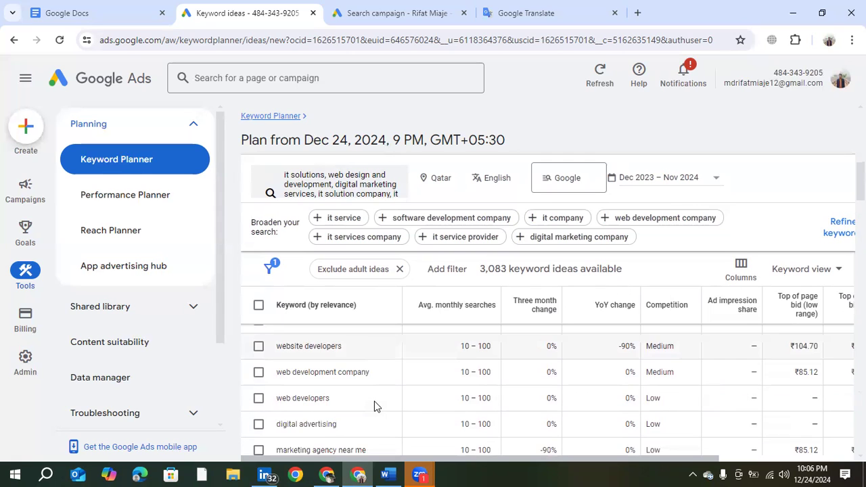
{"action": "scroll", "coordinate": [376, 406], "scroll_direction": "down", "scroll_amount": 3}
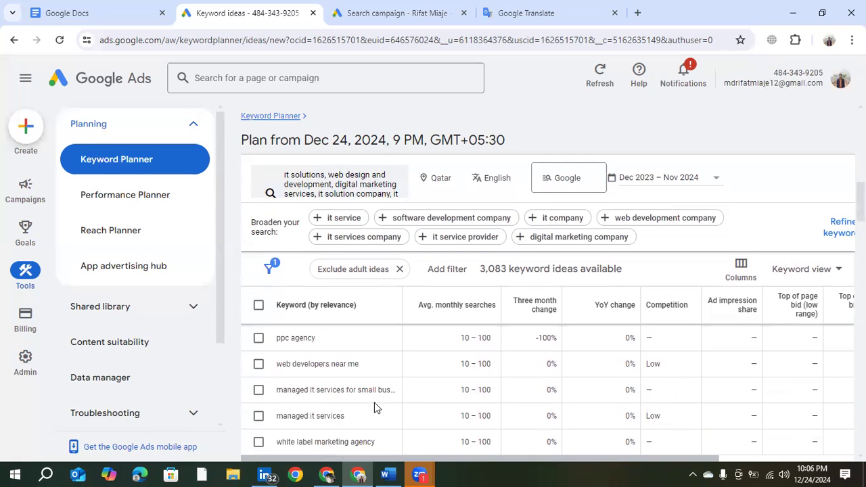
{"action": "scroll", "coordinate": [377, 409], "scroll_direction": "down", "scroll_amount": 1}
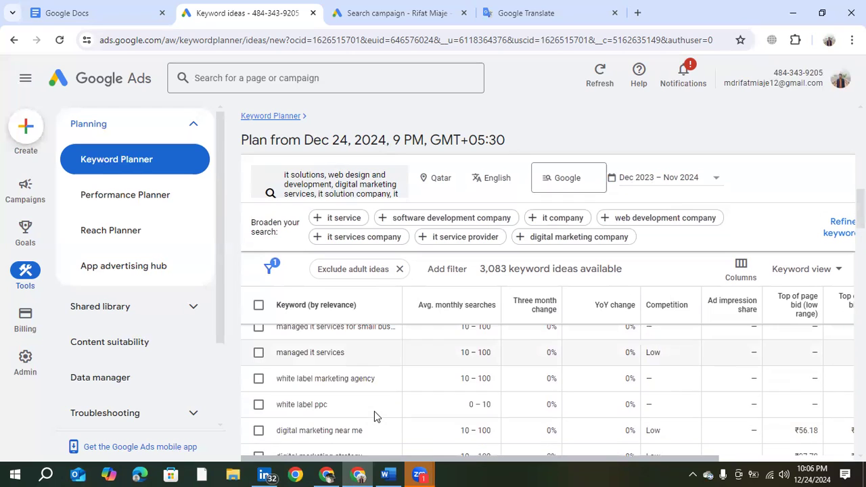
{"action": "scroll", "coordinate": [377, 416], "scroll_direction": "down", "scroll_amount": 2}
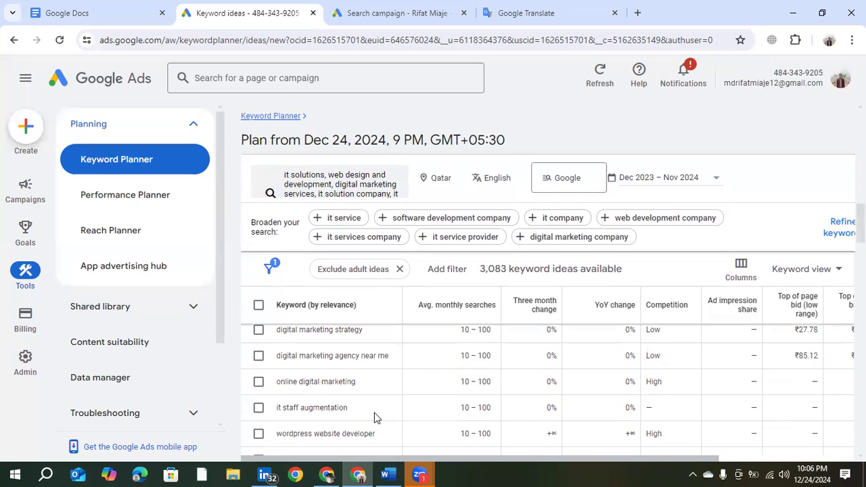
{"action": "scroll", "coordinate": [377, 418], "scroll_direction": "down", "scroll_amount": 1}
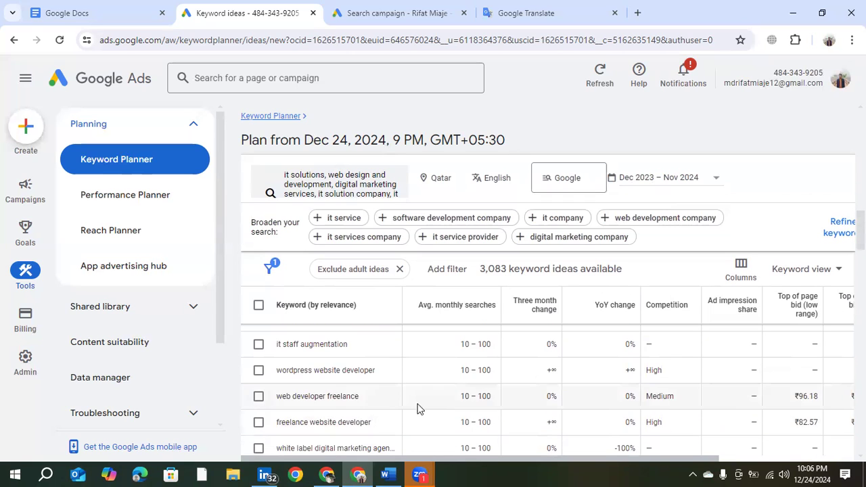
{"action": "mouse_move", "coordinate": [605, 459]}
{"action": "left_mouse_down"}
{"action": "mouse_move", "coordinate": [738, 460]}
{"action": "mouse_move", "coordinate": [596, 461]}
{"action": "left_mouse_up"}
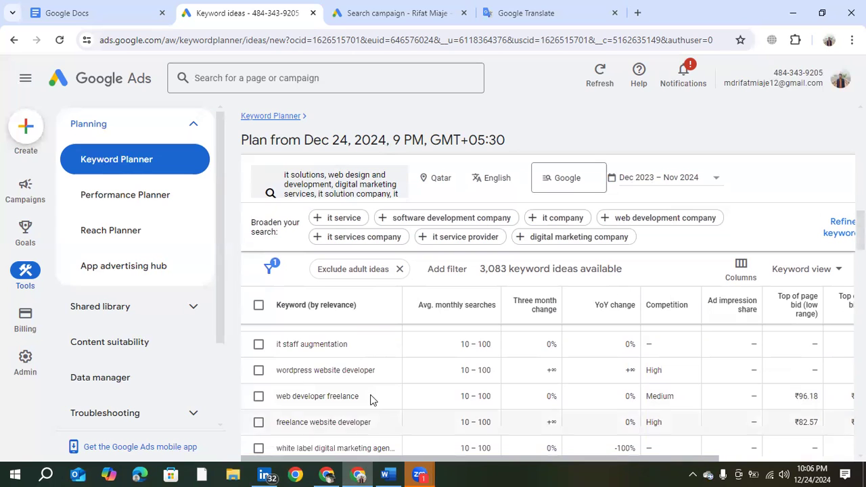
{"action": "scroll", "coordinate": [371, 406], "scroll_direction": "down", "scroll_amount": 2}
{"action": "scroll", "coordinate": [372, 412], "scroll_direction": "up", "scroll_amount": 10}
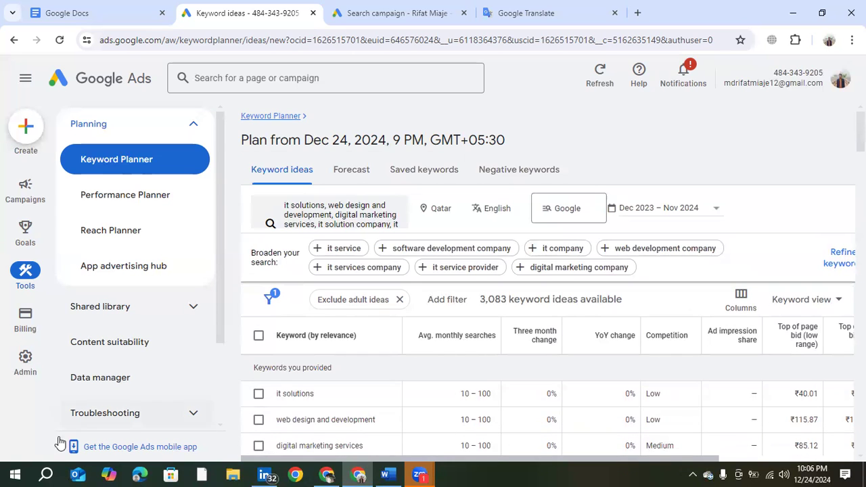
Open Excel and create a new blank workbook.
{"action": "left_click", "coordinate": [46, 474]}
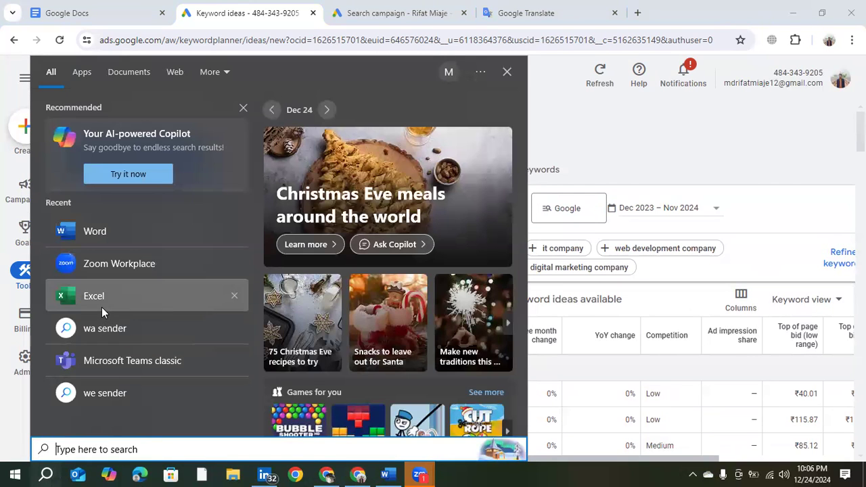
{"action": "left_click", "coordinate": [101, 307]}
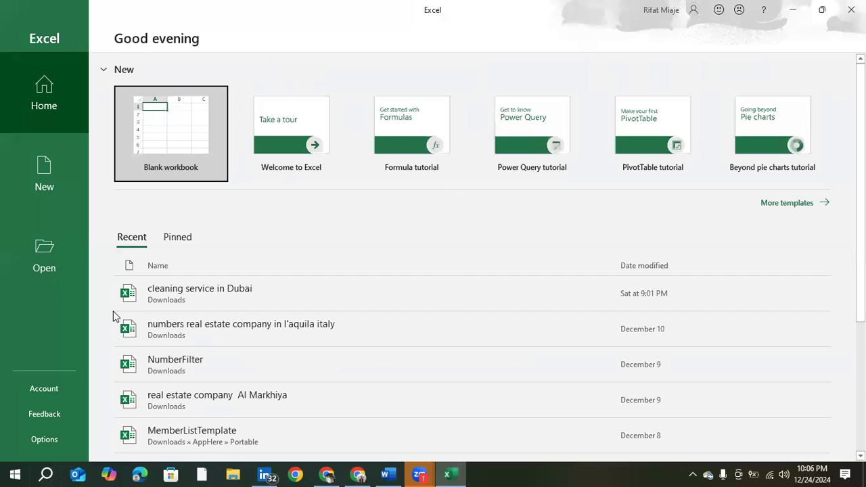
{"action": "left_click", "coordinate": [171, 170]}
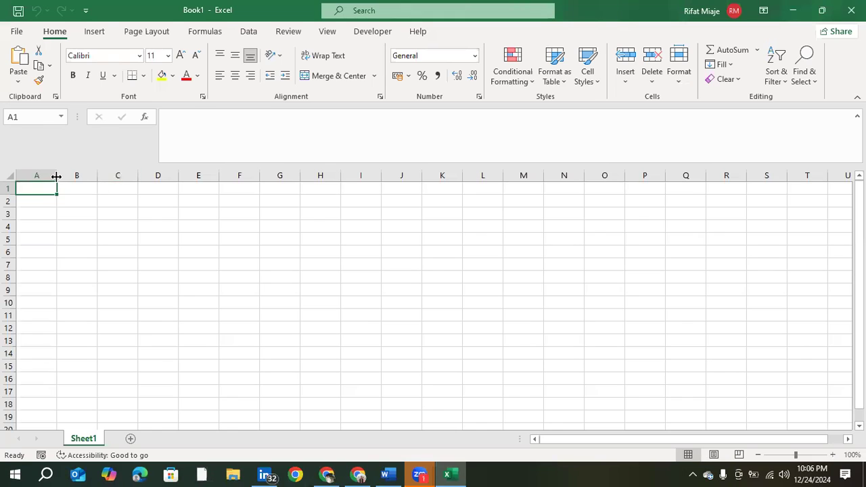
Widen column A and enter the header "Keyword" in cell A1.
{"action": "left_click_drag", "start_coordinate": [57, 176], "coordinate": [174, 177]}
{"action": "double_click", "coordinate": [99, 190]}
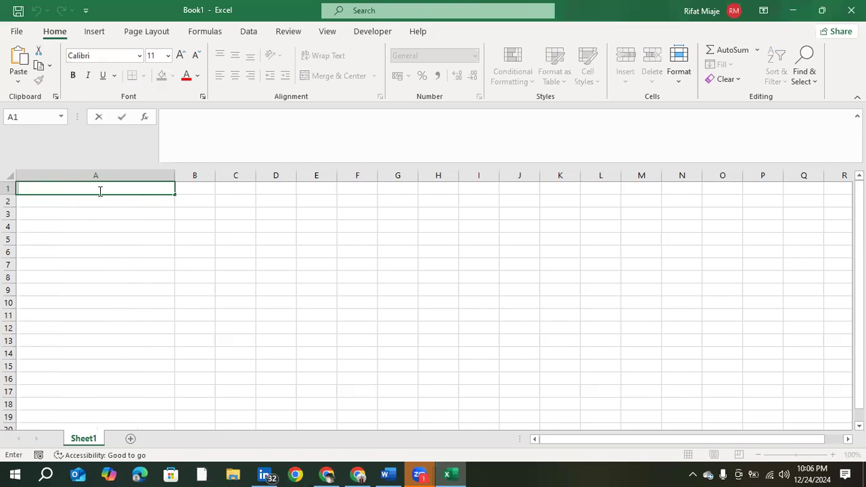
{"action": "type", "text": "Keyword"}
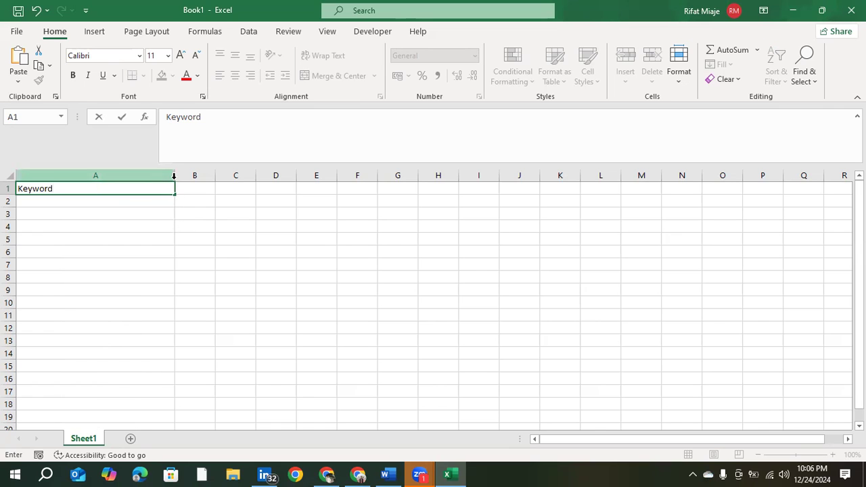
Enter the header "Monthly volume" in cell B1 and adjust the widths of columns A, B and C.
{"action": "left_click", "coordinate": [174, 177]}
{"action": "left_click_drag", "start_coordinate": [174, 176], "coordinate": [248, 176]}
{"action": "left_click", "coordinate": [207, 237]}
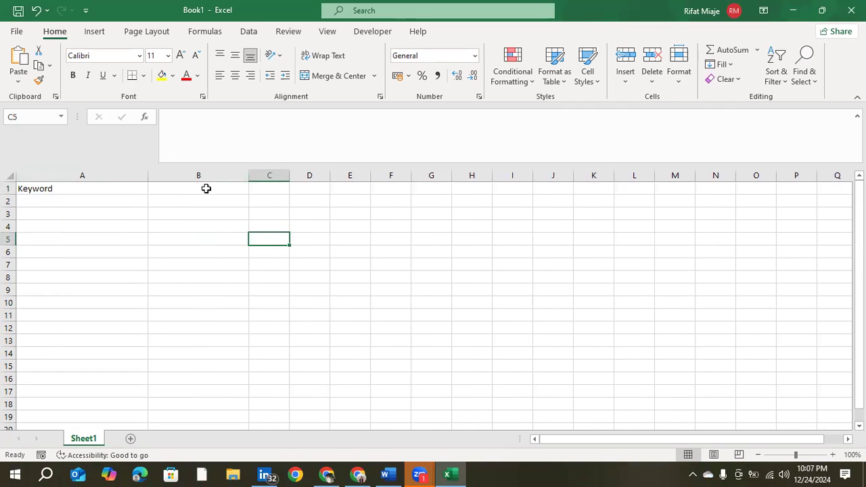
{"action": "left_click", "coordinate": [207, 189]}
{"action": "key", "text": "BackSpace"}
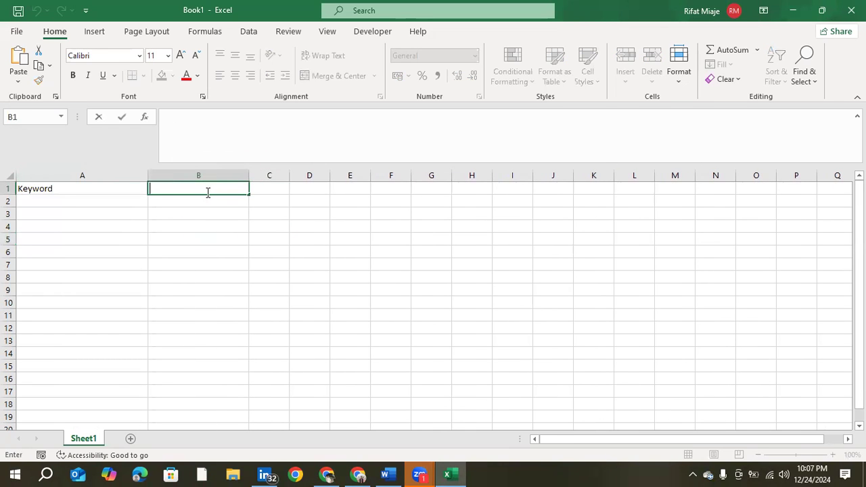
{"action": "type", "text": "Monthly"}
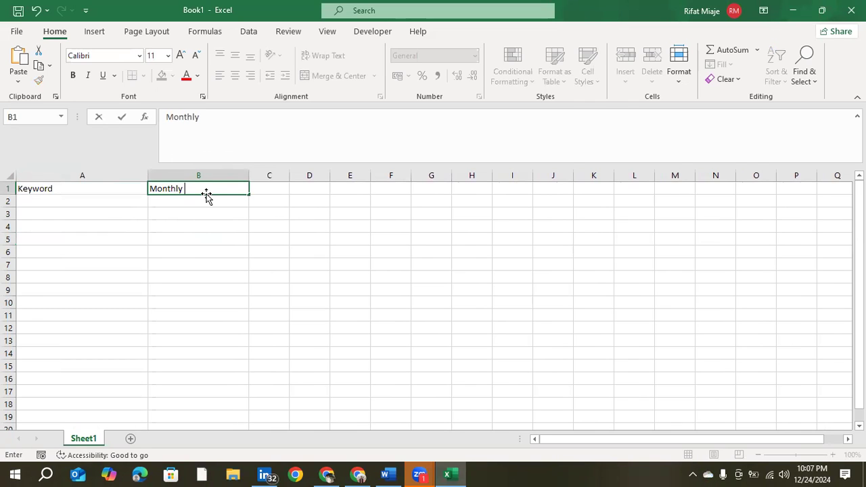
{"action": "type", "text": " volume"}
{"action": "left_click", "coordinate": [301, 249]}
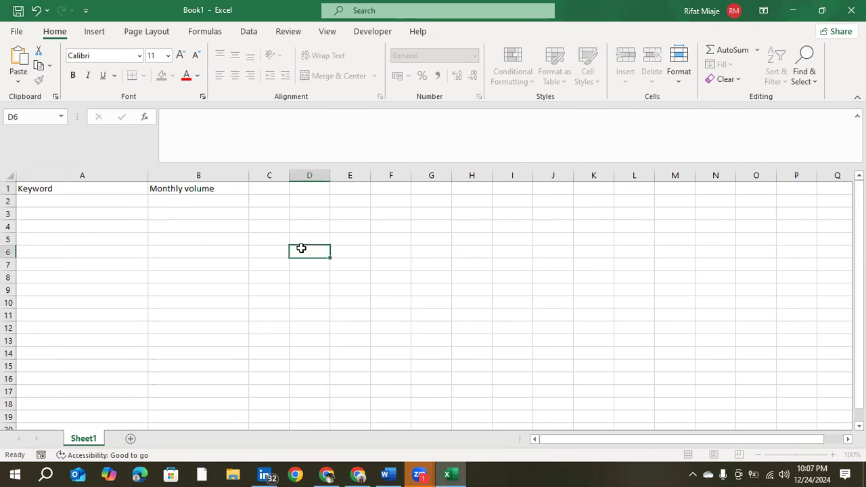
{"action": "left_click_drag", "start_coordinate": [288, 176], "coordinate": [339, 175]}
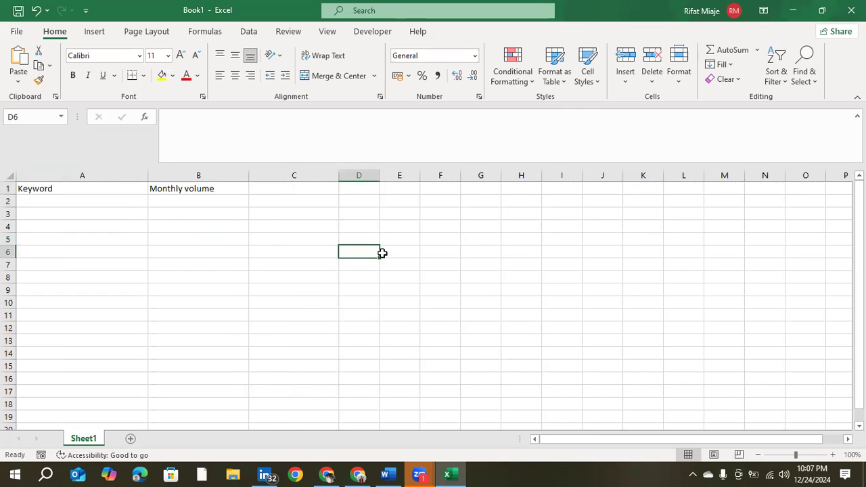
Check the result columns in Google Ads Keyword Planner, then return to Excel and enter the header "Competition" in cell C1.
{"action": "mouse_move", "coordinate": [327, 473]}
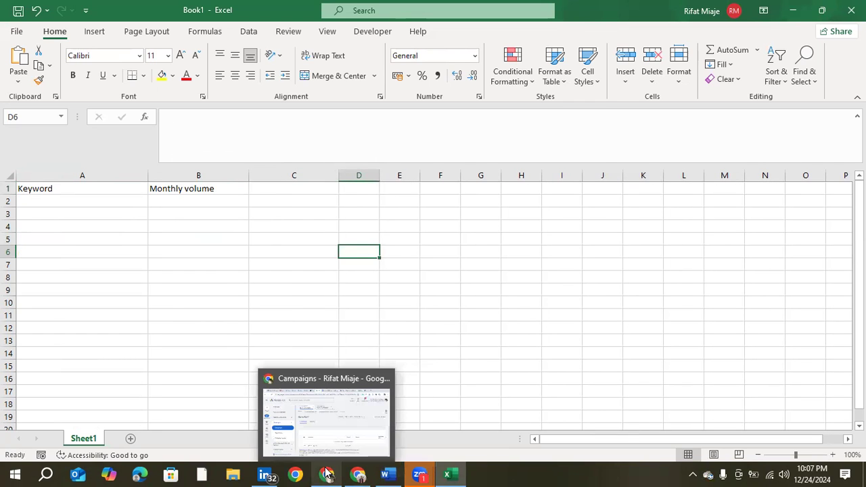
{"action": "left_click", "coordinate": [324, 436]}
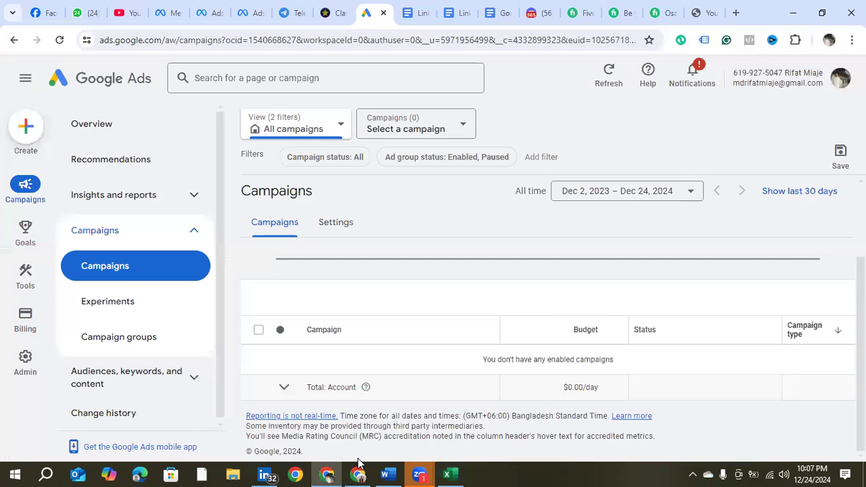
{"action": "mouse_move", "coordinate": [358, 474]}
{"action": "left_click", "coordinate": [359, 434]}
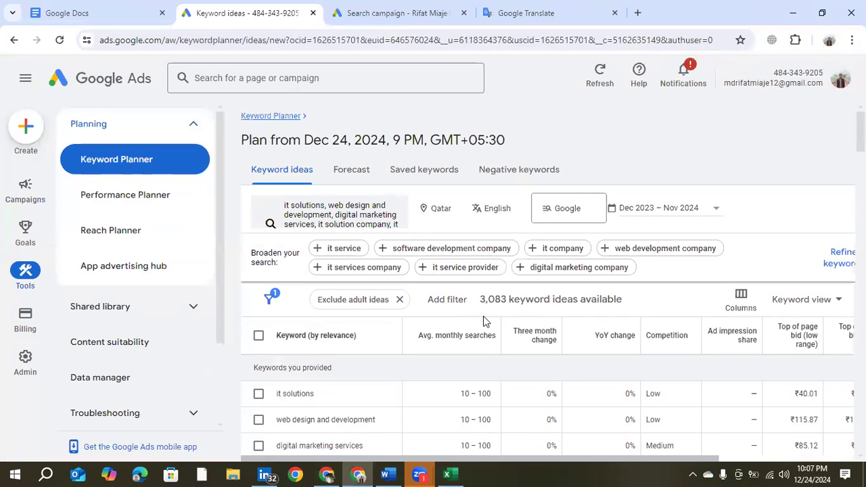
{"action": "left_click_drag", "start_coordinate": [477, 460], "coordinate": [550, 464]}
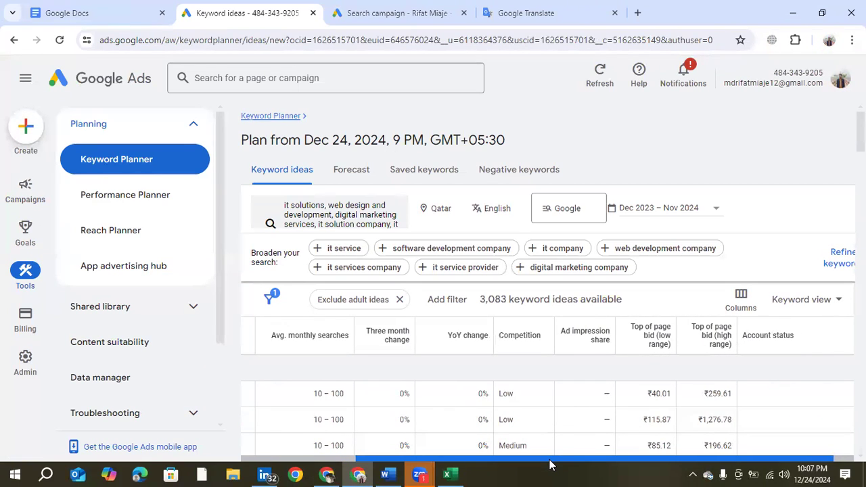
{"action": "mouse_move", "coordinate": [444, 472]}
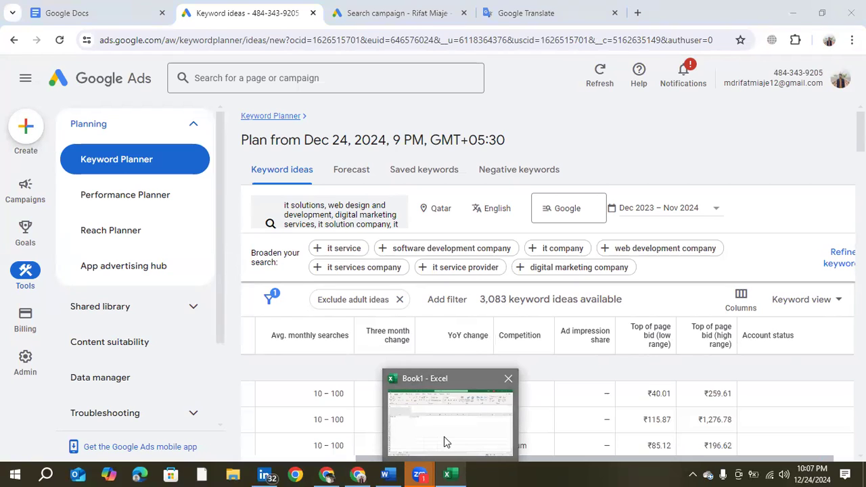
{"action": "left_click", "coordinate": [444, 437]}
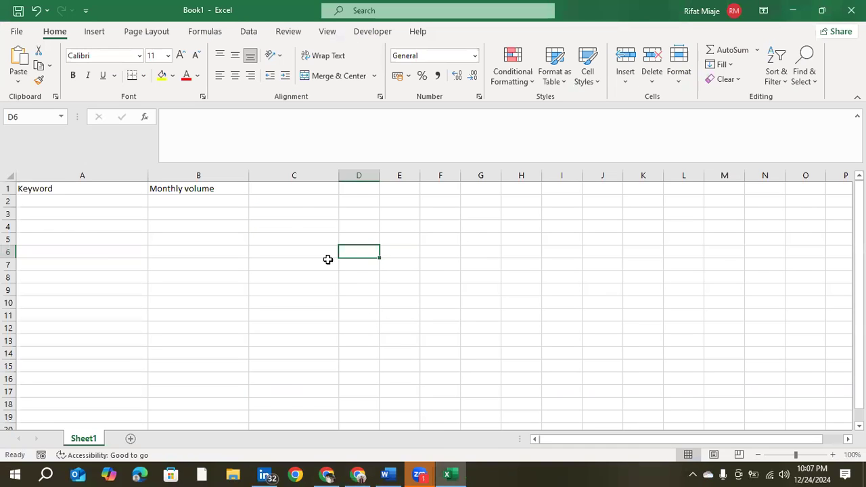
{"action": "left_click", "coordinate": [305, 188]}
{"action": "type", "text": "Competition"}
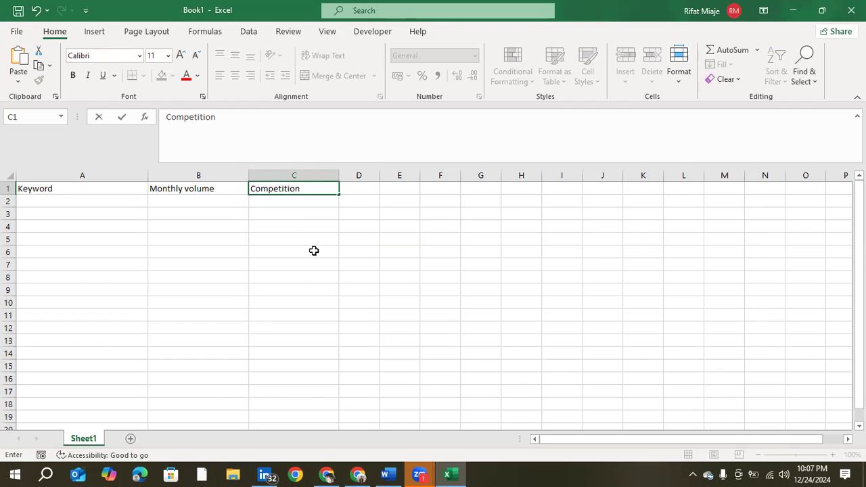
Widen column D and enter the header "Low range" in cell D1.
{"action": "left_click", "coordinate": [376, 175]}
{"action": "left_click_drag", "start_coordinate": [377, 175], "coordinate": [429, 175]}
{"action": "double_click", "coordinate": [400, 189]}
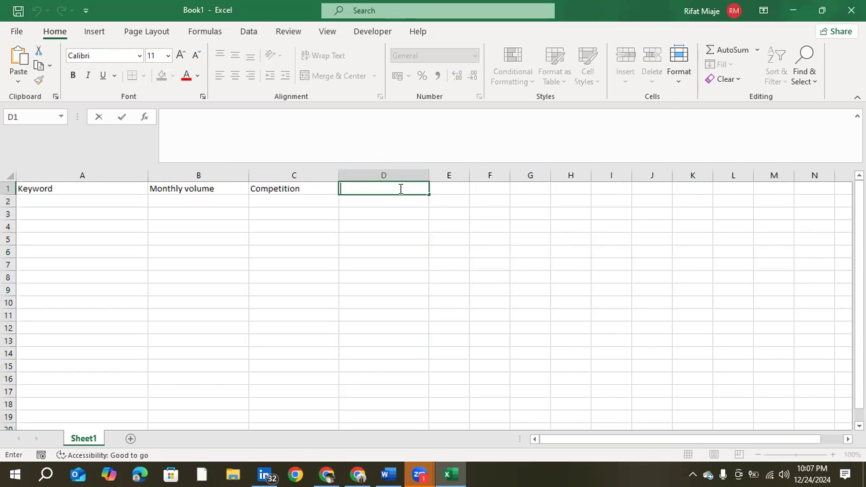
{"action": "type", "text": "Low range"}
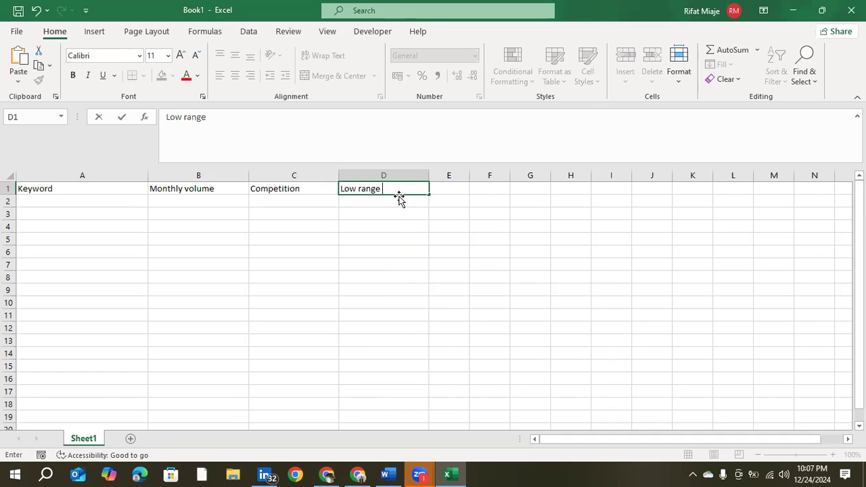
Widen column E and enter the header "High range" in cell E1.
{"action": "left_click", "coordinate": [464, 176]}
{"action": "left_click_drag", "start_coordinate": [469, 177], "coordinate": [513, 181]}
{"action": "left_click", "coordinate": [482, 189]}
{"action": "key", "text": "BackSpace"}
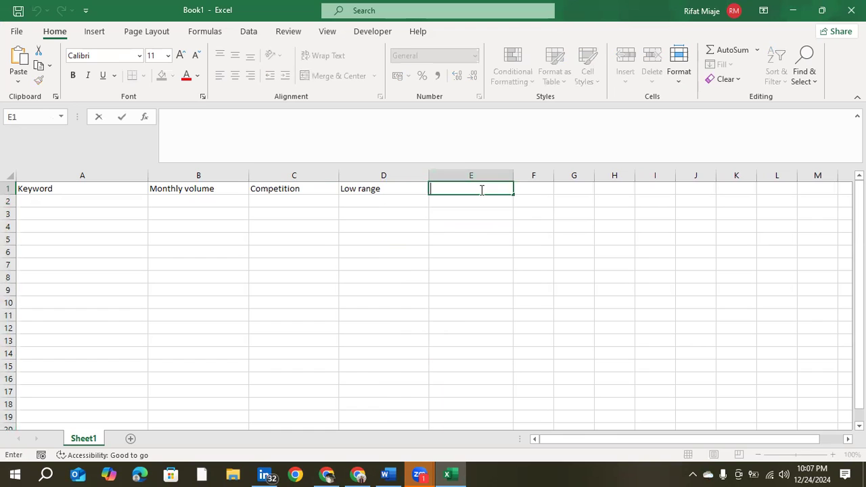
{"action": "type", "text": "High range"}
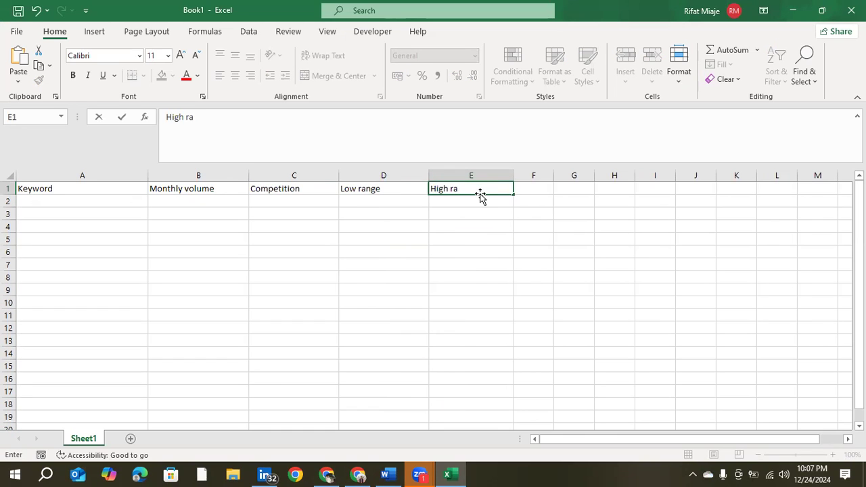
{"action": "key", "text": "Return"}
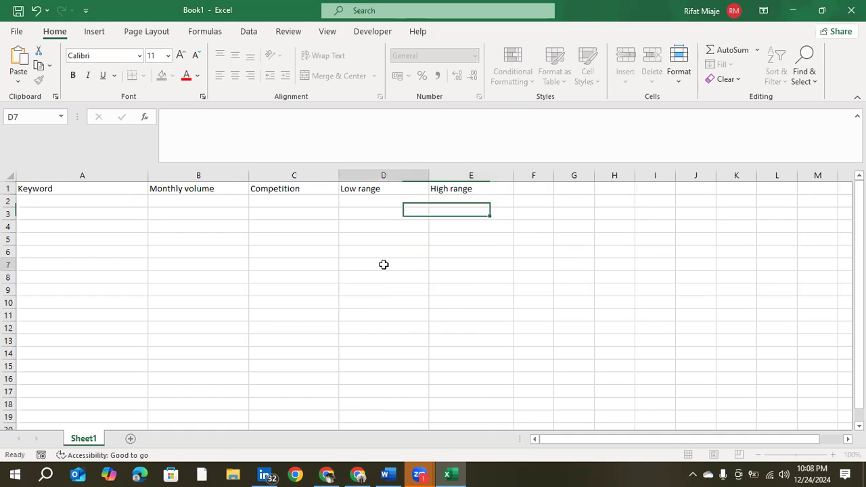
{"action": "left_click", "coordinate": [383, 265]}
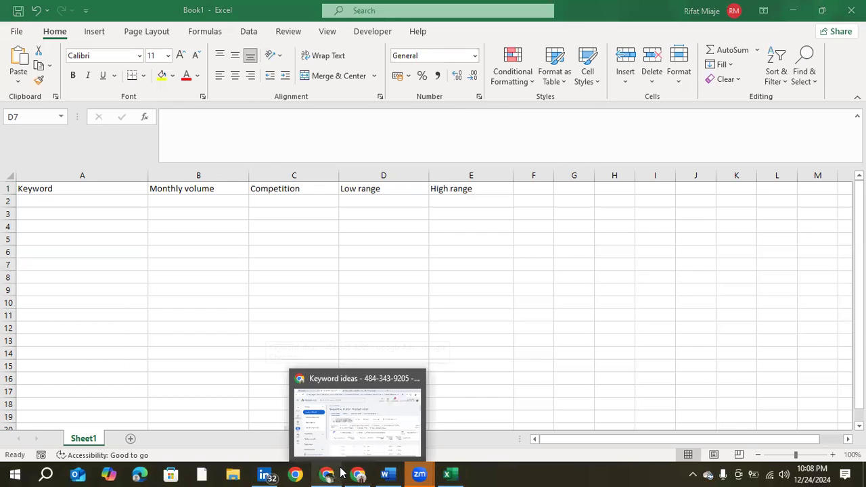
Switch to Keyword Planner to review the provided keywords and keyword ideas, and return to the Excel workbook.
{"action": "mouse_move", "coordinate": [357, 473]}
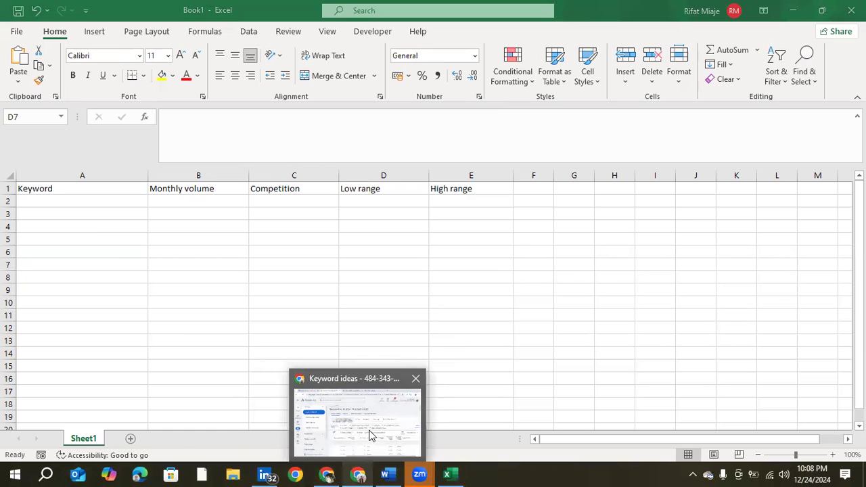
{"action": "left_click", "coordinate": [369, 425]}
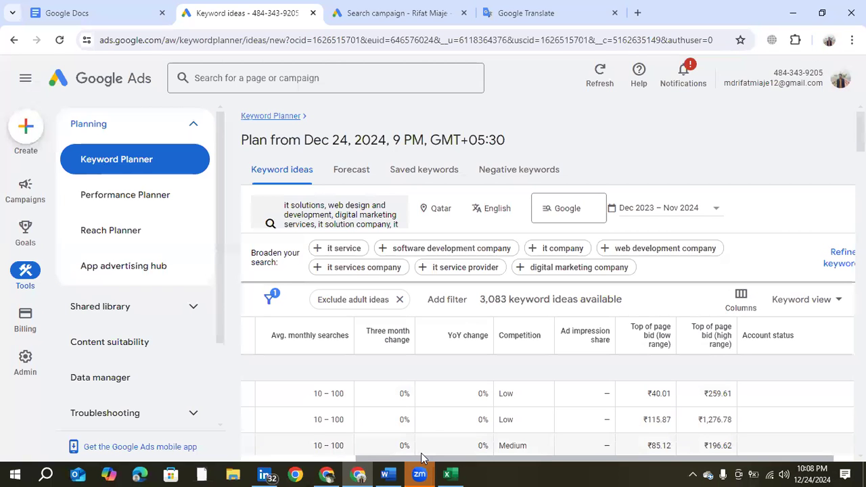
{"action": "left_click_drag", "start_coordinate": [417, 460], "coordinate": [233, 470]}
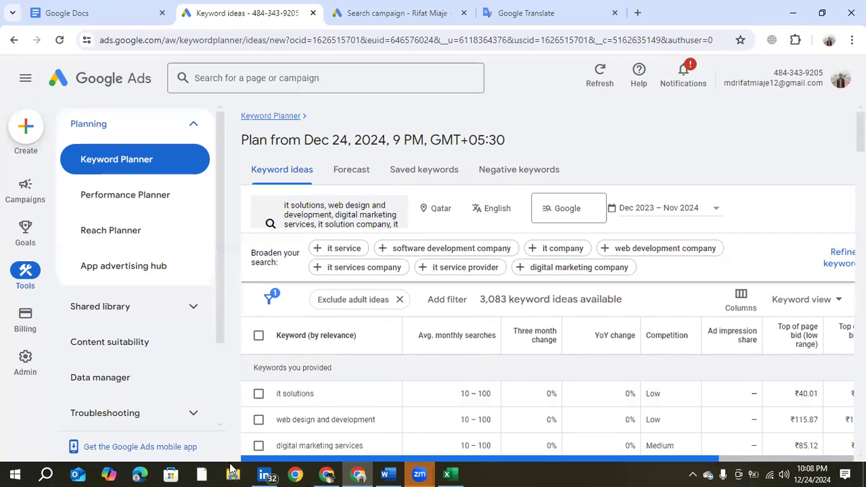
{"action": "scroll", "coordinate": [297, 394], "scroll_direction": "down", "scroll_amount": 3}
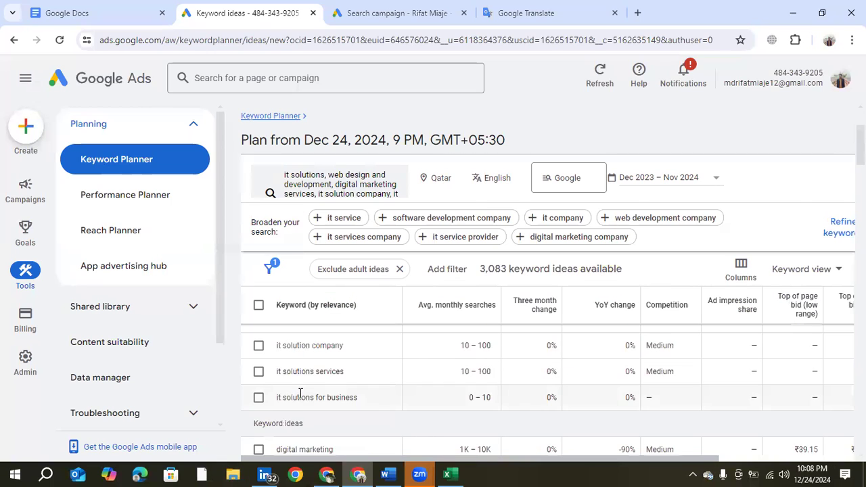
{"action": "scroll", "coordinate": [301, 394], "scroll_direction": "down", "scroll_amount": 2}
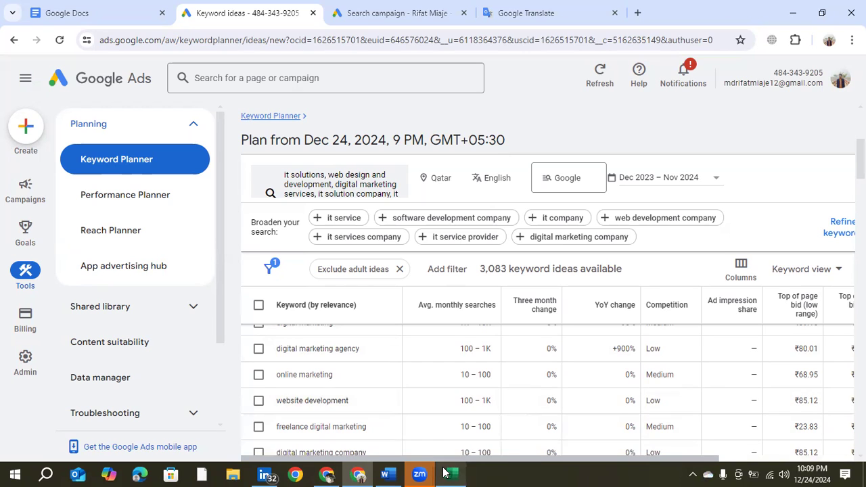
{"action": "mouse_move", "coordinate": [449, 474]}
{"action": "left_click", "coordinate": [454, 428]}
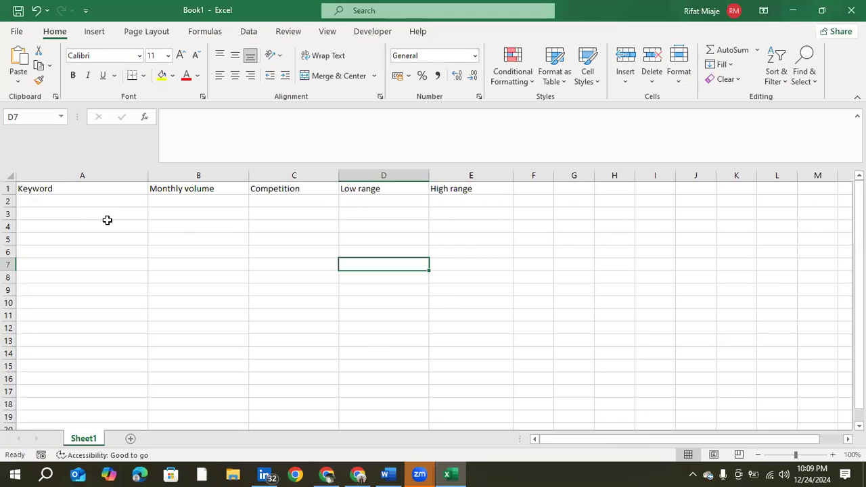
{"action": "left_click_drag", "start_coordinate": [83, 203], "coordinate": [507, 392]}
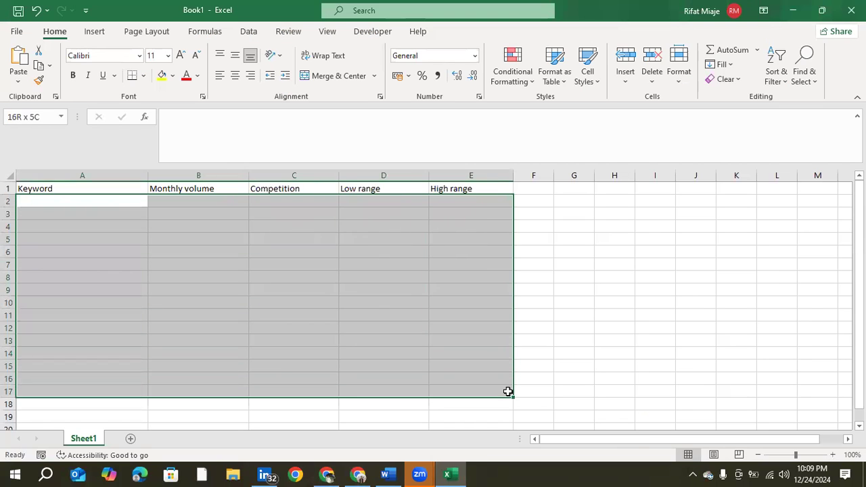
{"action": "left_click", "coordinate": [557, 356]}
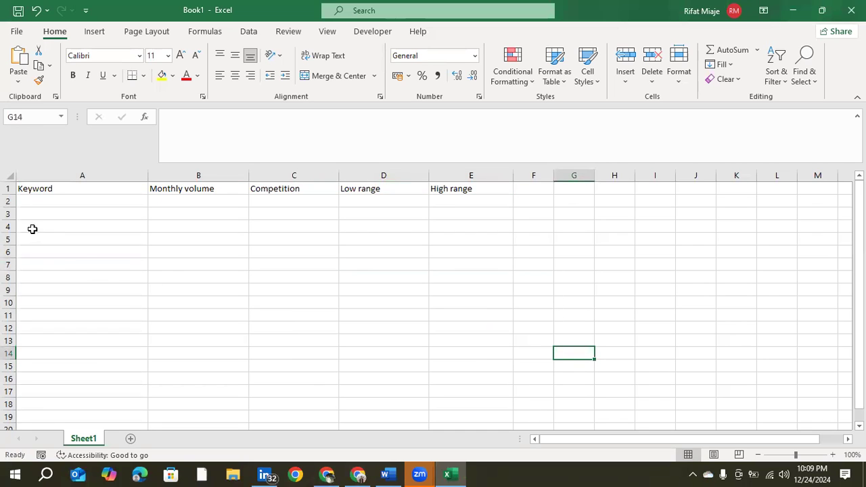
{"action": "left_click_drag", "start_coordinate": [29, 218], "coordinate": [483, 330]}
{"action": "left_click", "coordinate": [550, 325]}
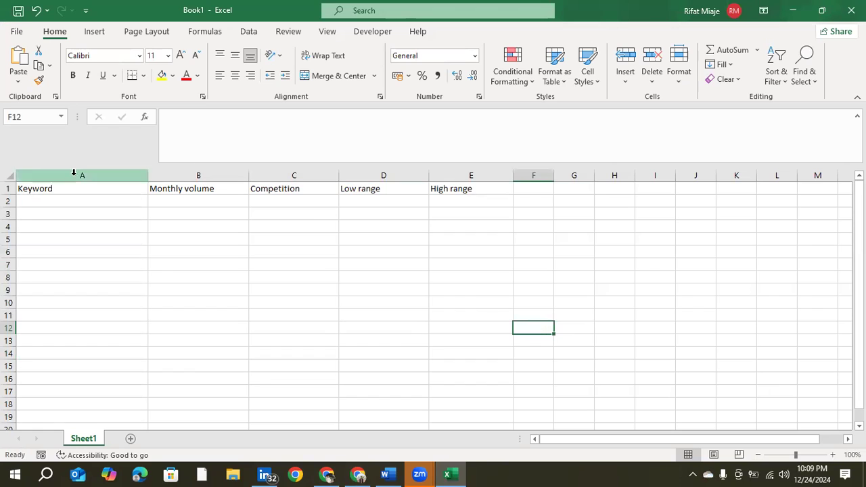